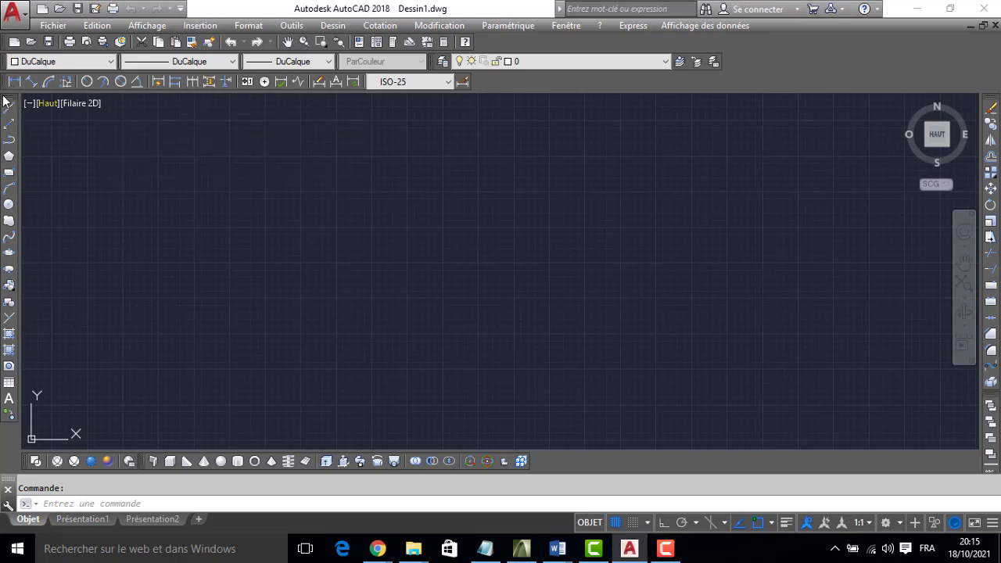
Undock the Dessin toolbar into the drawing area and close it
left_click_drag(8, 100, 436, 160)
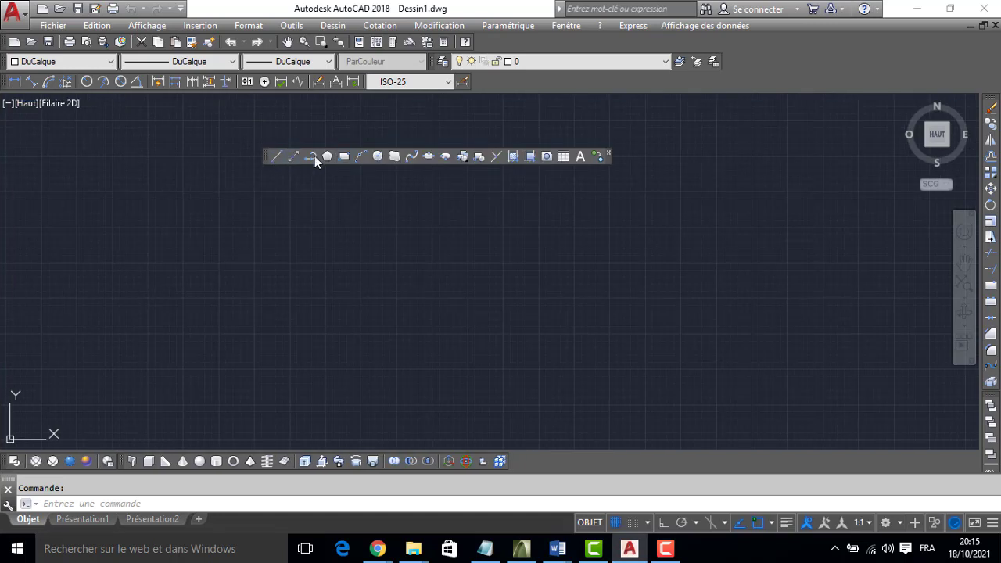
left_click(610, 153)
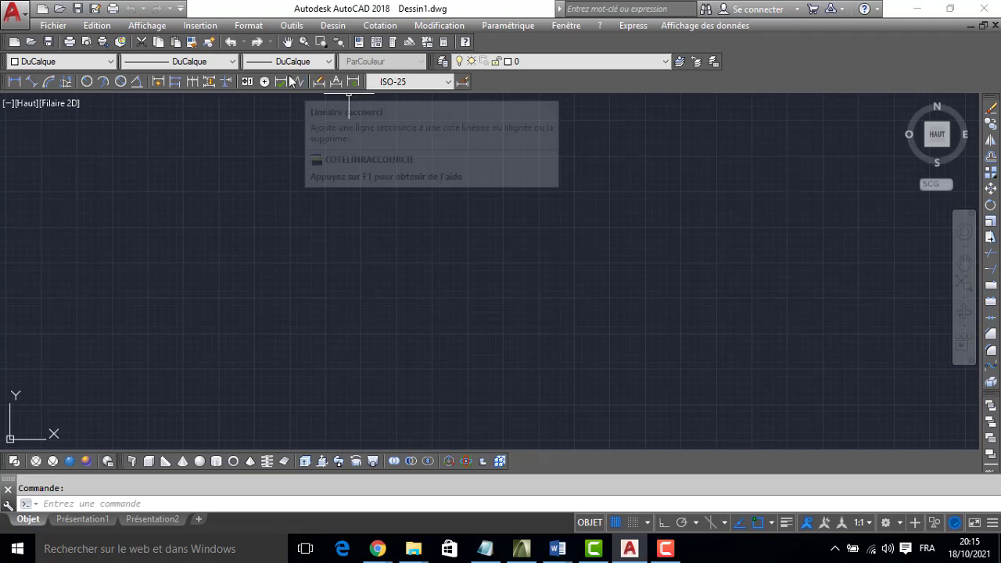
Display the Dessin toolbar again and dock it vertically along the side of the drawing area
right_click(199, 43)
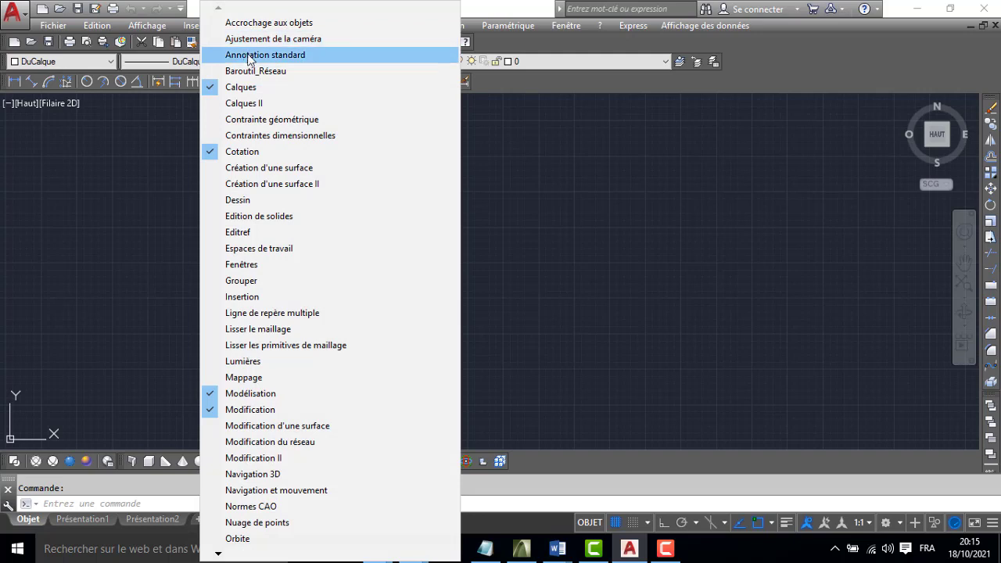
left_click(237, 201)
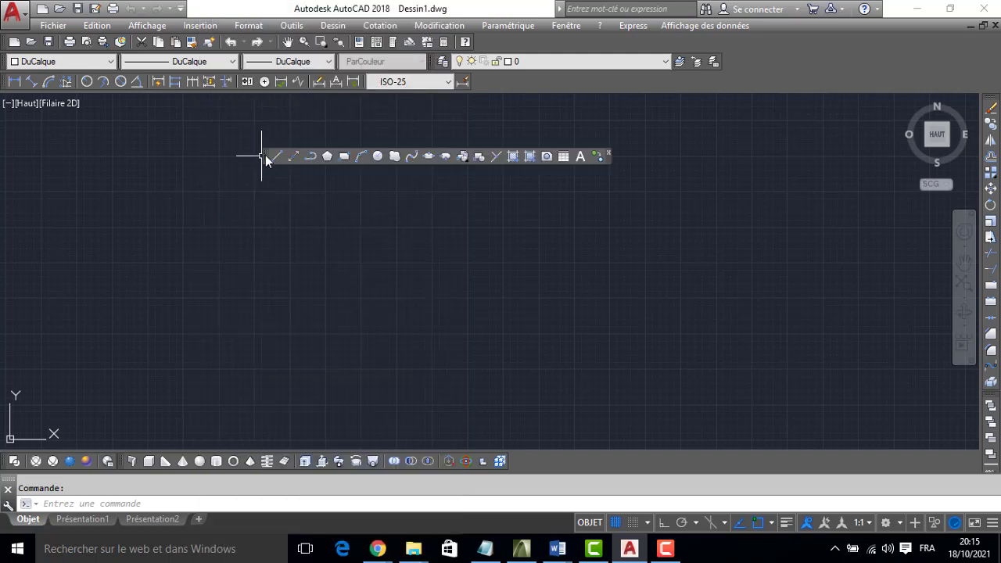
left_click_drag(264, 156, 11, 180)
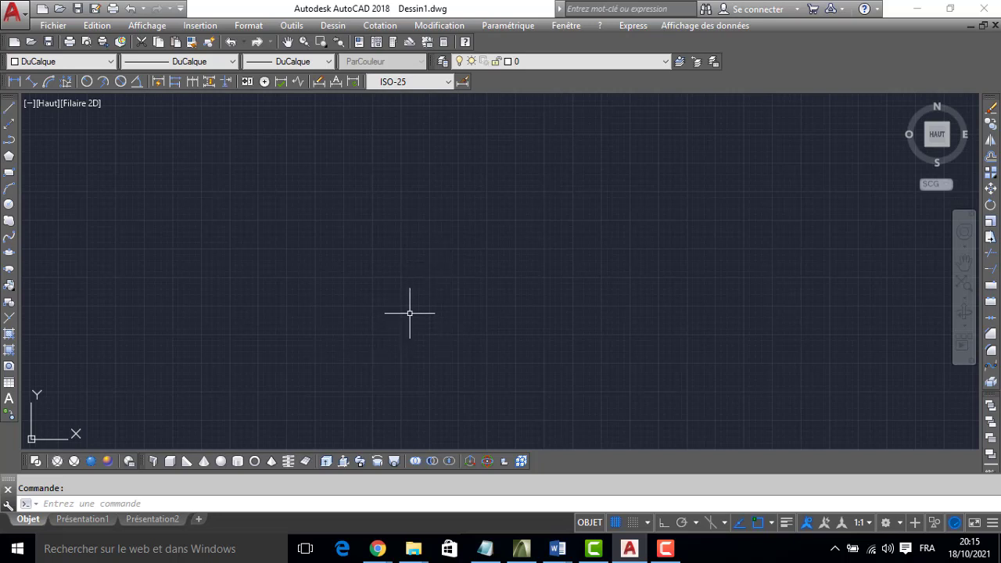
Turn off the grid display in the drawing area
key("F7")
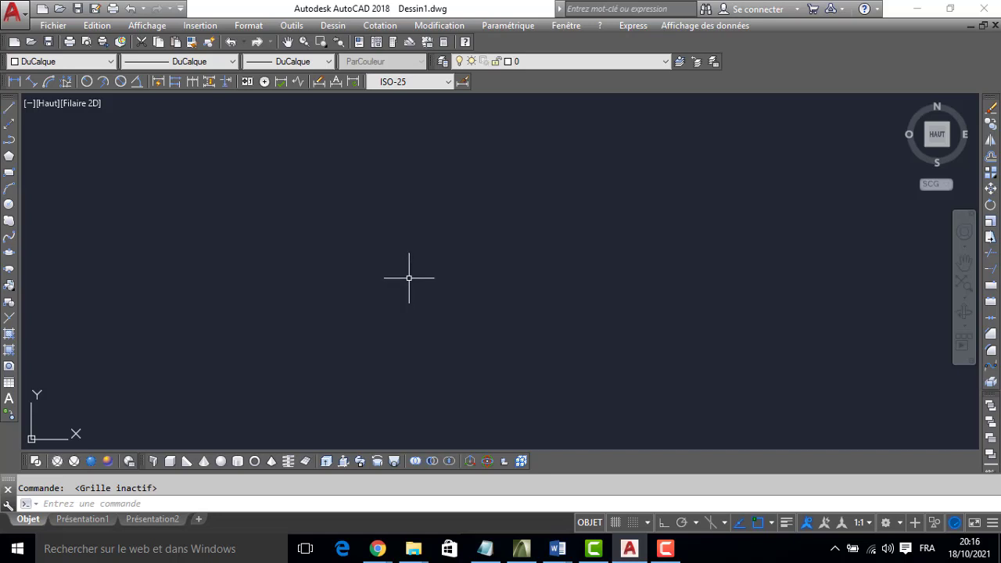
left_click(664, 550)
Draw a 400 by 400 square from four separate lines with Ortho mode turned on
left_click(9, 107)
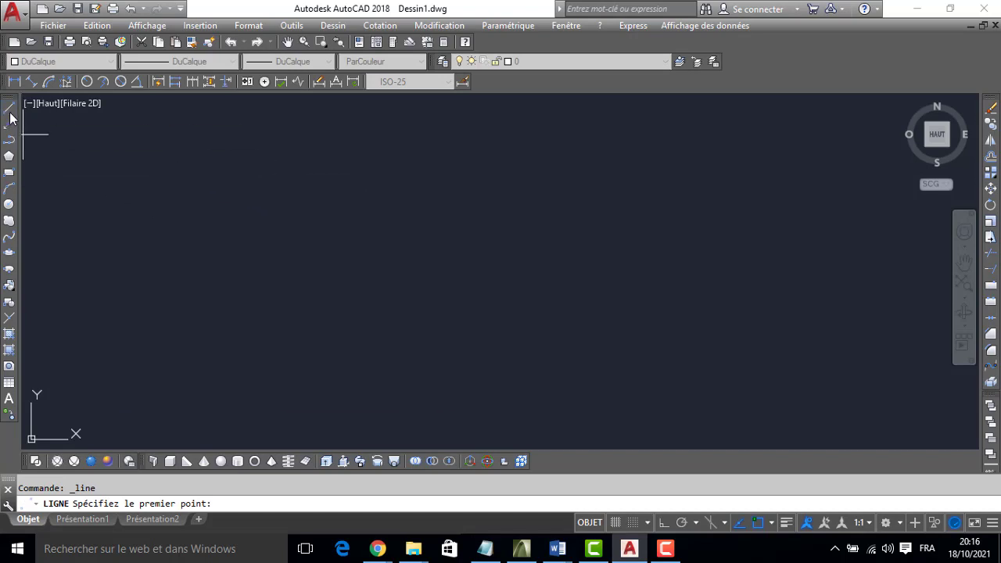
left_click(262, 227)
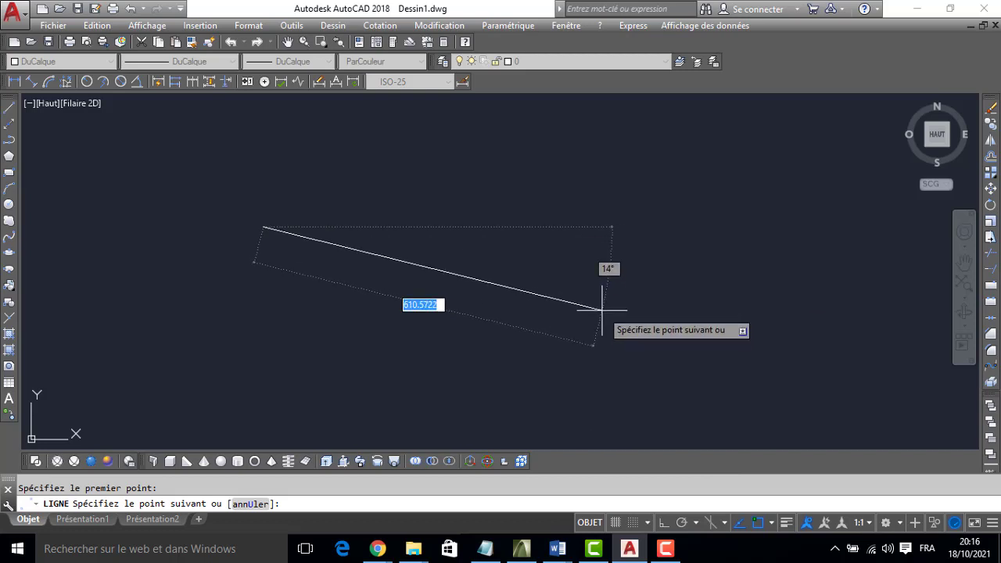
key("F8")
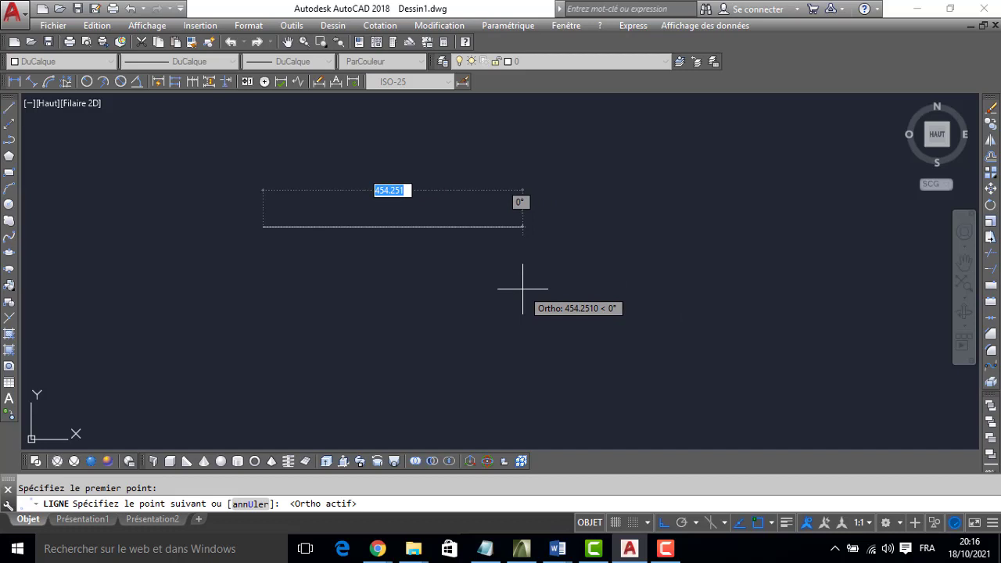
type("400")
key("Return")
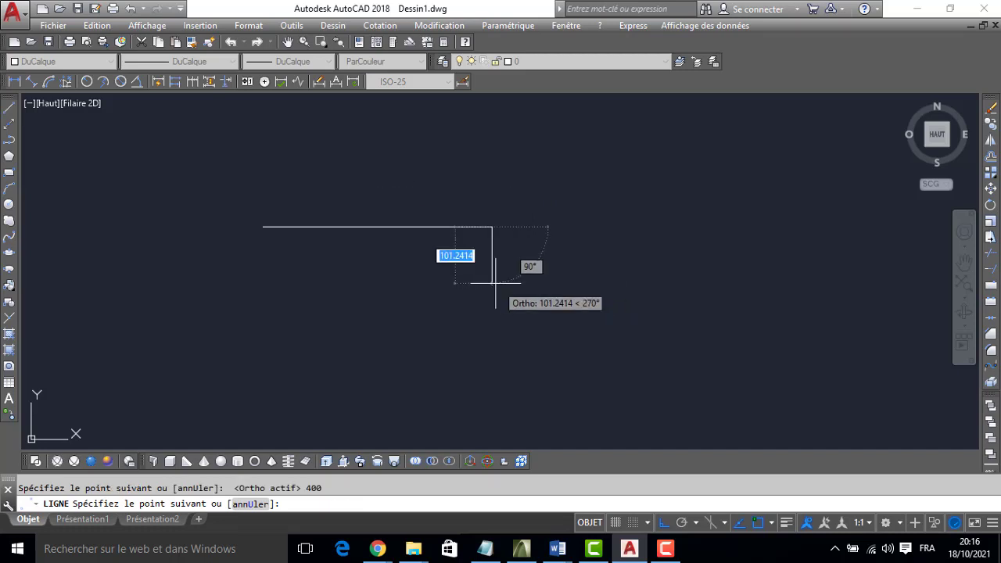
type("400")
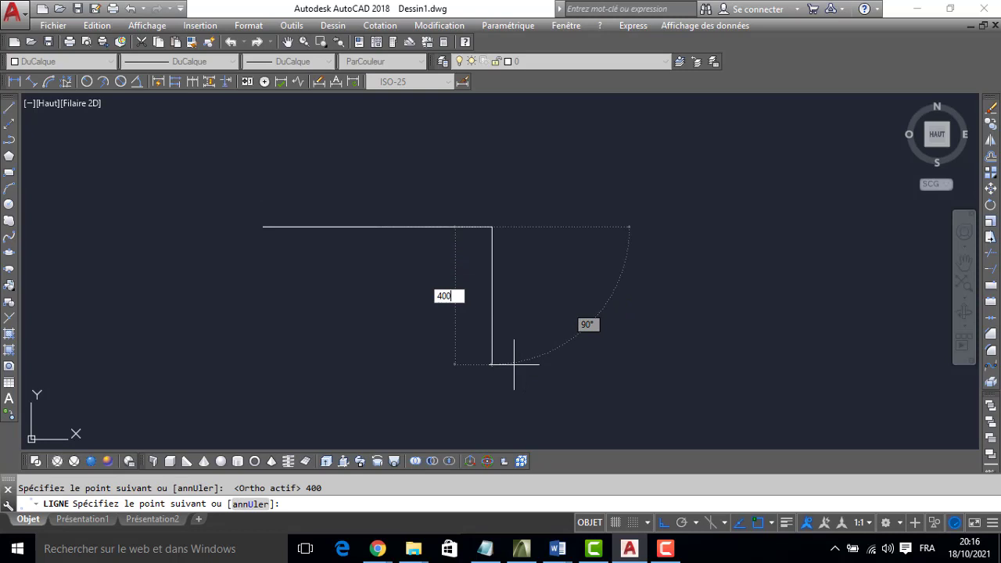
key("Return")
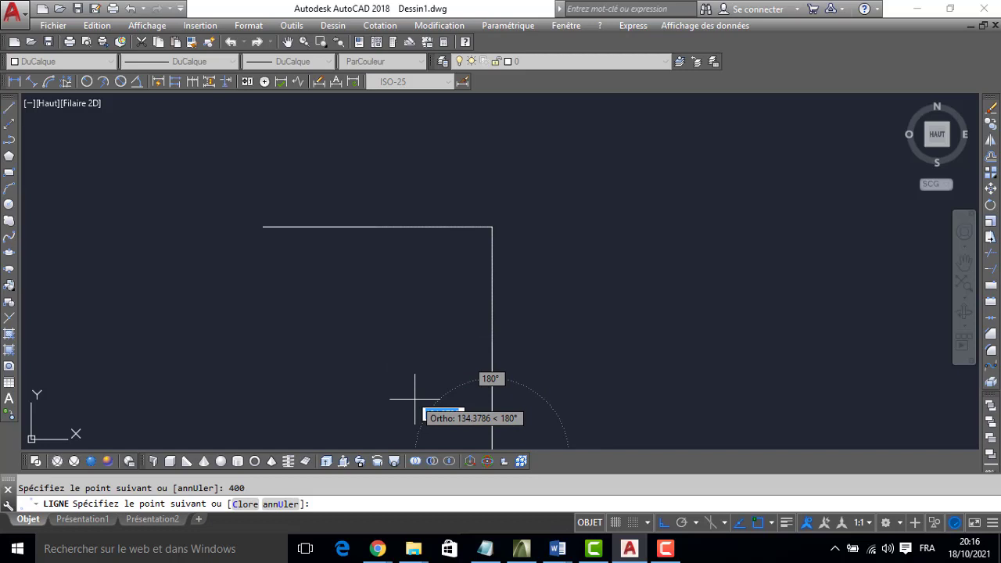
middle_click_drag(415, 399, 444, 313)
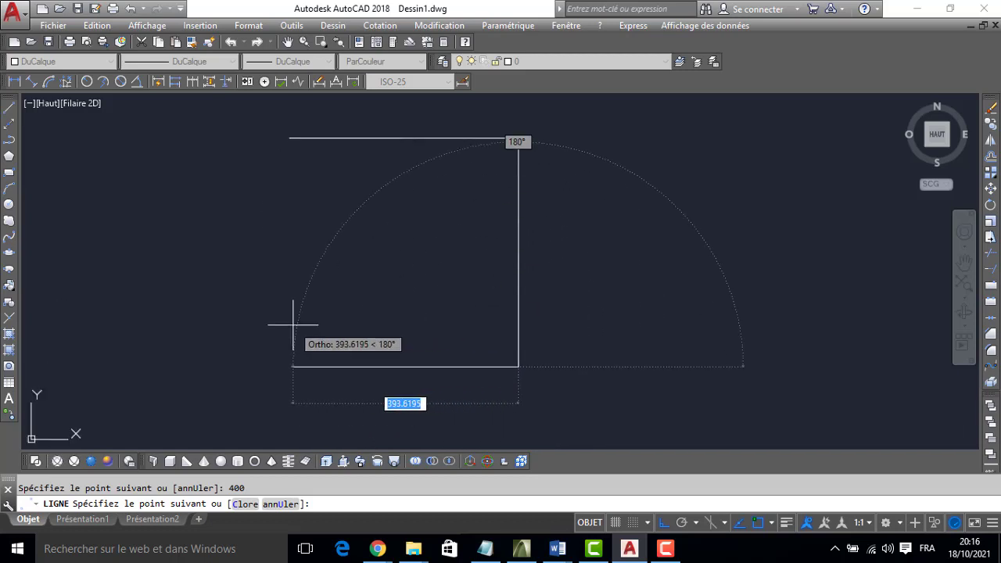
type("400")
key("Return")
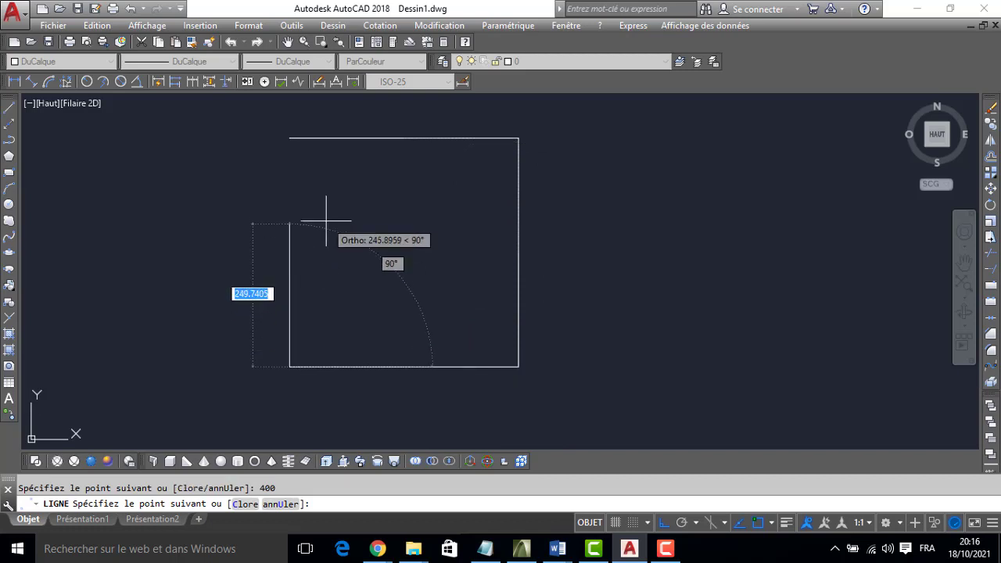
type("400")
key("Return")
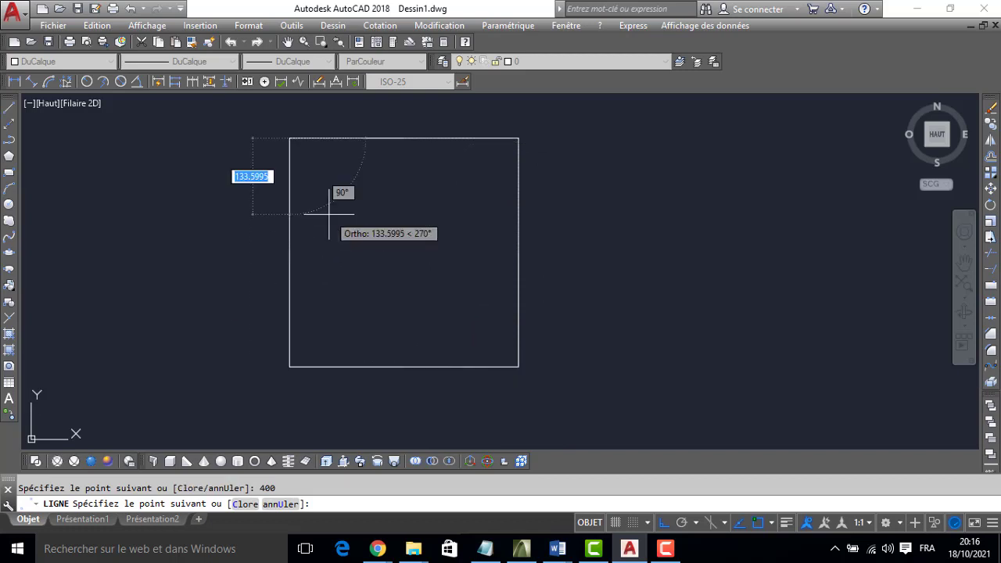
key("Escape")
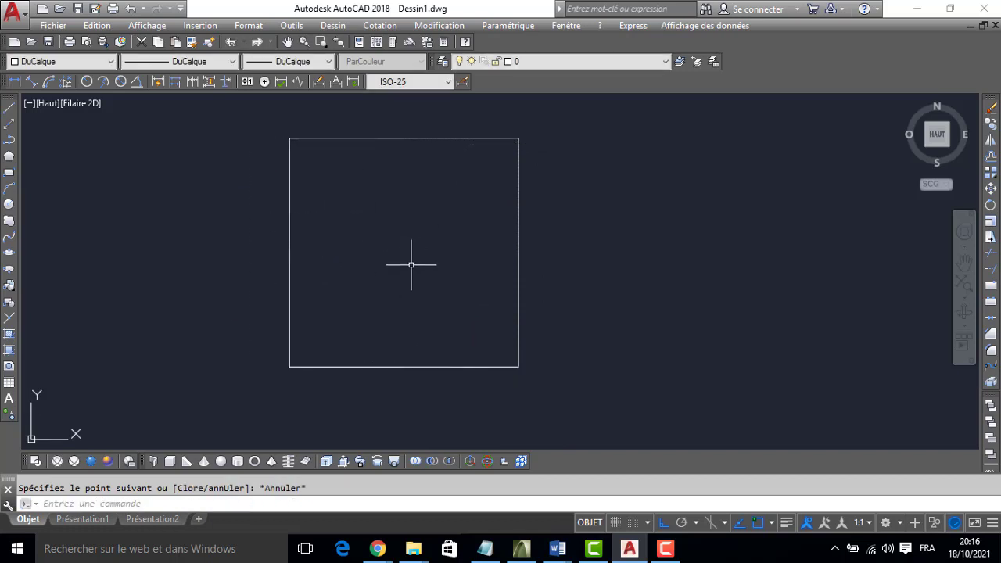
Start a polyline to the right of the square with a 400-unit horizontal first segment
left_click(10, 143)
left_click(581, 142)
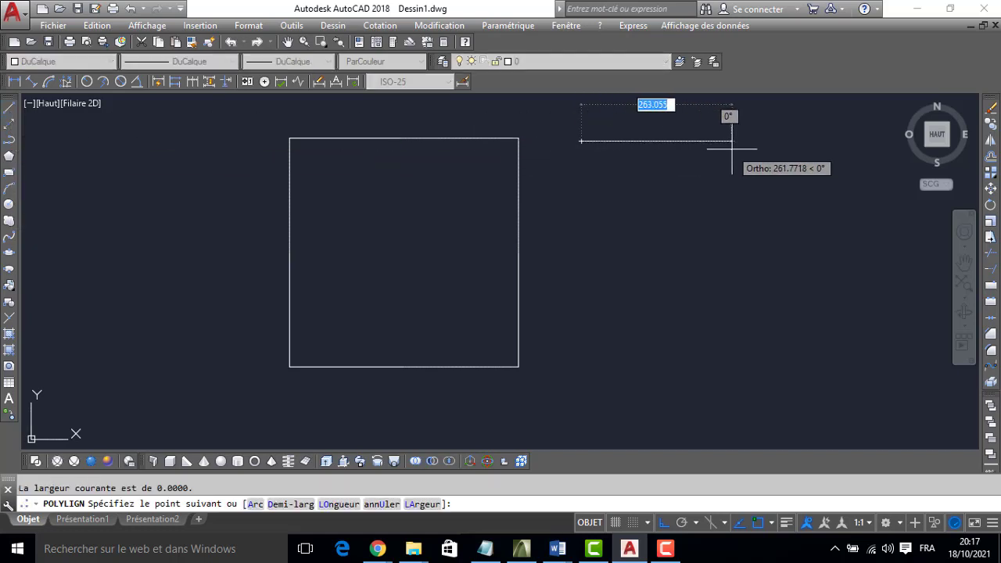
type("400")
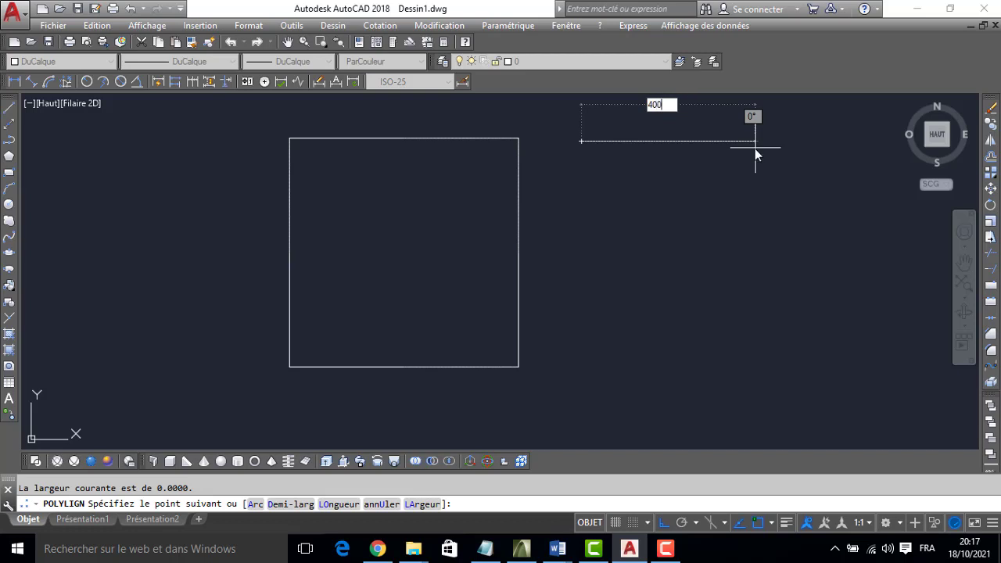
key("Return")
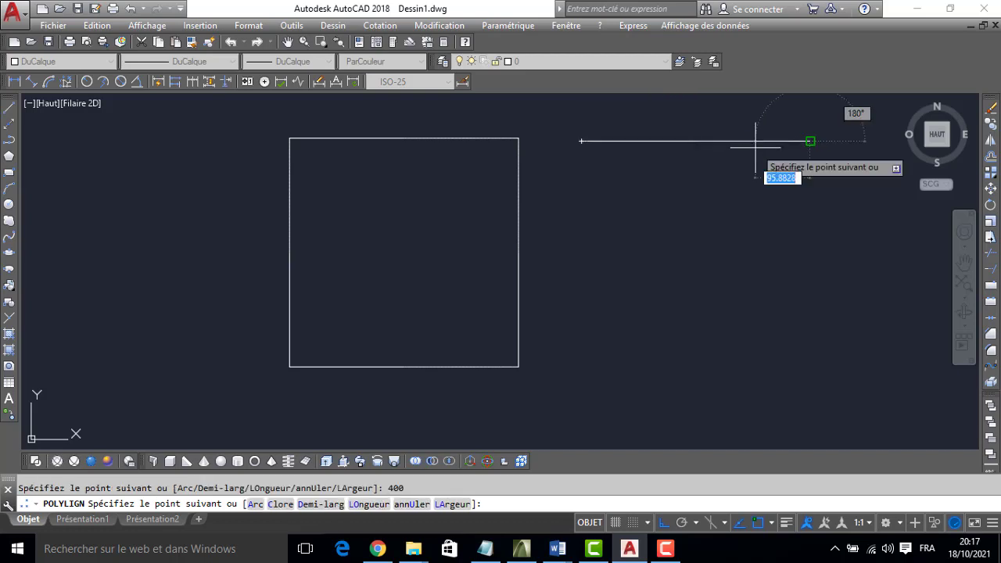
left_click(378, 548)
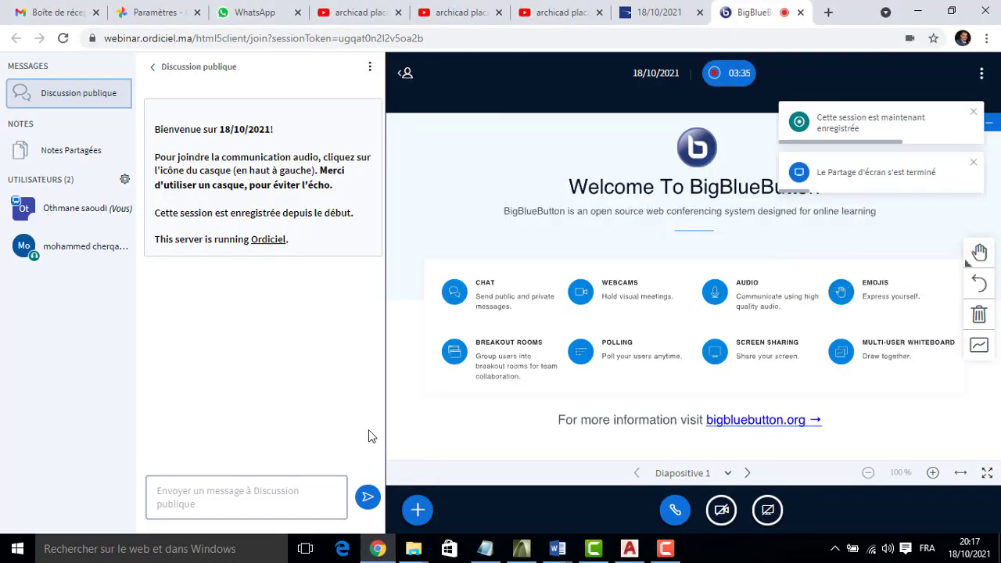
left_click(666, 549)
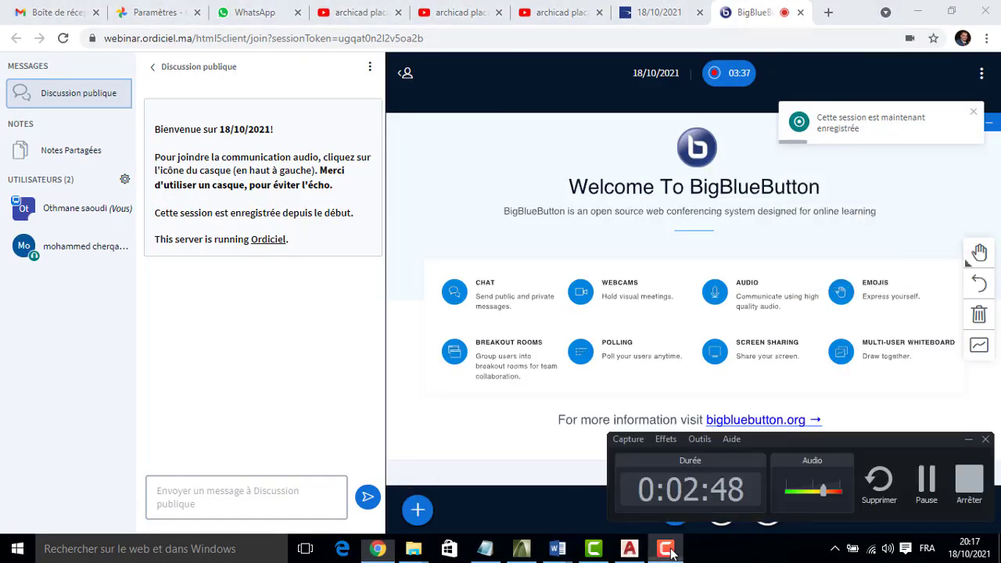
left_click(630, 548)
mouse_move(666, 548)
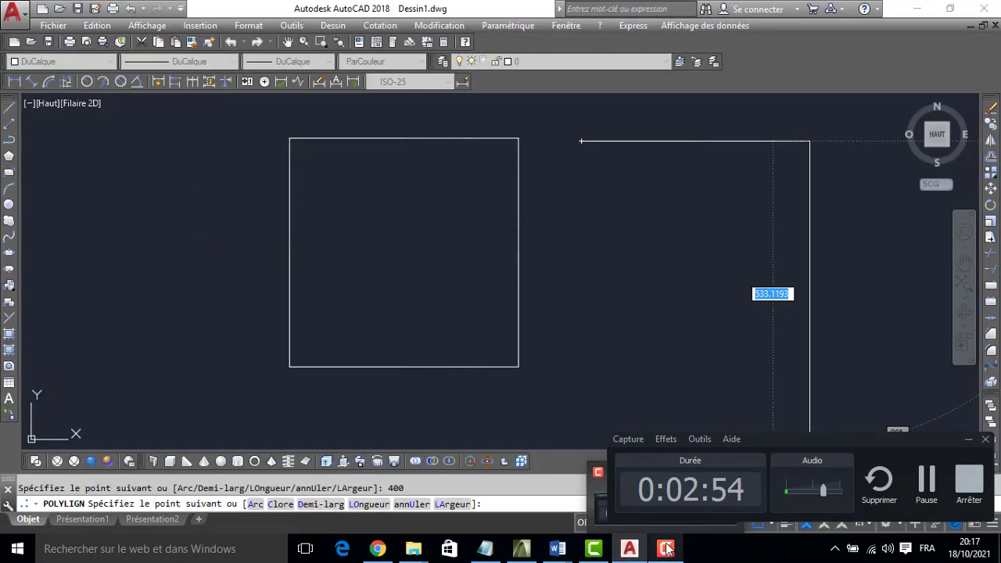
left_click(625, 551)
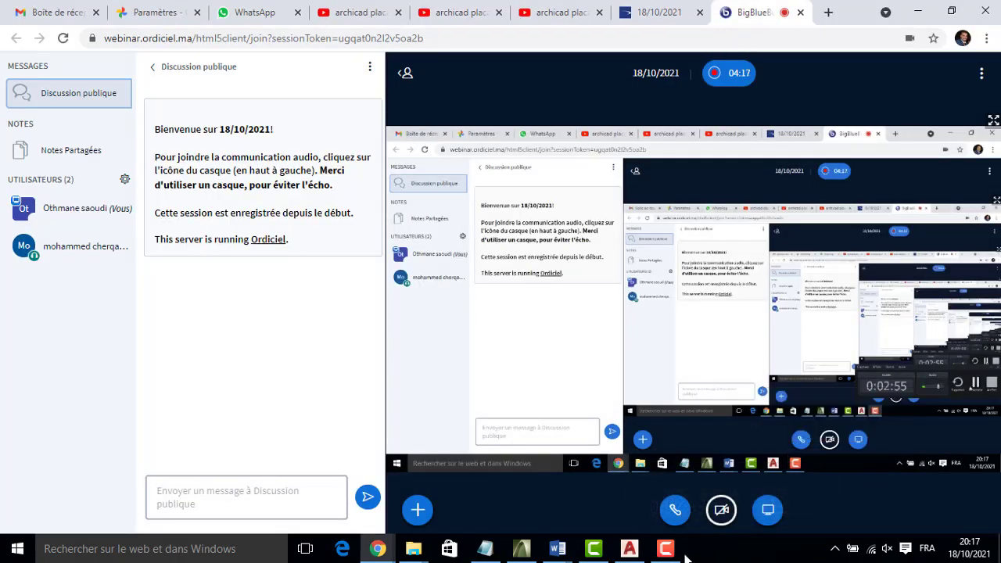
left_click(625, 551)
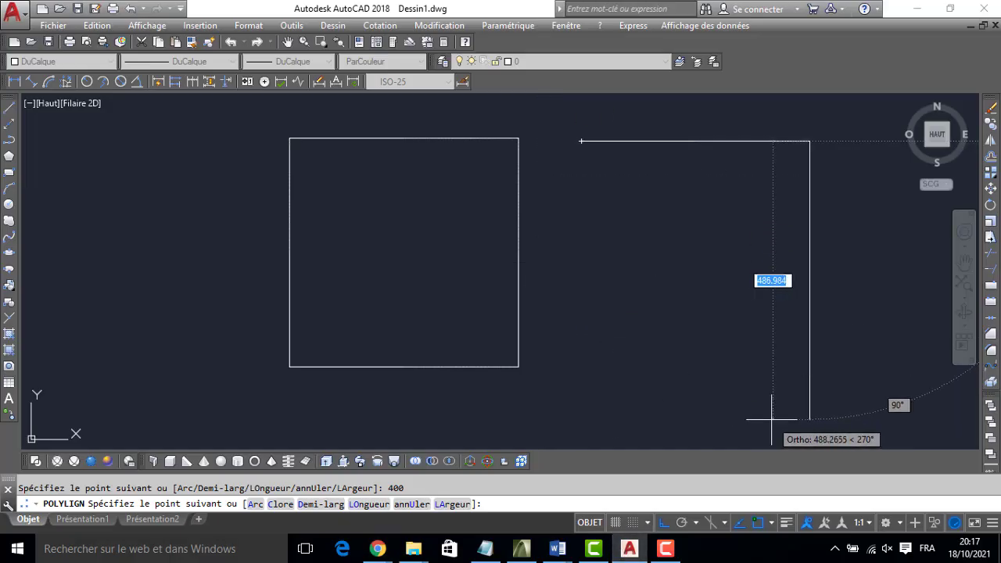
Complete the polyline as a 400 by 400 square with 400-unit segments going down, left and up, and end the command
type("400")
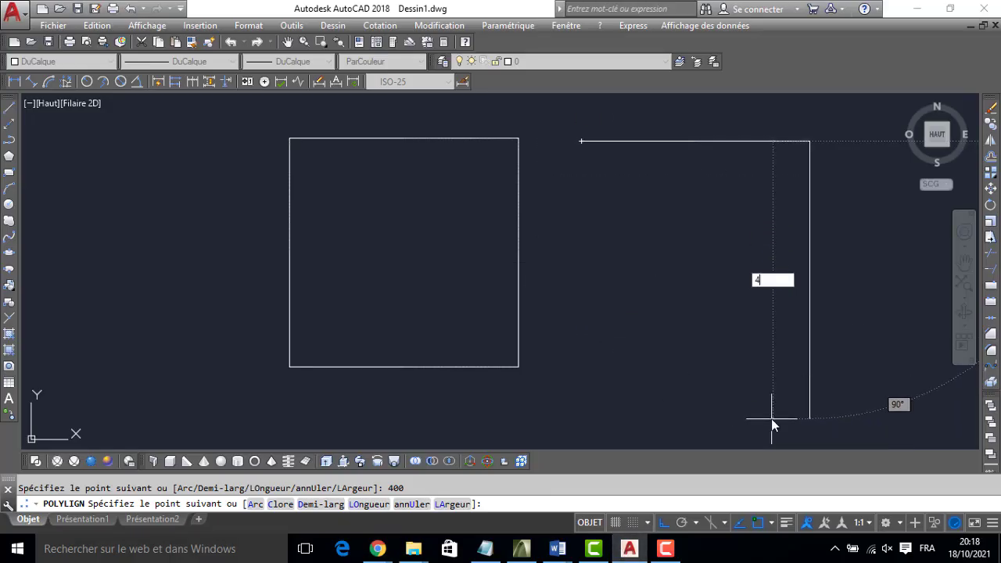
key("Return")
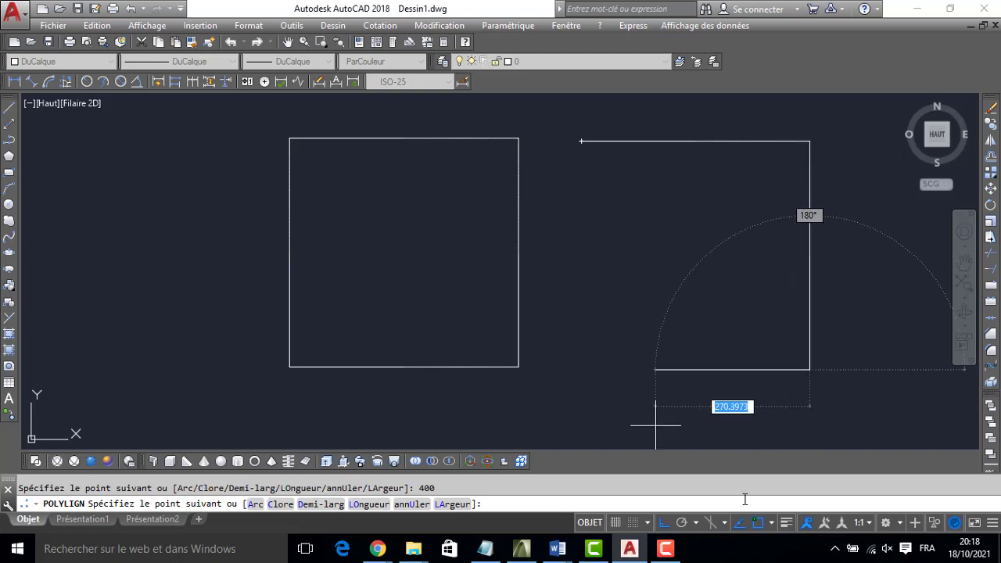
left_click(666, 549)
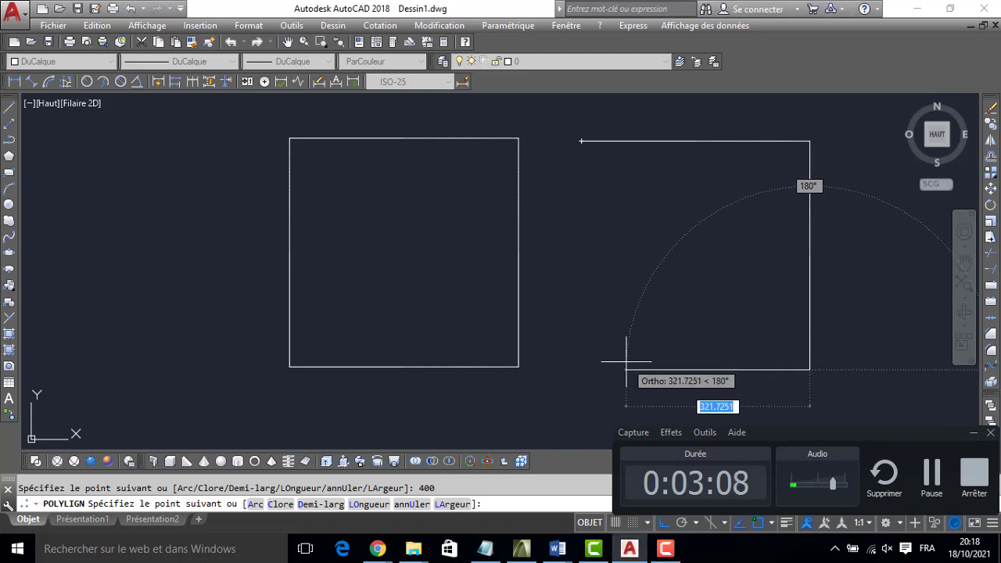
type("4")
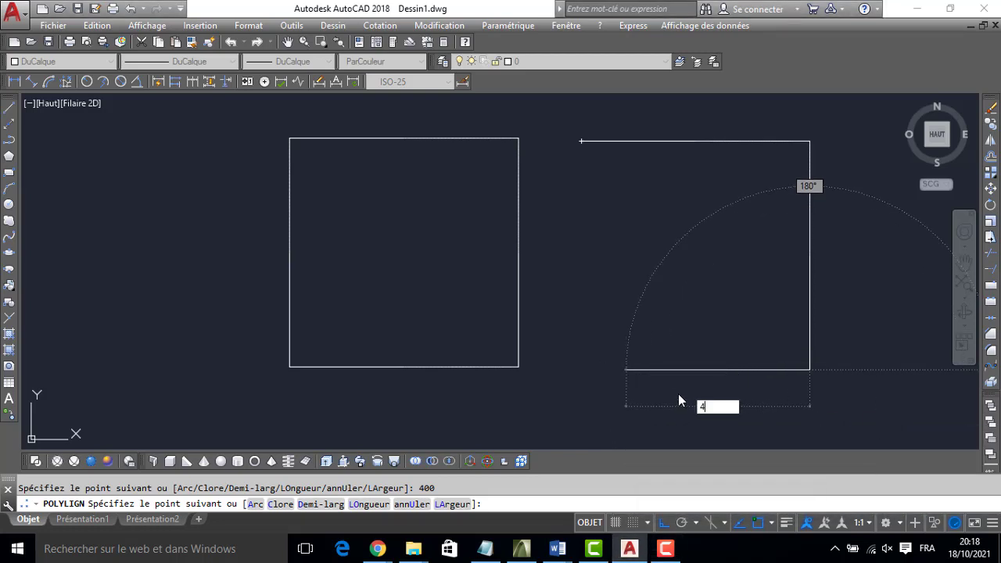
type("00")
key("Return")
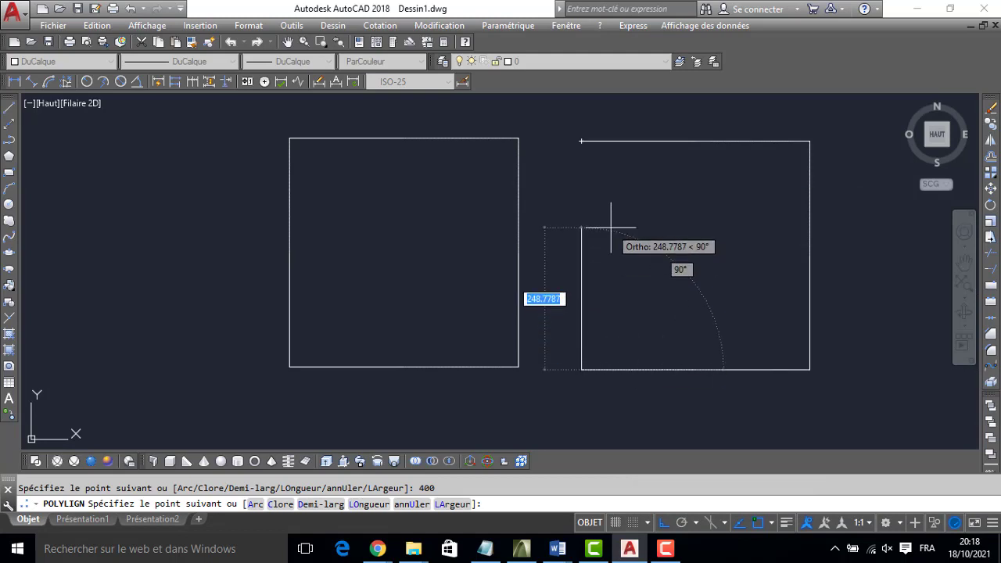
type("400")
key("Return")
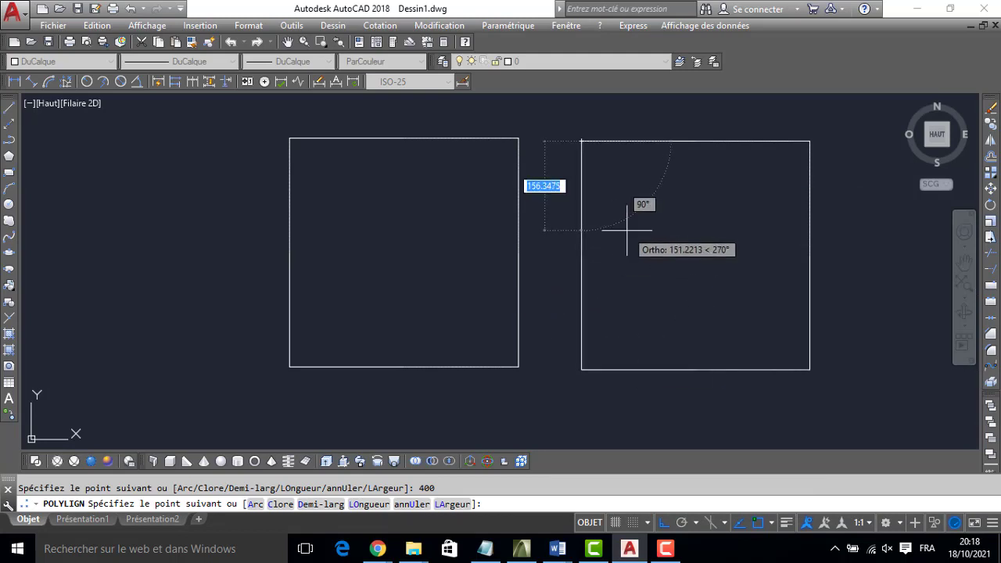
key("Escape")
Select three sides of the square made of lines and separately the polyline square to compare how they select, clearing each selection
left_click(454, 138)
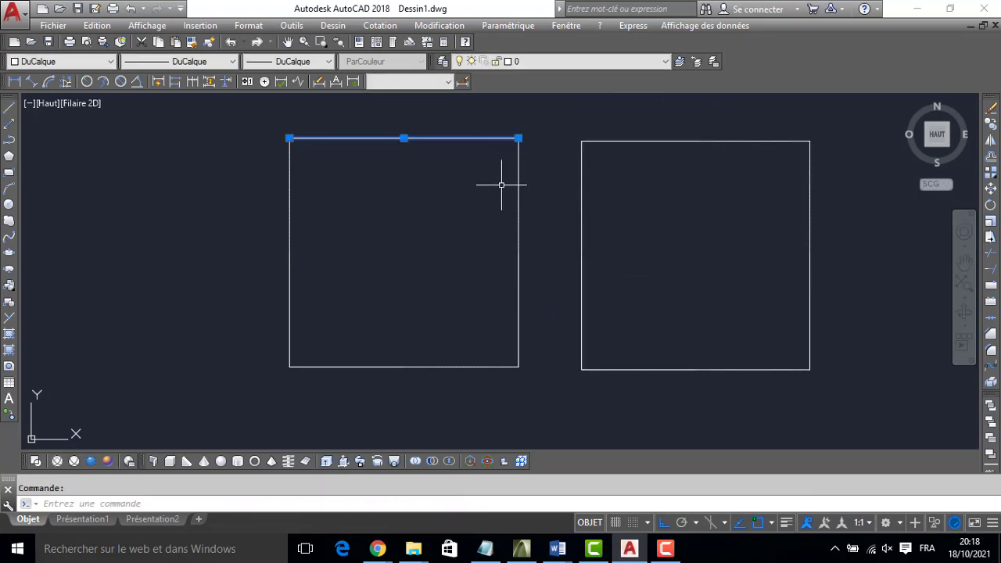
left_click(519, 205)
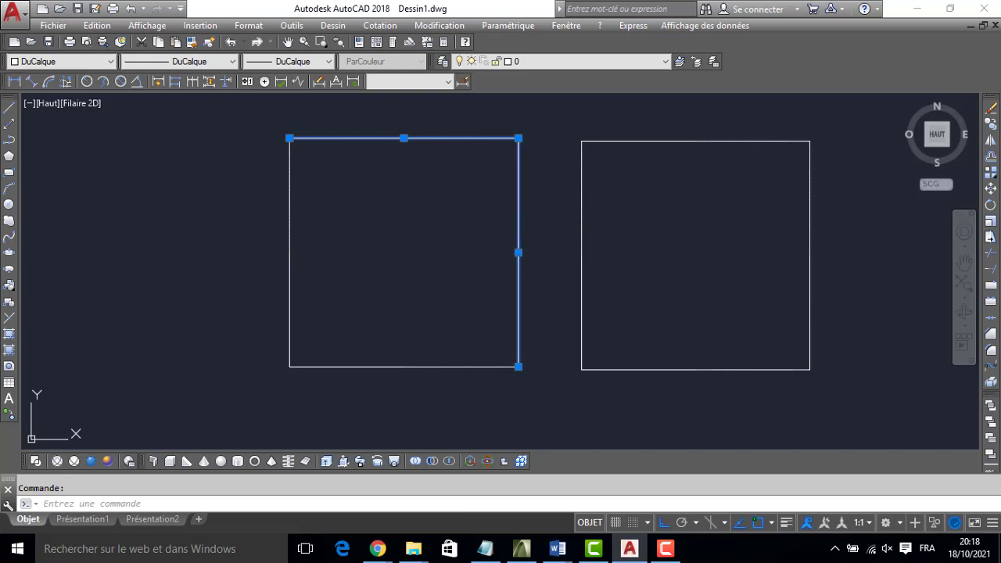
left_click(472, 365)
key("Escape")
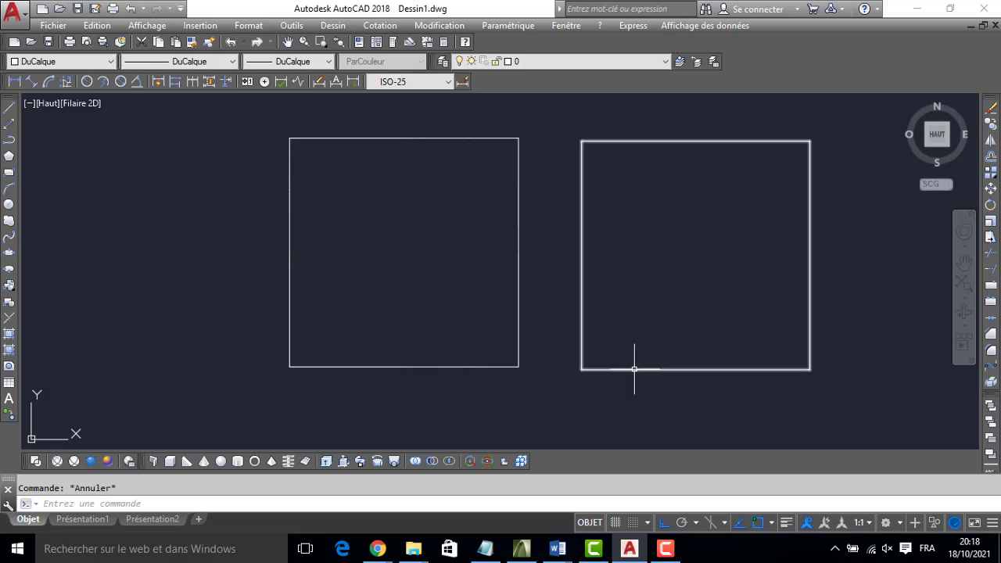
left_click(635, 368)
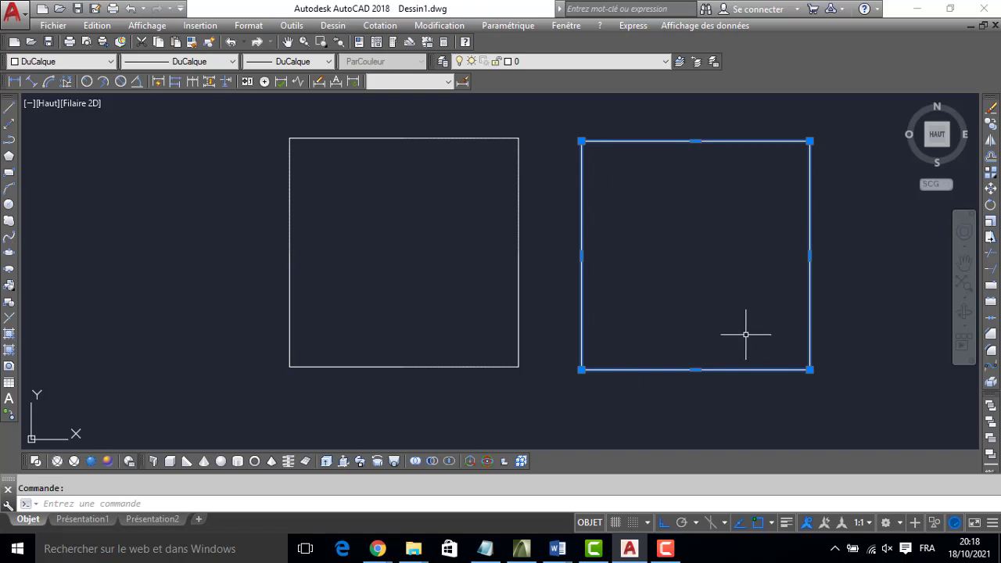
key("Escape")
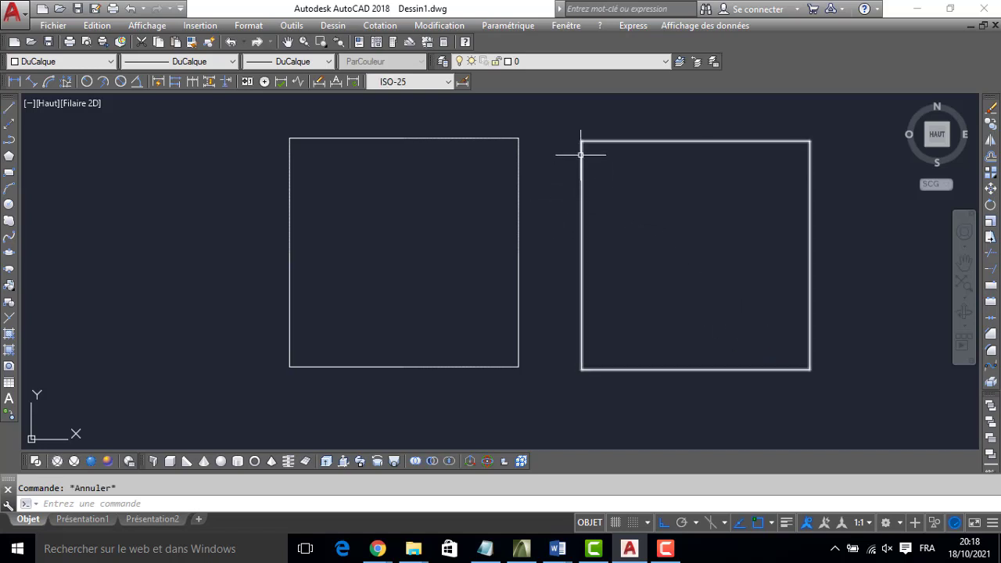
Select the polyline square together with the top and right-hand lines of the other square to compare them, and clear the selection
left_click(583, 151)
left_click(487, 138)
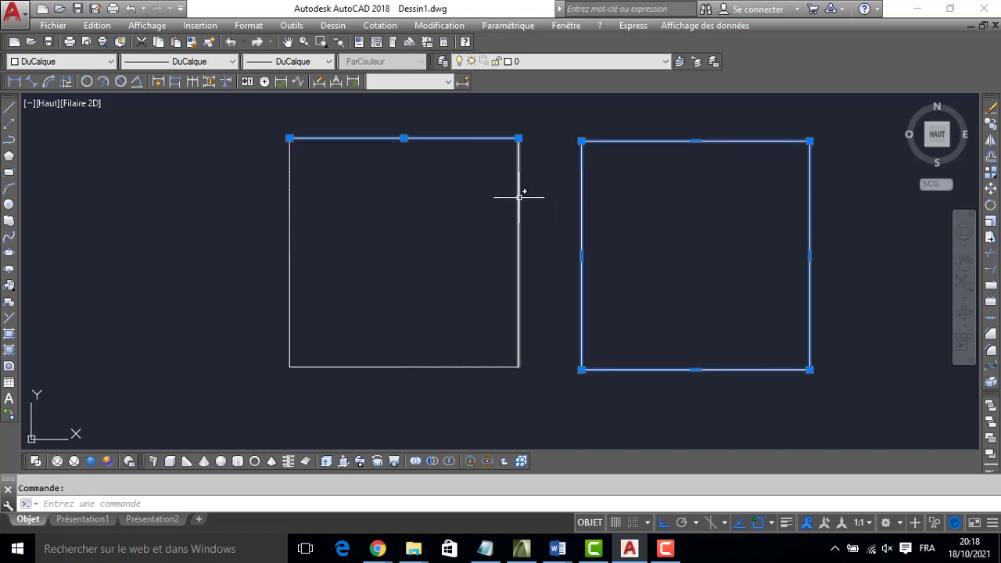
left_click(520, 195)
key("Escape")
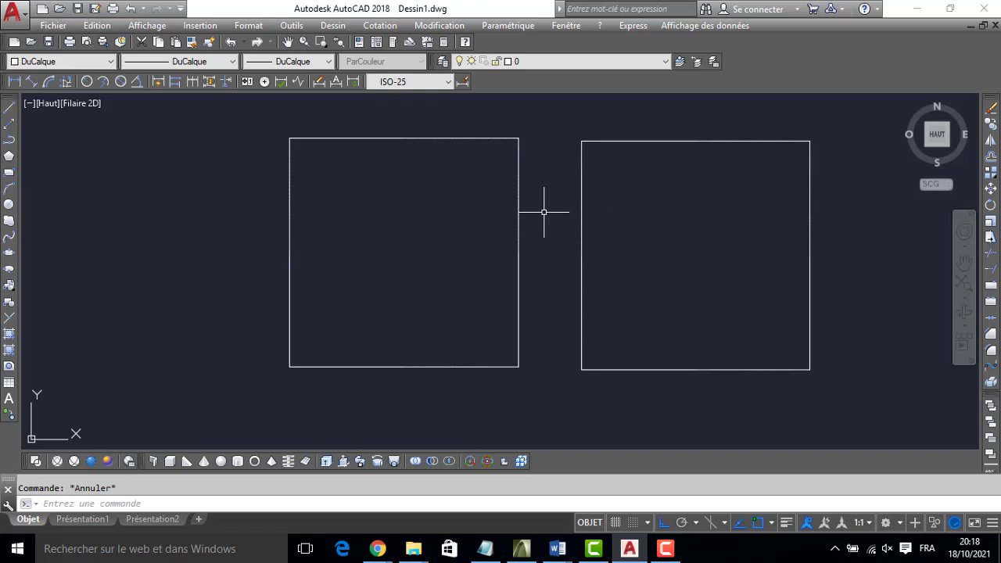
left_click(666, 549)
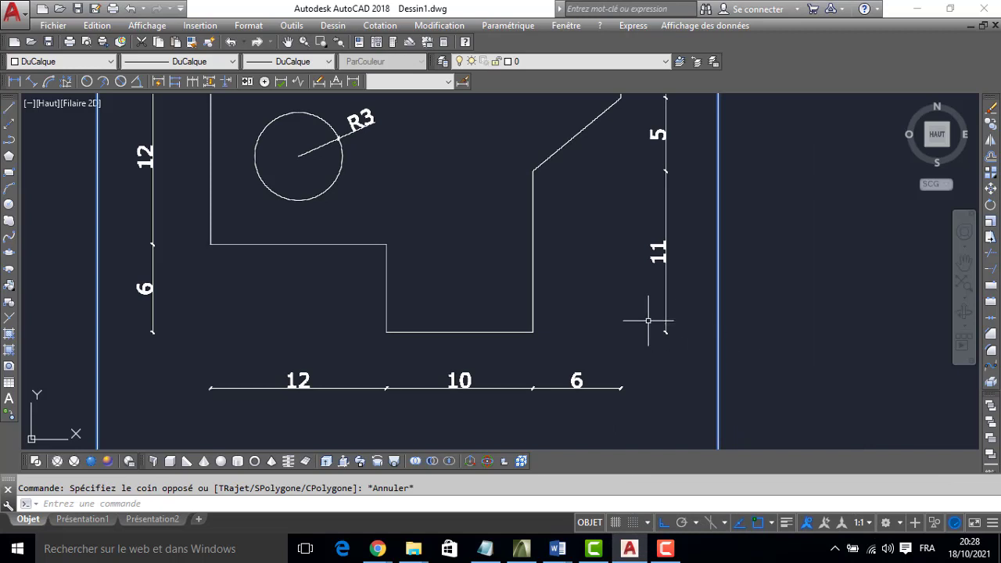
Examine the dimensioned reference plan, including its outline, its two circles and the dimensions along all four sides
scroll(652, 324, "down", 4)
scroll(441, 349, "up", 2)
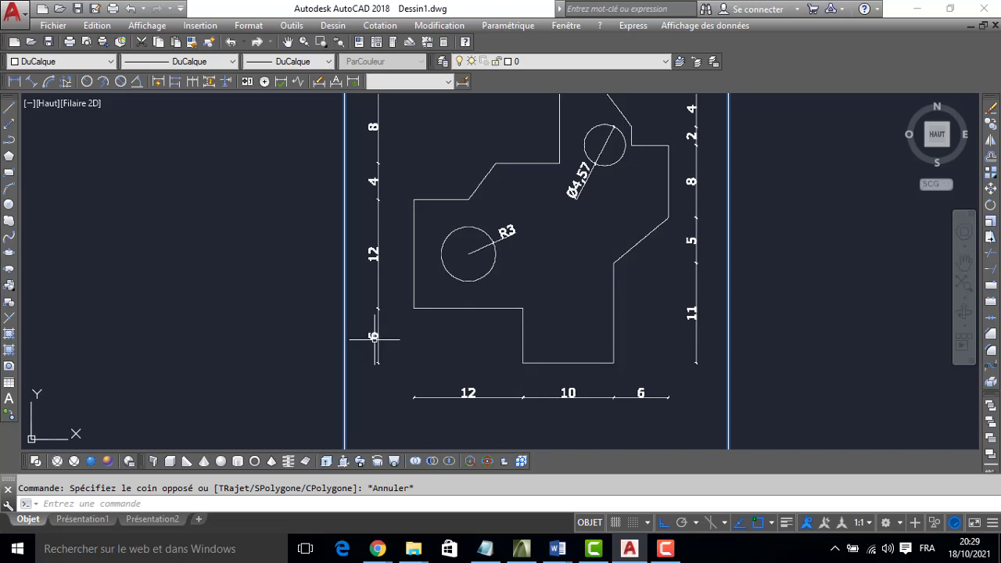
scroll(496, 403, "up", 2)
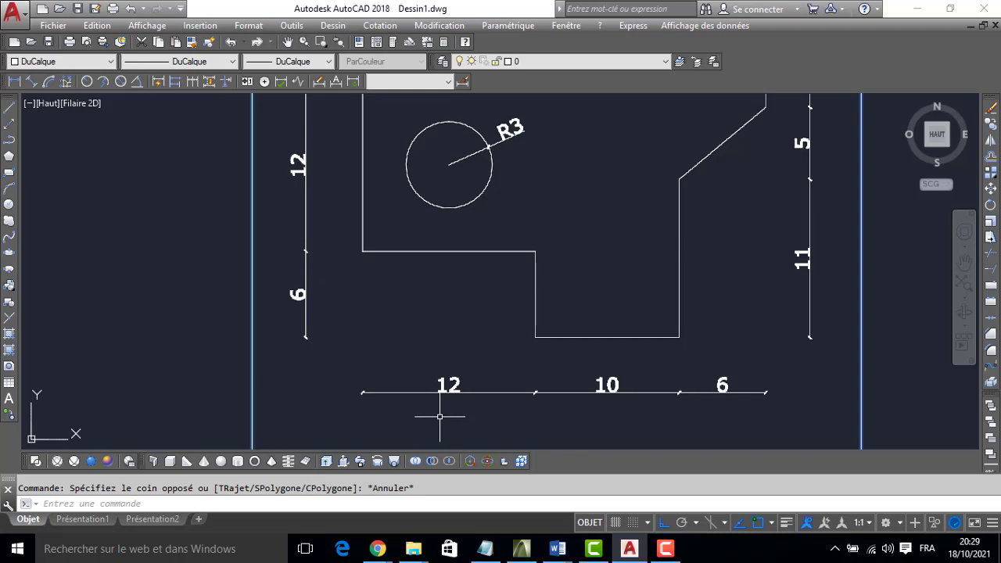
scroll(427, 274, "down", 1)
scroll(442, 273, "up", 1)
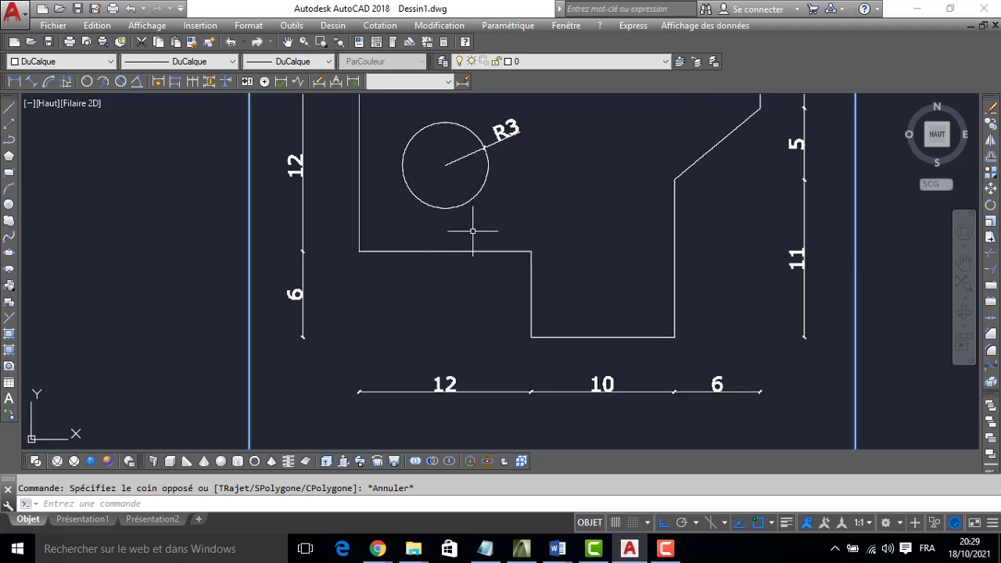
middle_click_drag(551, 237, 534, 341)
scroll(534, 341, "down", 2)
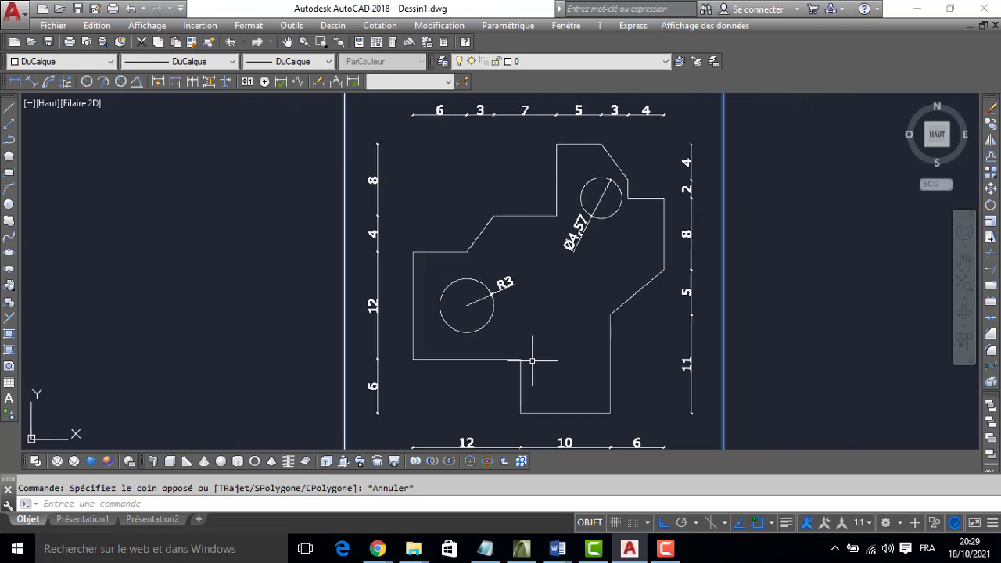
middle_click_drag(528, 385, 493, 264)
scroll(519, 223, "down", 2)
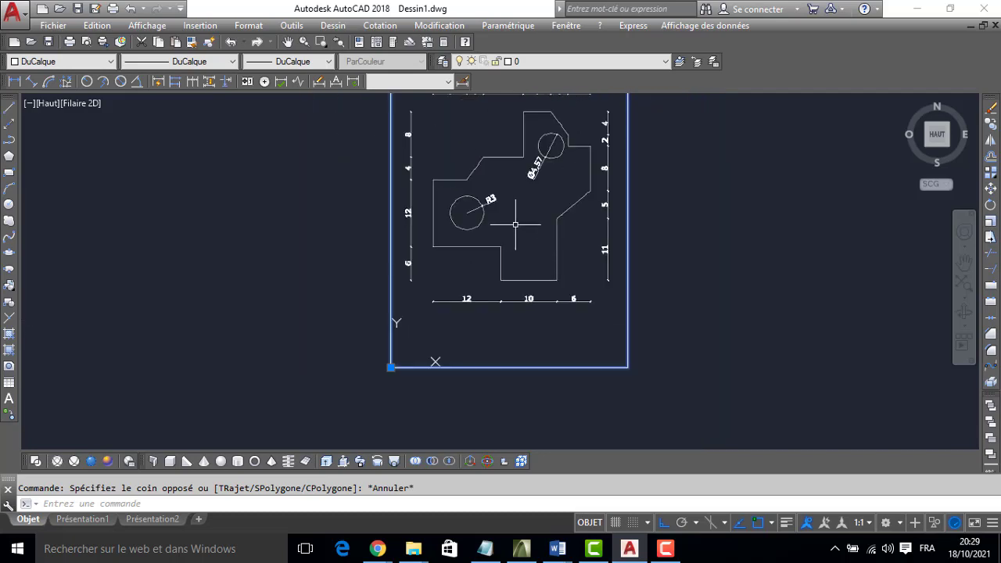
mouse_move(519, 224)
middle_mouse_down()
mouse_move(431, 296)
mouse_move(306, 305)
middle_mouse_up()
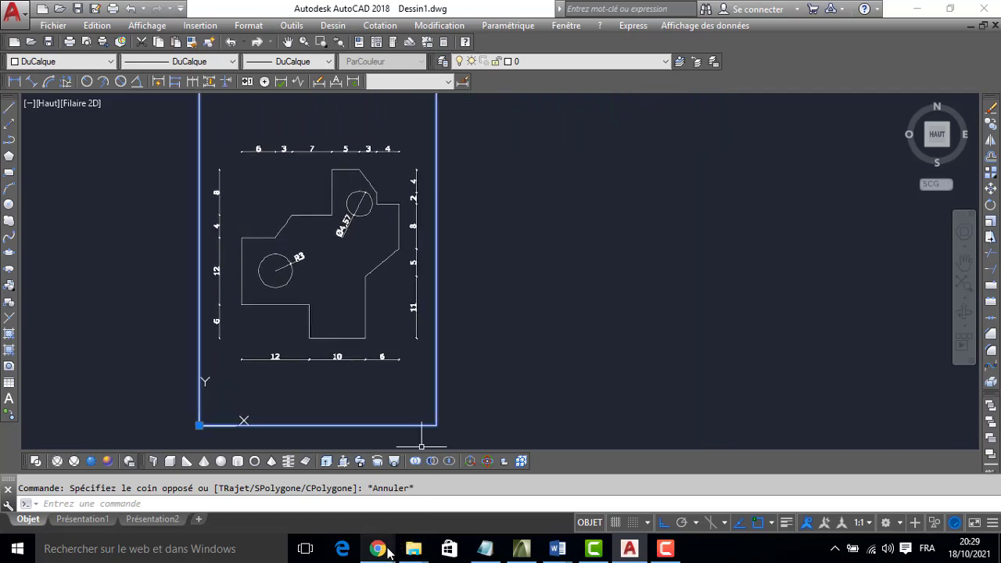
Switch to the BigBlueButton session in Chrome, view its list of presentation files, and return to AutoCAD
left_click(353, 492)
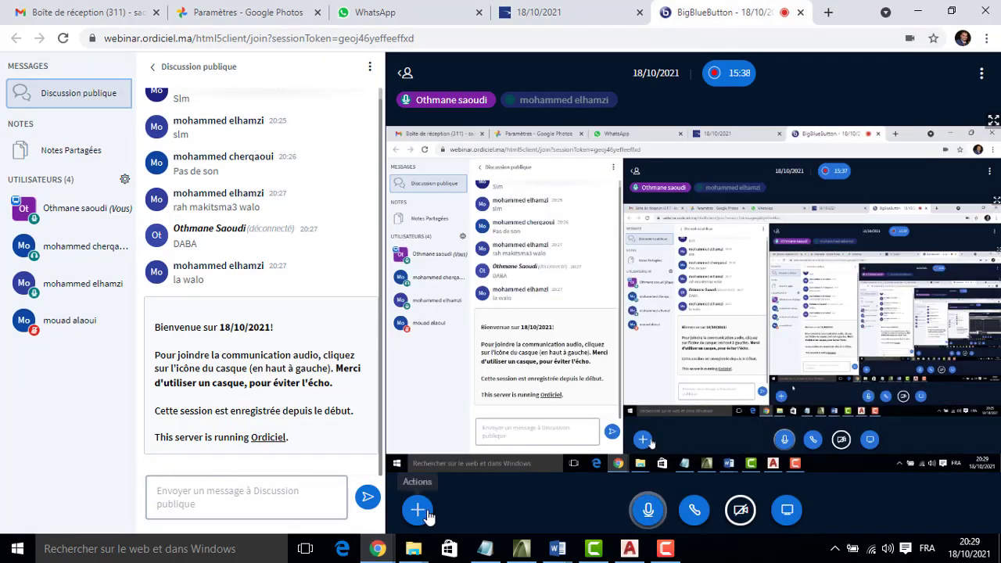
left_click(418, 509)
left_click(454, 438)
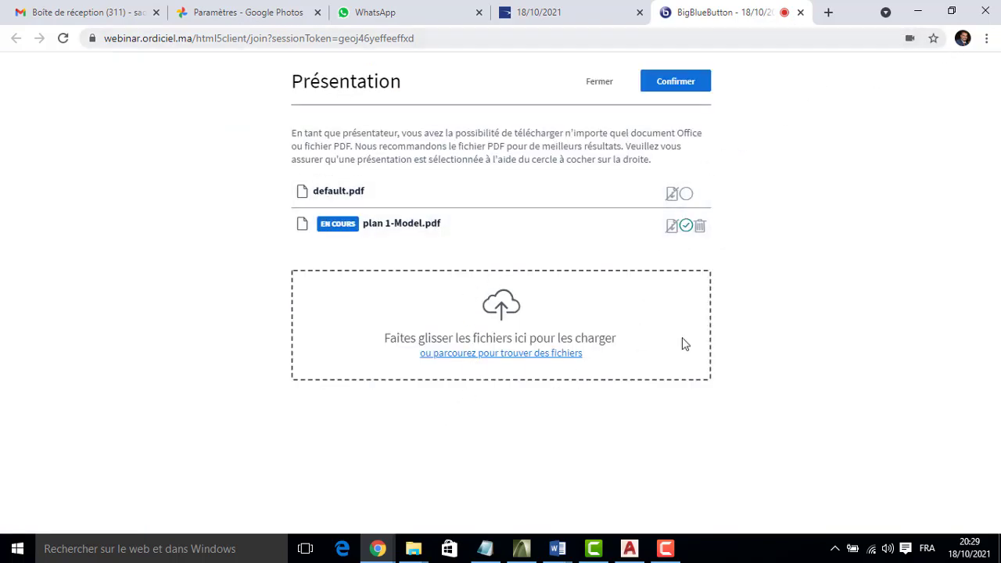
left_click(630, 548)
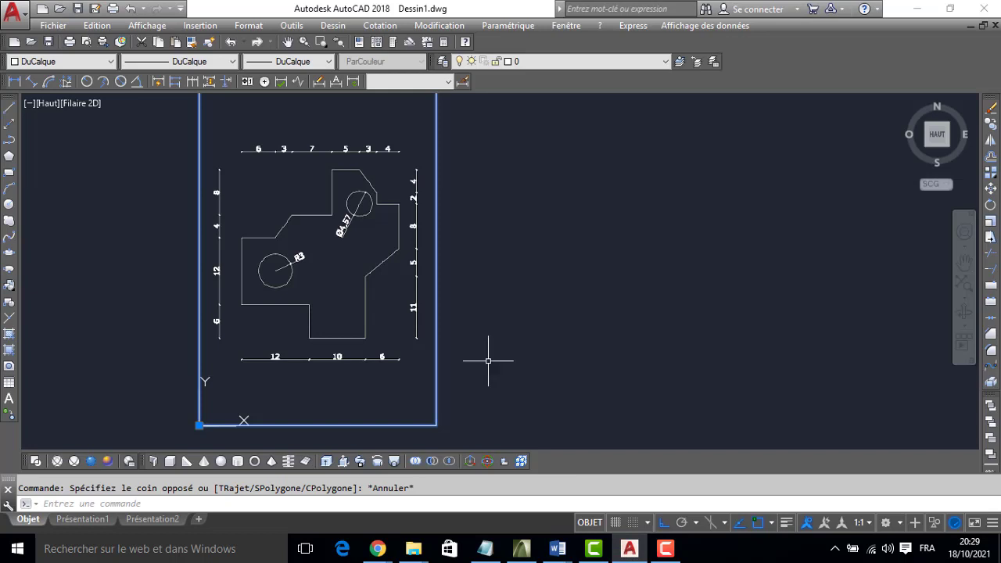
Try a 12-unit horizontal line to the right of the reference plan, end the command and delete the line
left_click(10, 110)
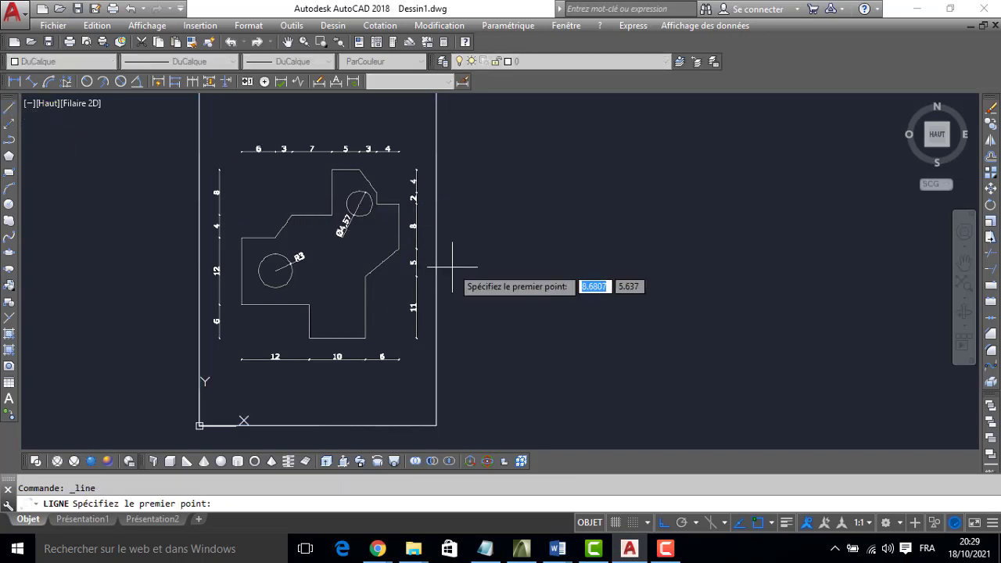
left_click(524, 322)
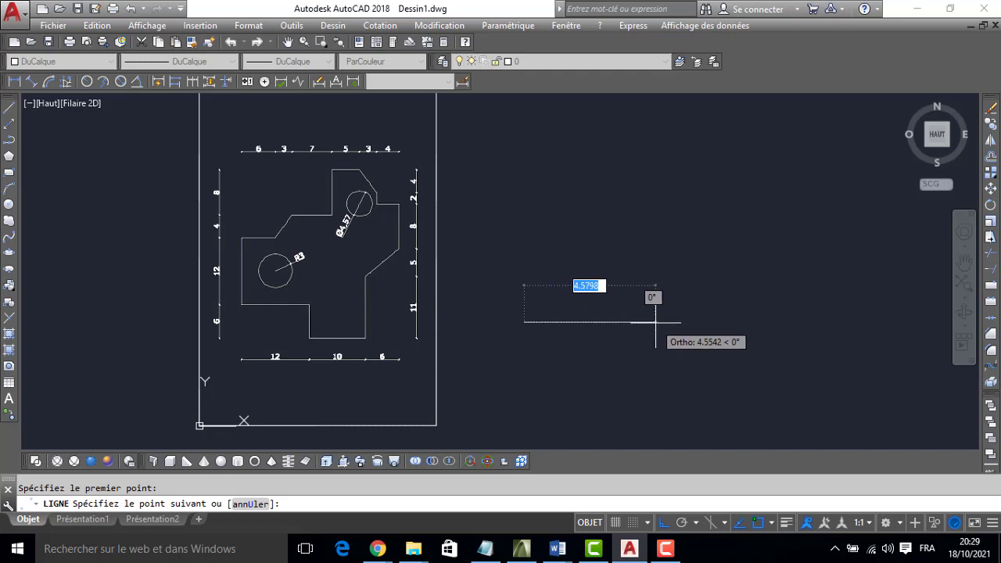
type("12")
key("Return")
scroll(652, 336, "down", 3)
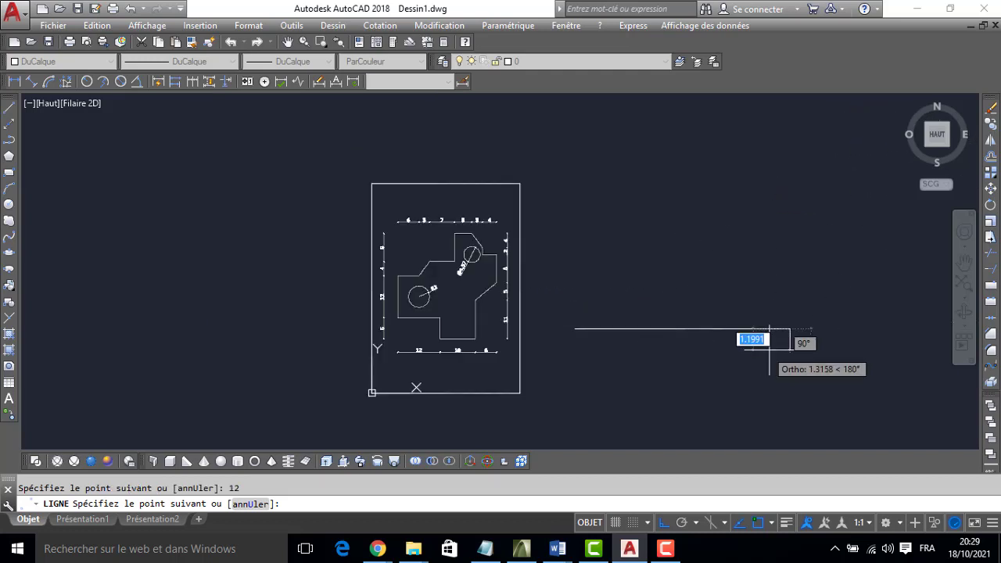
key("Escape")
left_click(528, 270)
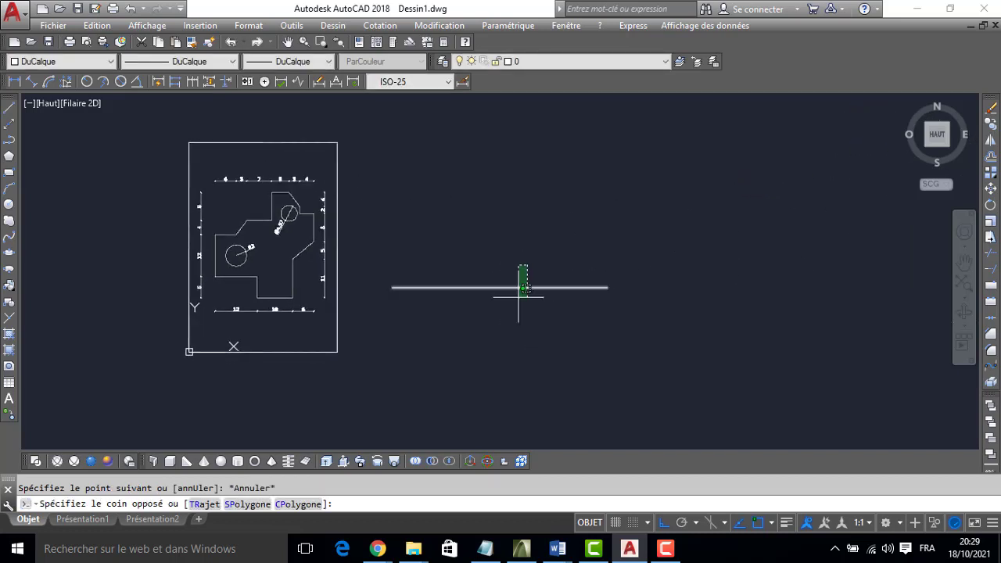
left_click(516, 313)
key("Delete")
Scale the reference plan by a factor of 2, using a base point on the right edge of its frame
left_click(397, 253)
left_click(328, 250)
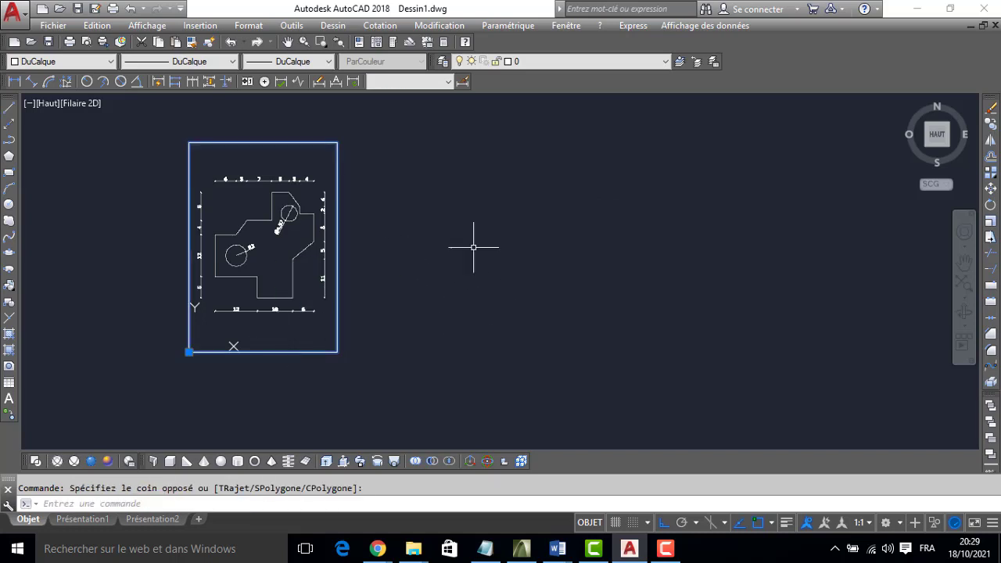
left_click(507, 149)
left_click(145, 290)
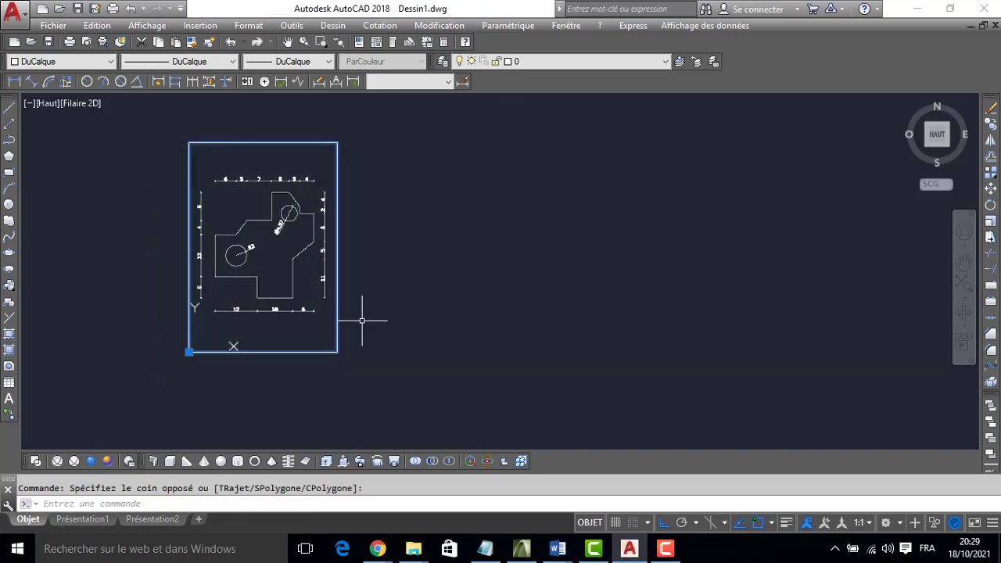
left_click(990, 222)
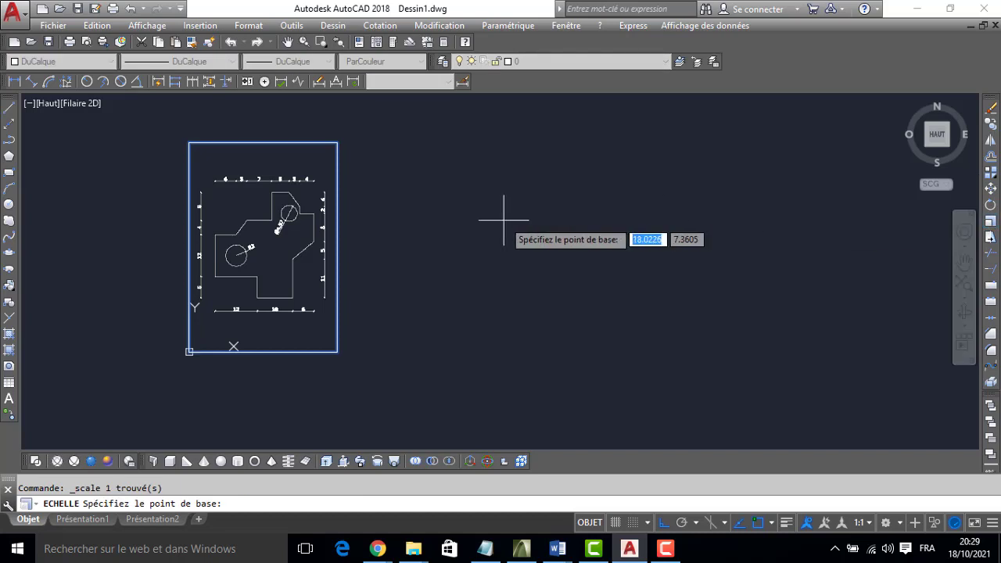
left_click(337, 247)
type("2")
key("Return")
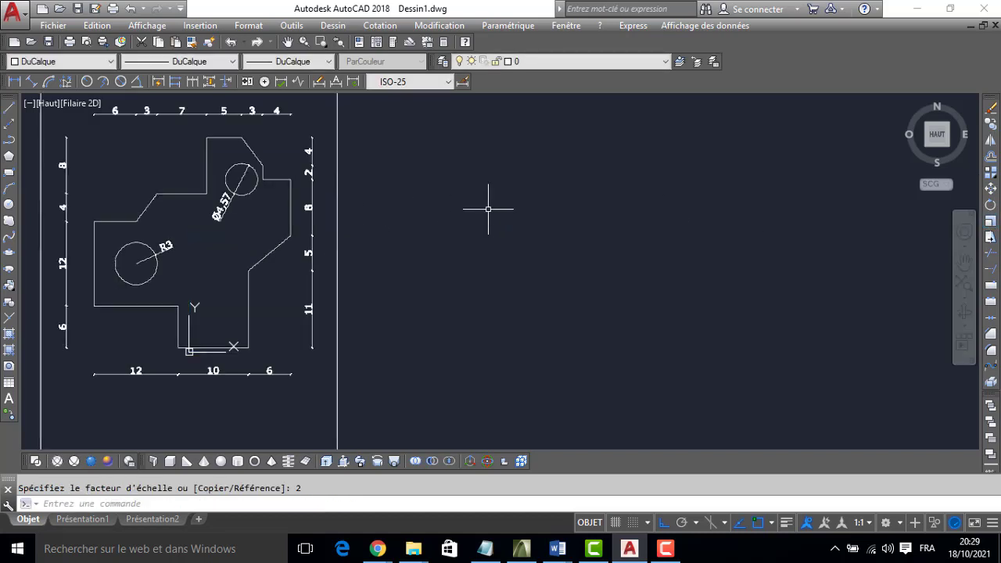
scroll(487, 205, "down", 3)
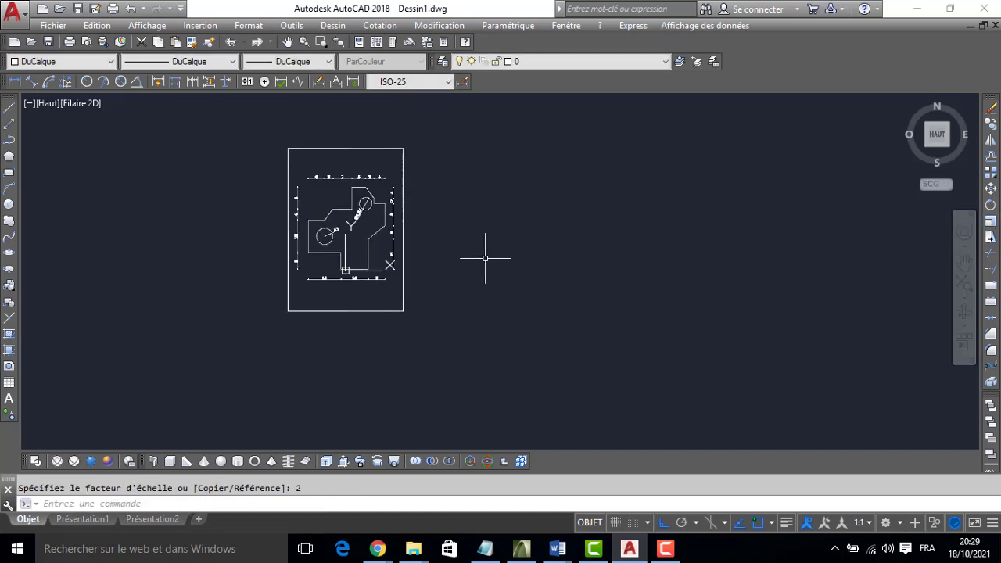
Start the outline with lines to the right of the plan: 12 units to the right, then 6 units down
left_click(9, 109)
scroll(428, 269, "up", 2)
left_click(435, 269)
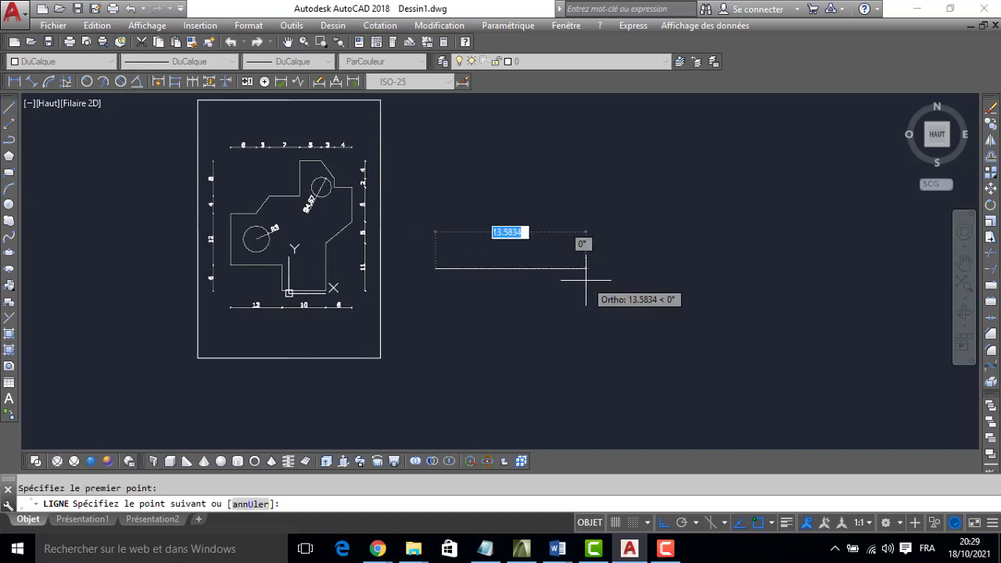
type("12")
key("Return")
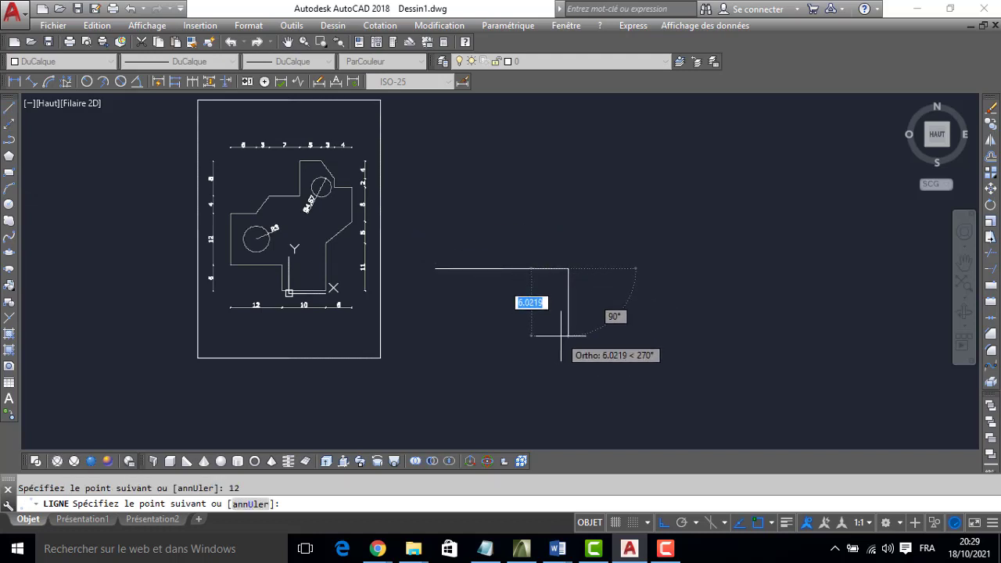
type("6")
key("Return")
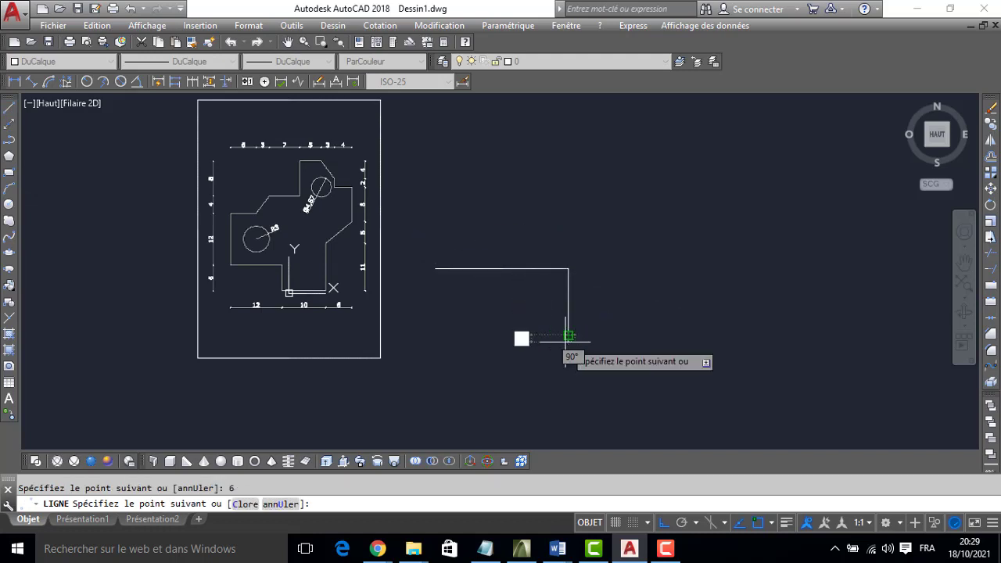
Continue the outline with a line 10 units to the right and one 11 units up
scroll(668, 328, "up", 2)
middle_click_drag(671, 328, 741, 333)
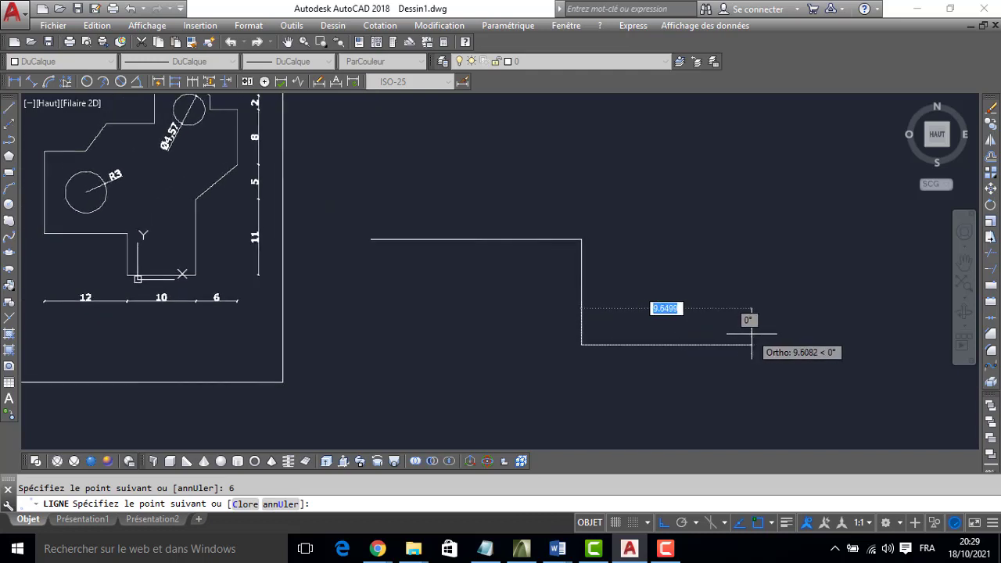
type("10")
key("Return")
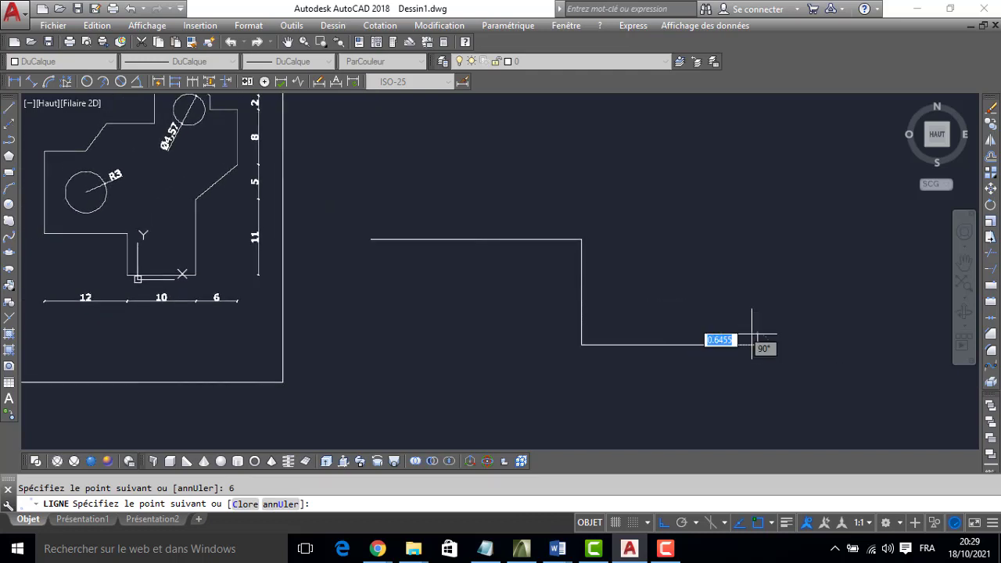
middle_click_drag(724, 164, 673, 200)
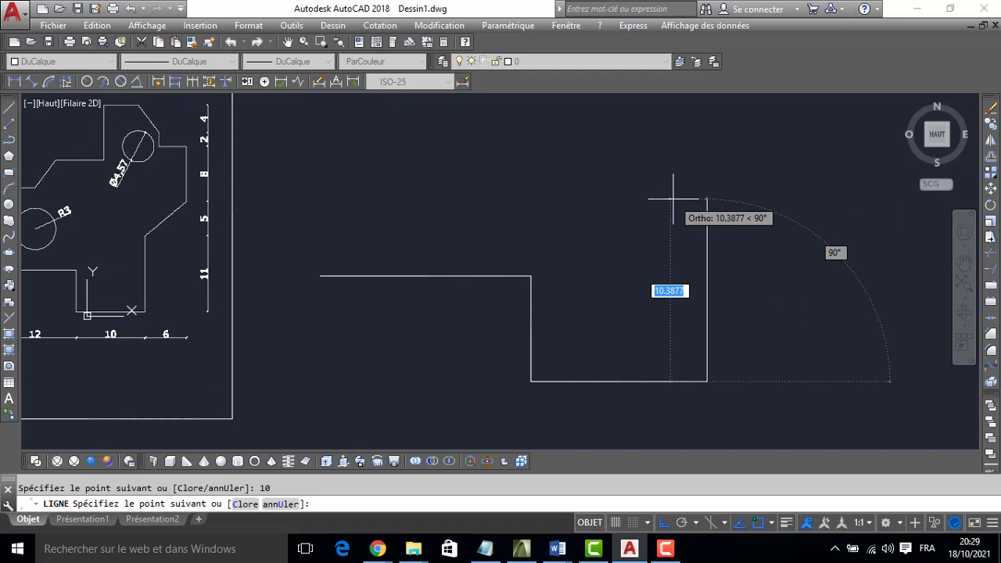
type("11")
key("Return")
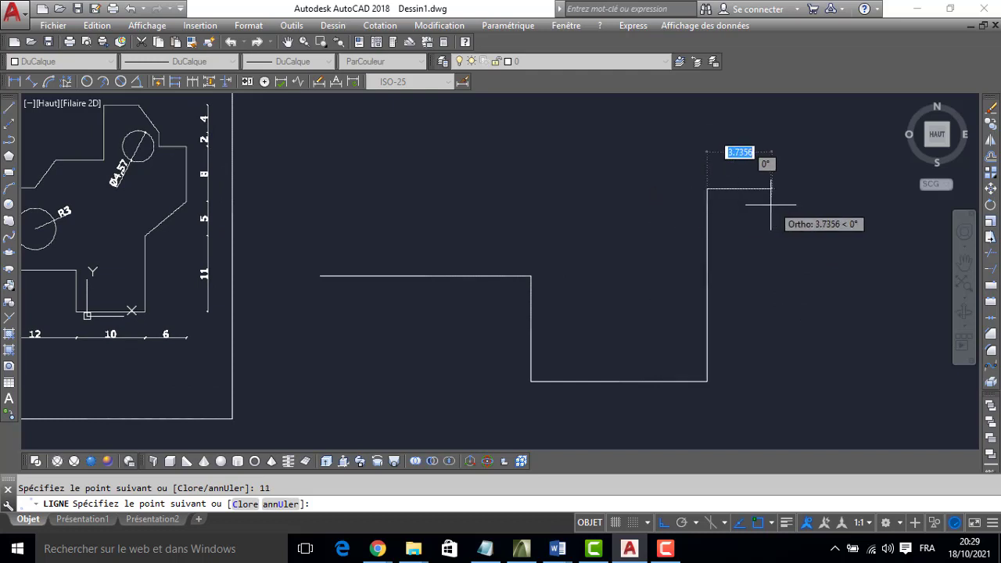
Build the slanted edge with guide lines 6 units right and 5 units up and a diagonal back to the top of the 11-unit line
middle_click_drag(798, 207, 768, 209)
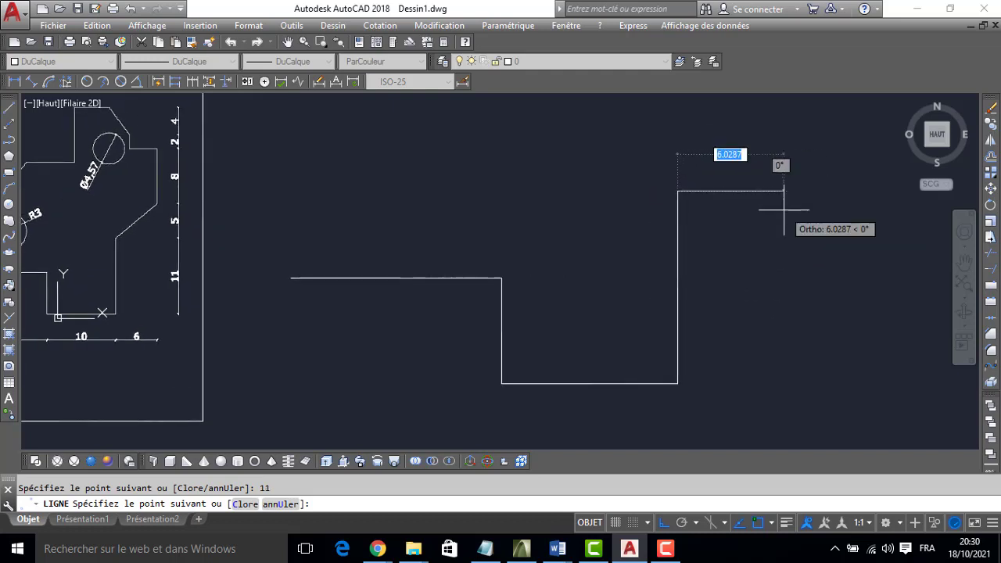
type("6")
key("Return")
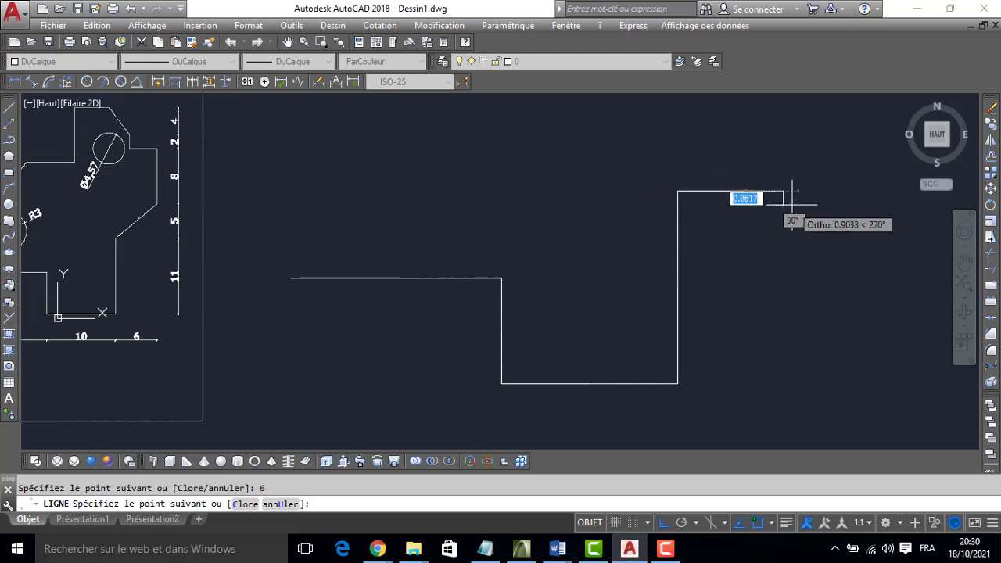
type("5")
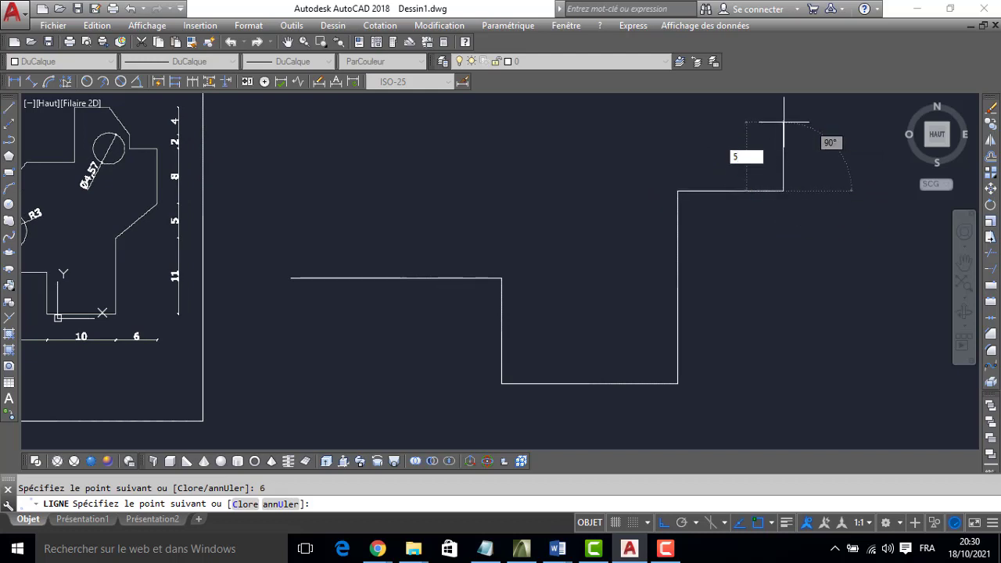
key("Return")
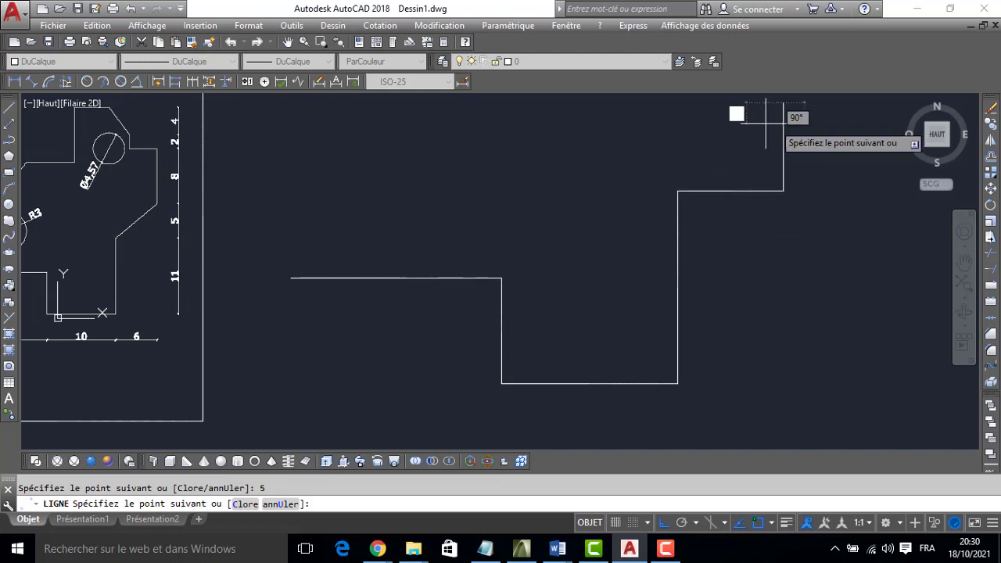
type("6")
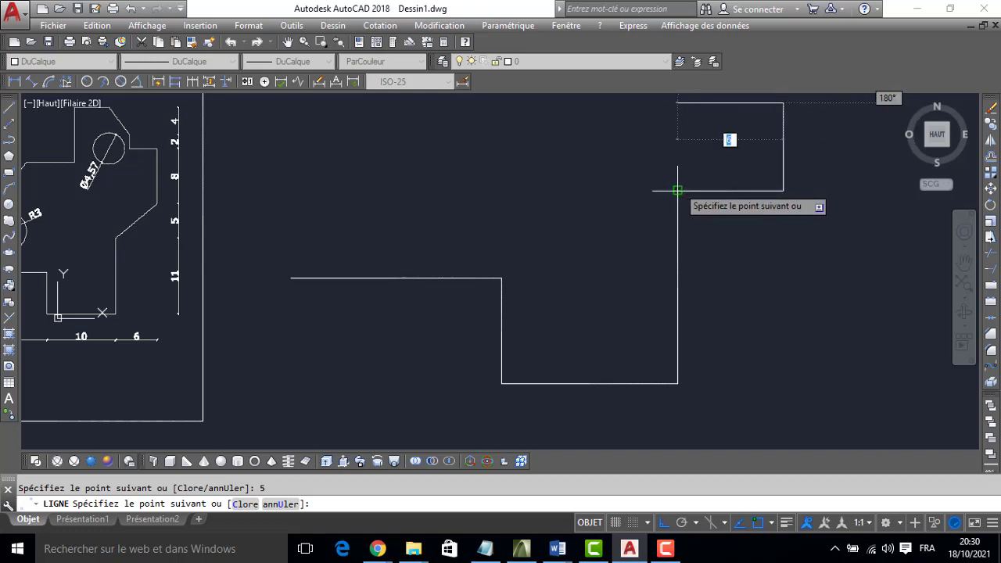
left_click(678, 190)
key("Escape")
Delete the horizontal and vertical guide lines below the slanted edge, keeping only the diagonal
left_click(731, 191)
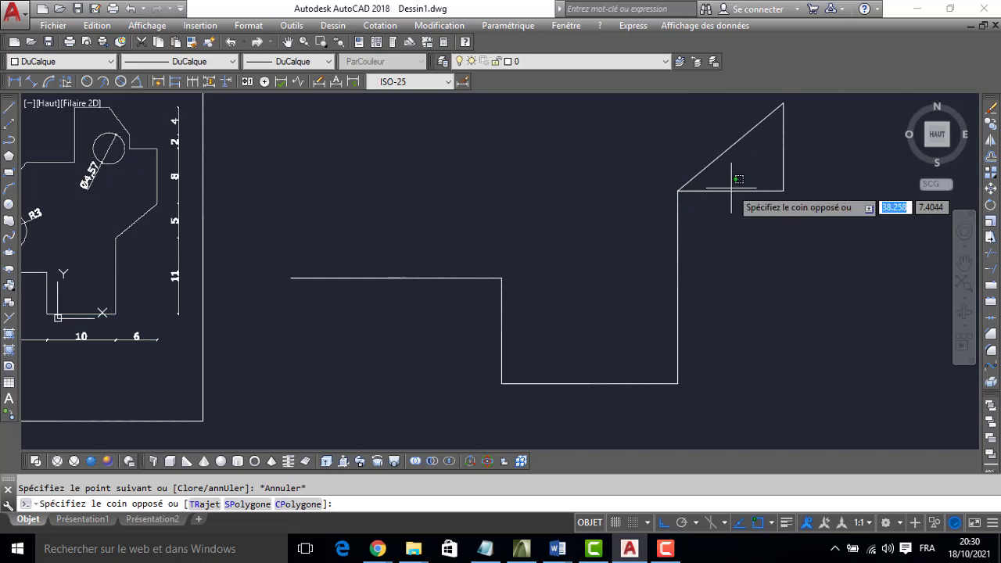
left_click(779, 163)
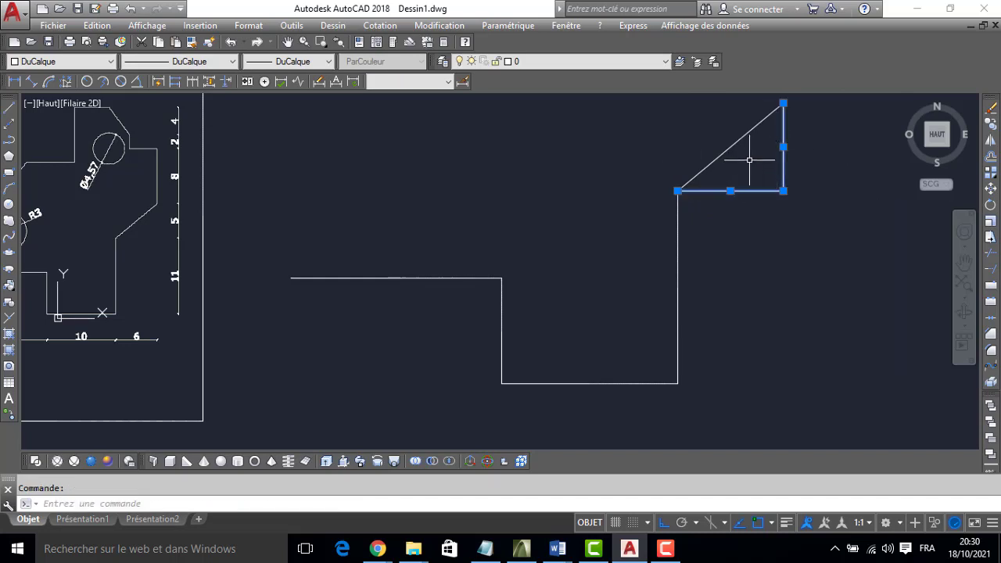
key("Delete")
scroll(729, 179, "down", 2)
middle_click_drag(740, 219, 704, 370)
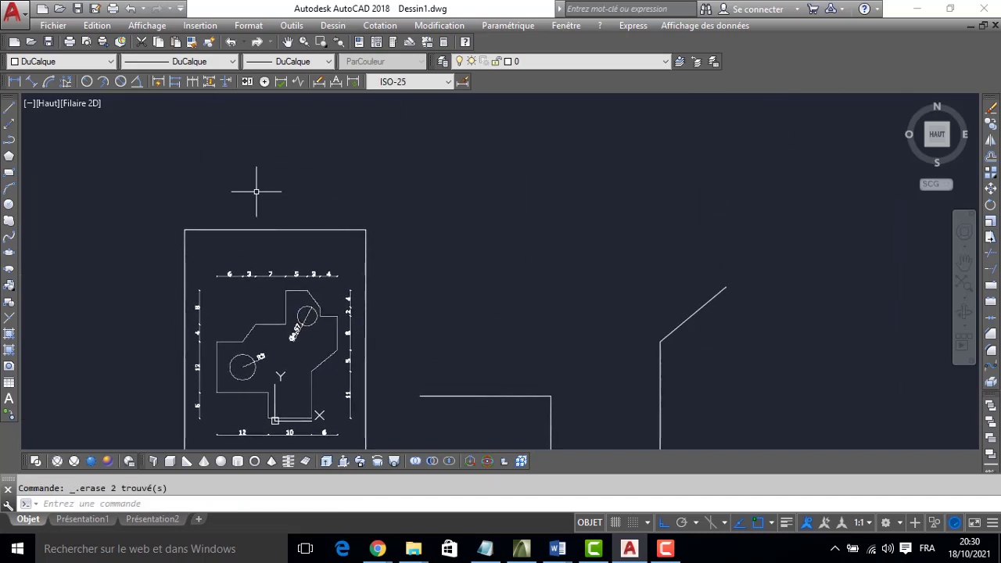
Continue the outline from the diagonal's upper end with lines 8 units up, 4 units left and 2 units up
left_click(10, 109)
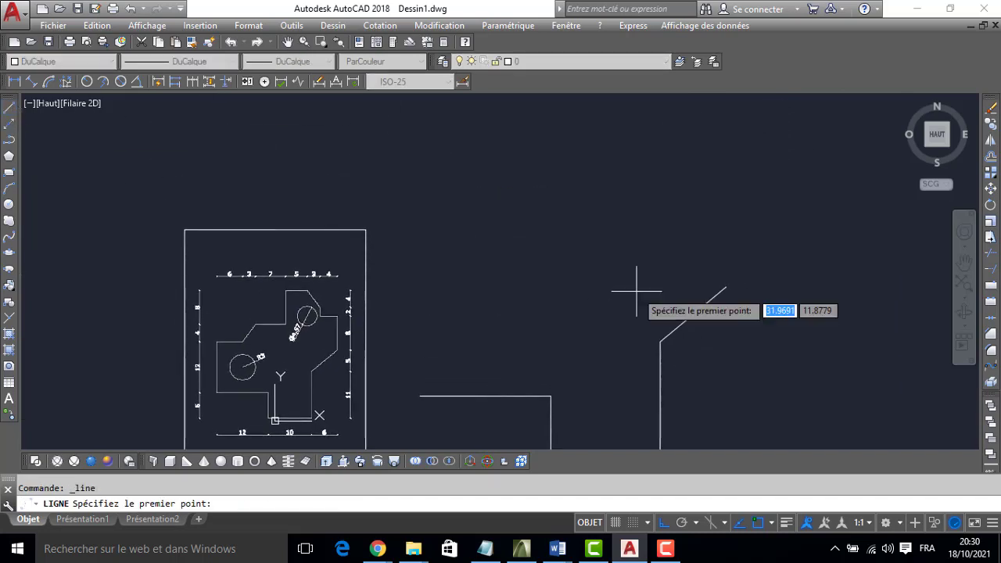
left_click(726, 287)
type("8")
key("Return")
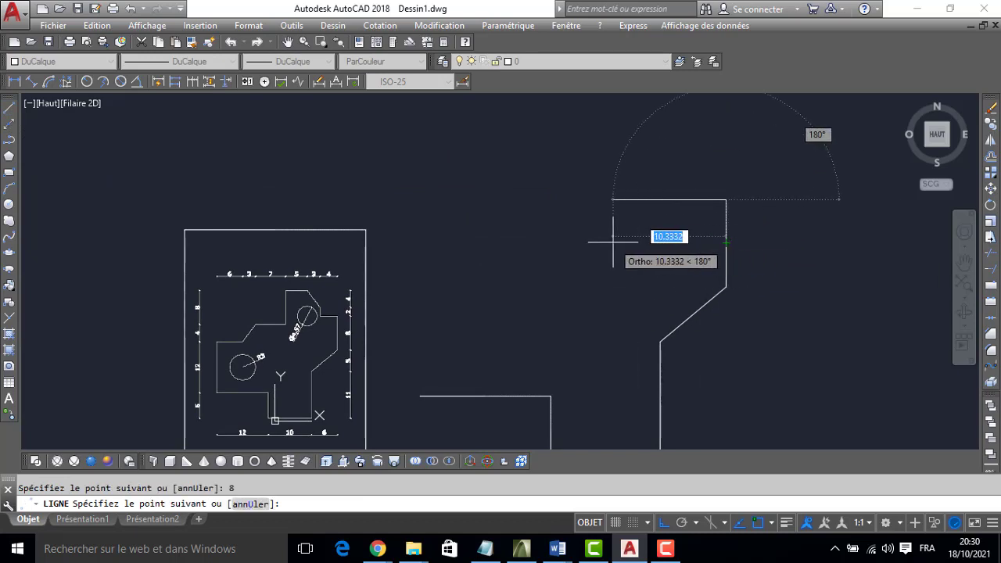
type("4")
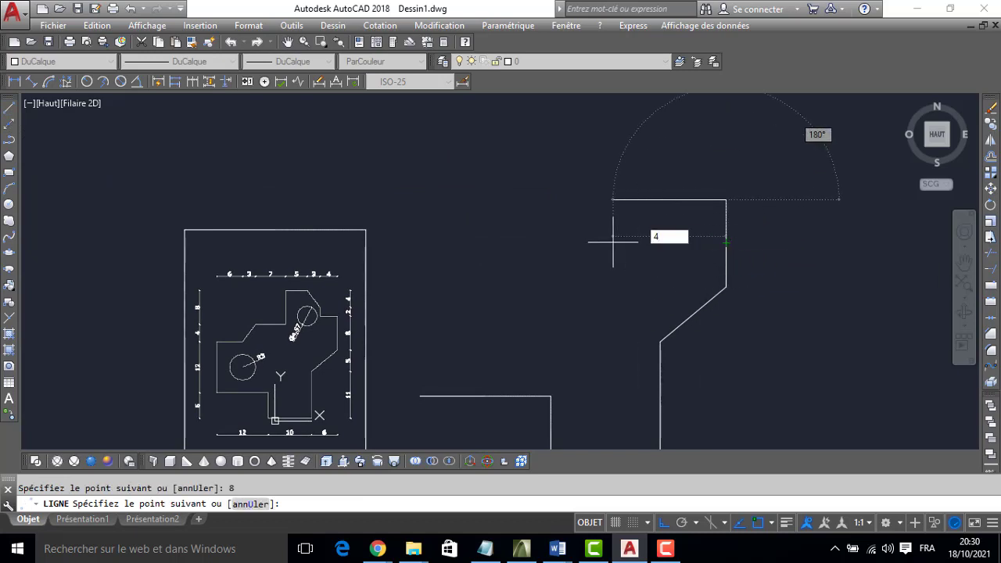
key("Return")
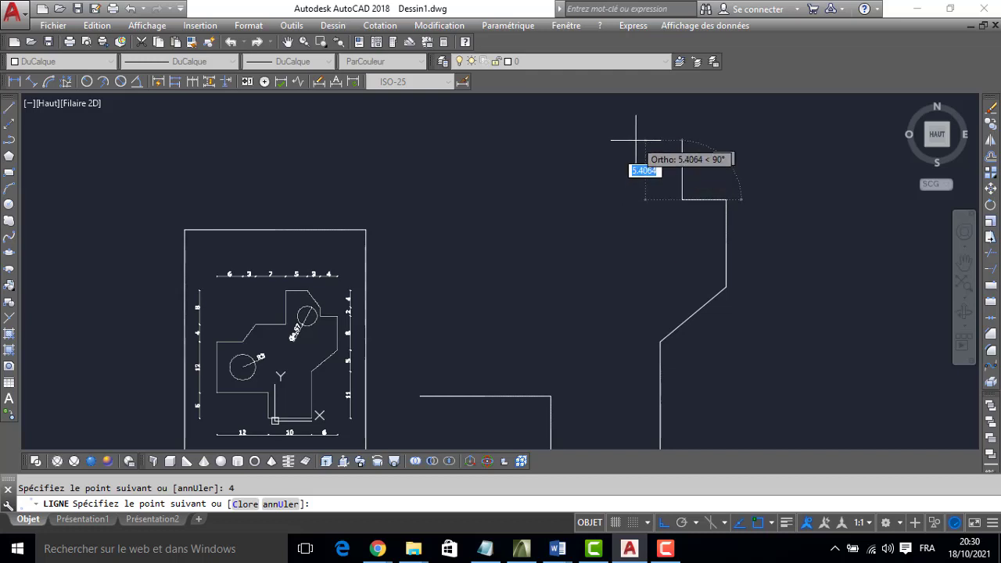
type("2")
key("Return")
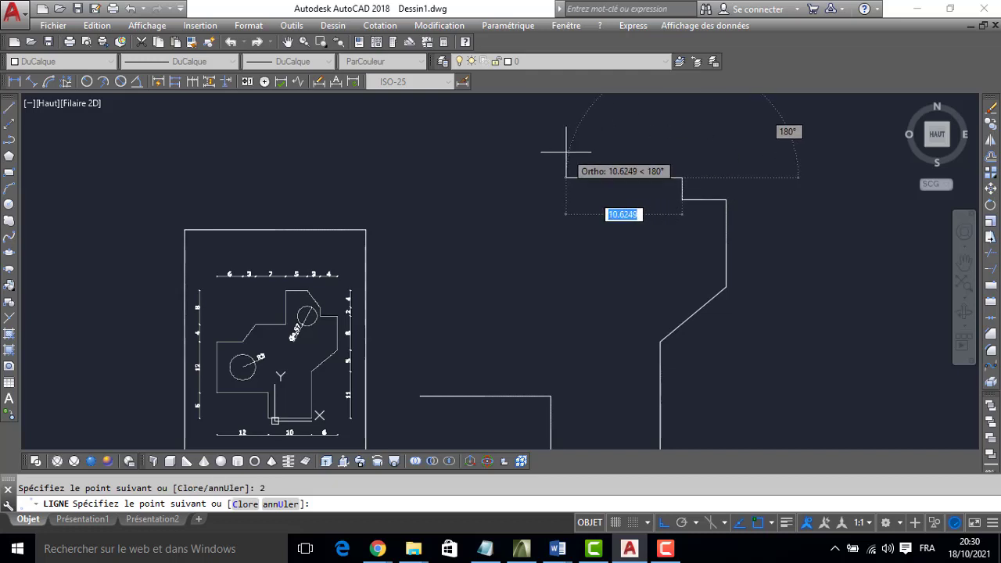
Build the upper slanted edge from guide lines 3 units left and 4 units up, joined by a diagonal, and delete both guides
type("3")
key("Return")
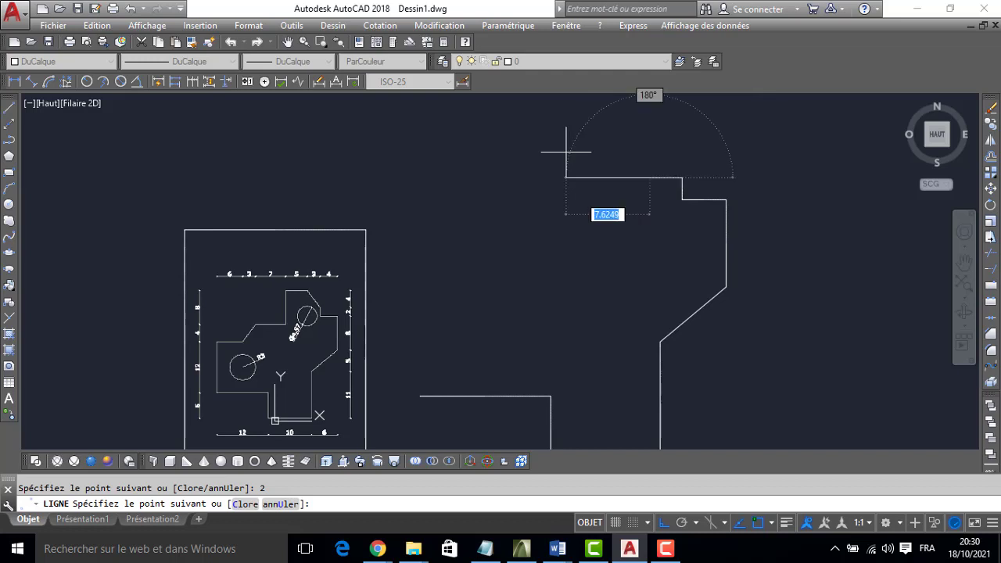
type("4")
key("Return")
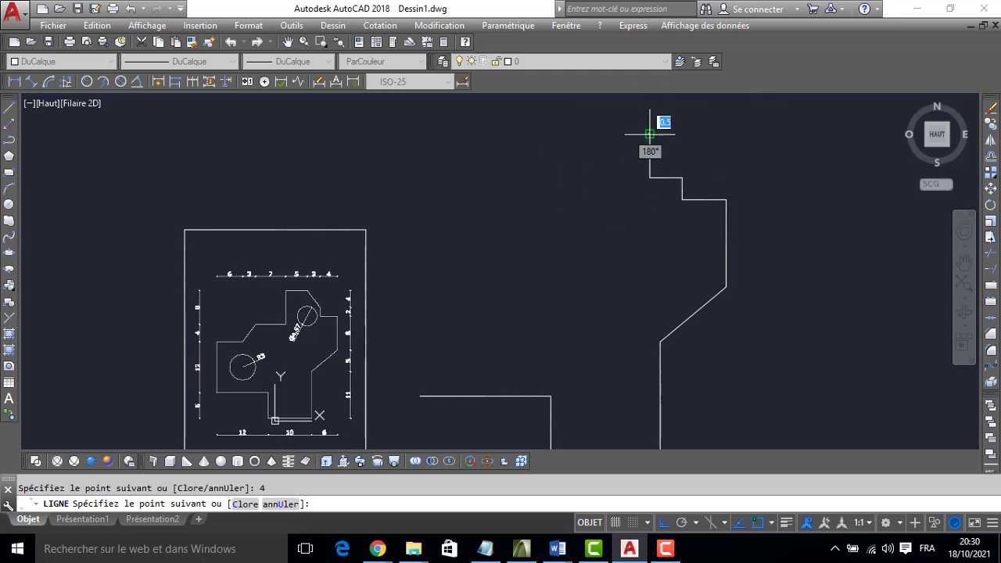
left_click(682, 178)
key("Escape")
left_click(658, 178)
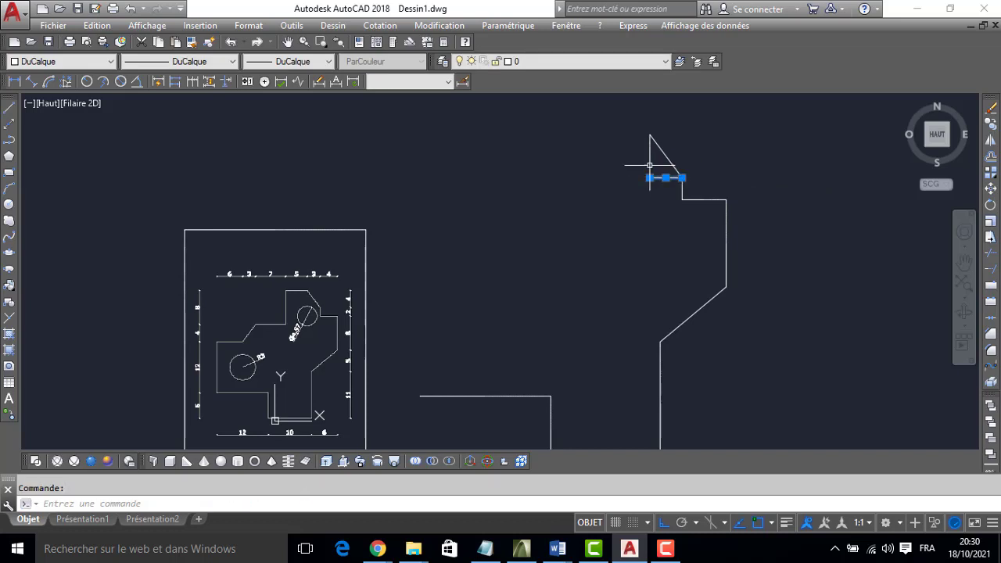
key("Delete")
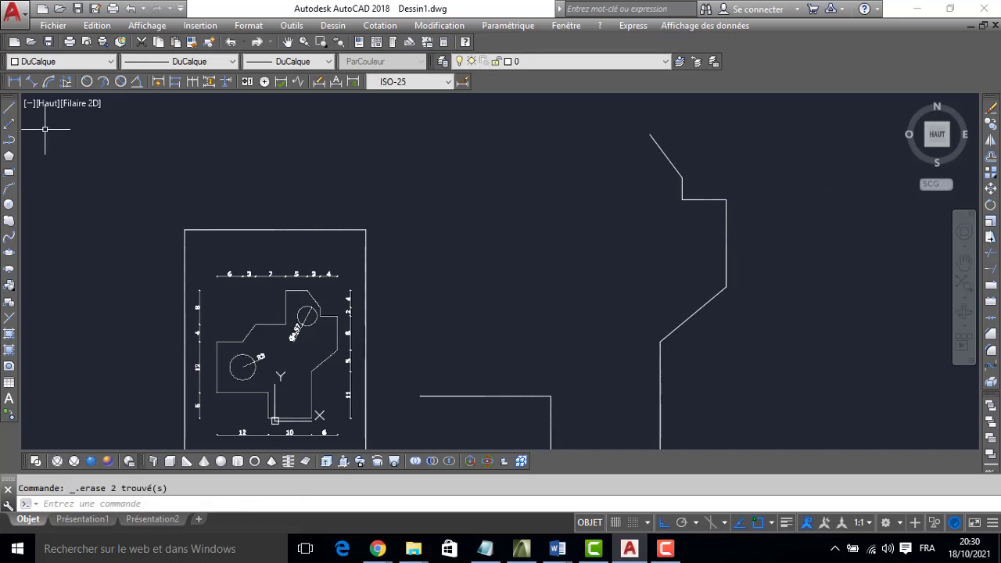
Continue from the top of the upper slanted edge with lines 5 units left, 8 units down and 7 units left
left_click(16, 110)
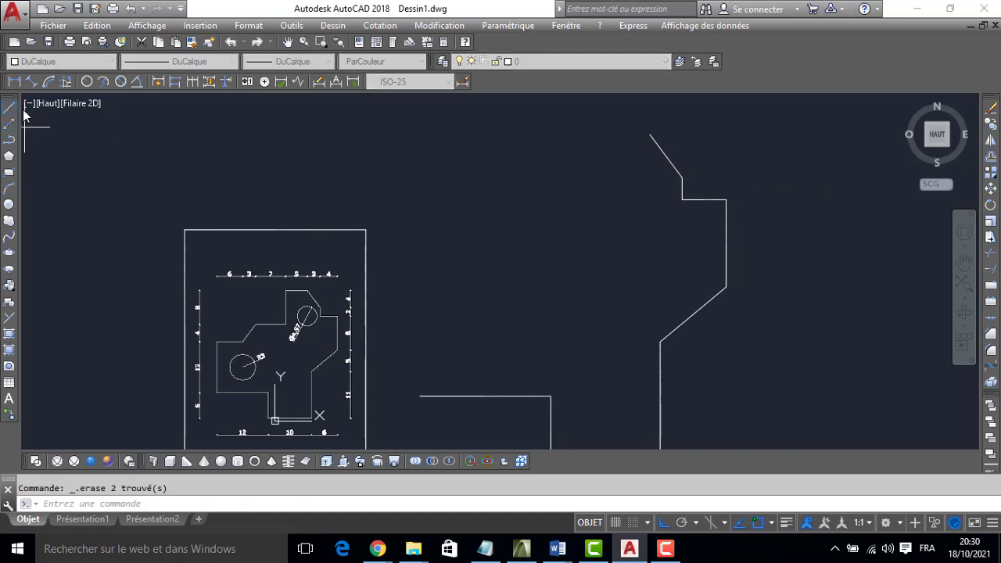
left_click(649, 135)
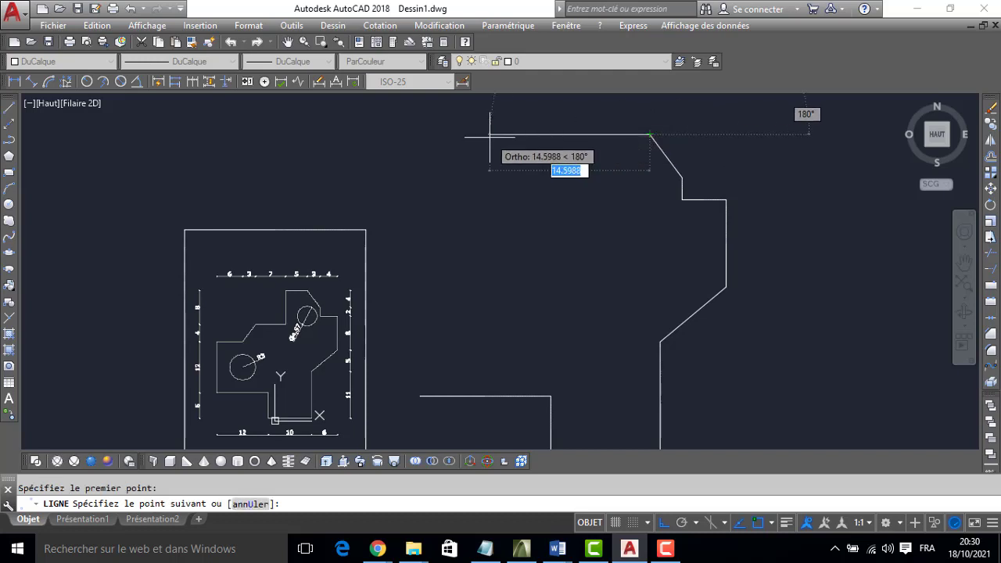
type("5")
key("Return")
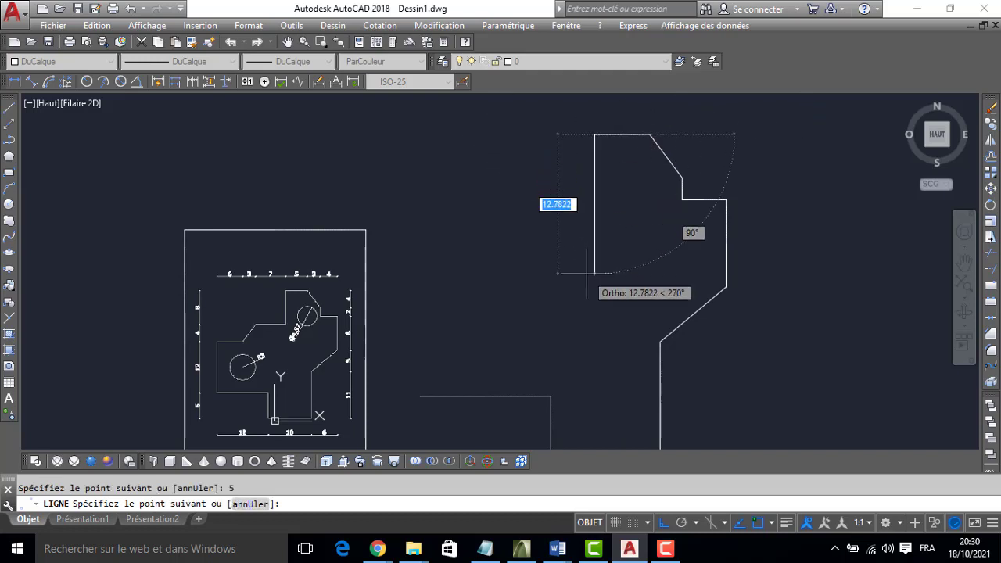
type("8")
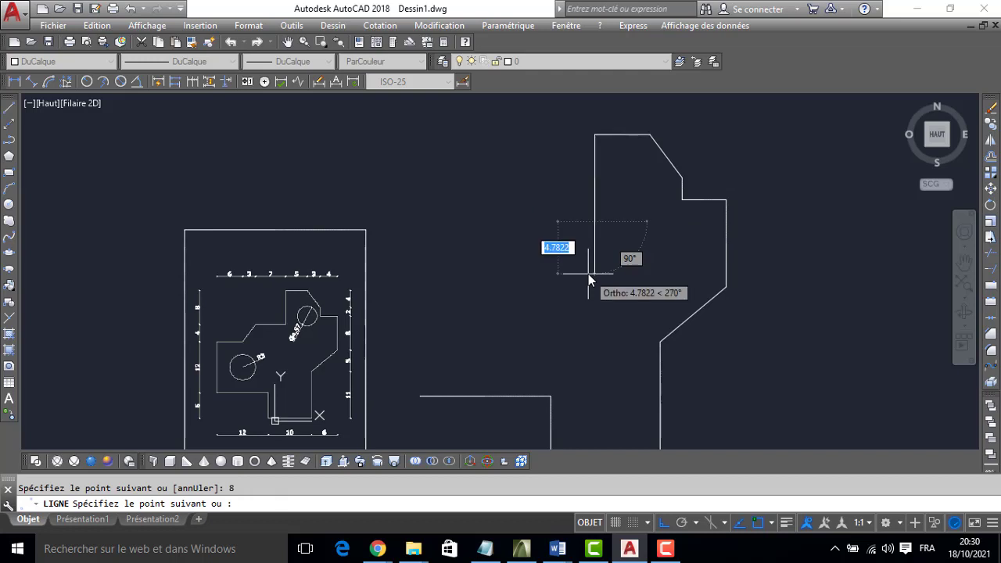
key("Return")
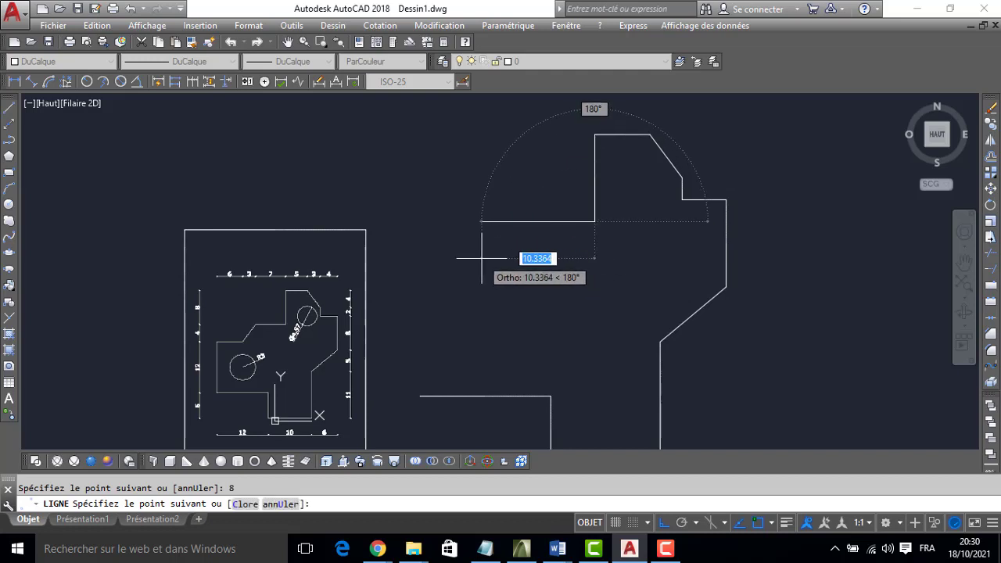
type("7")
key("Return")
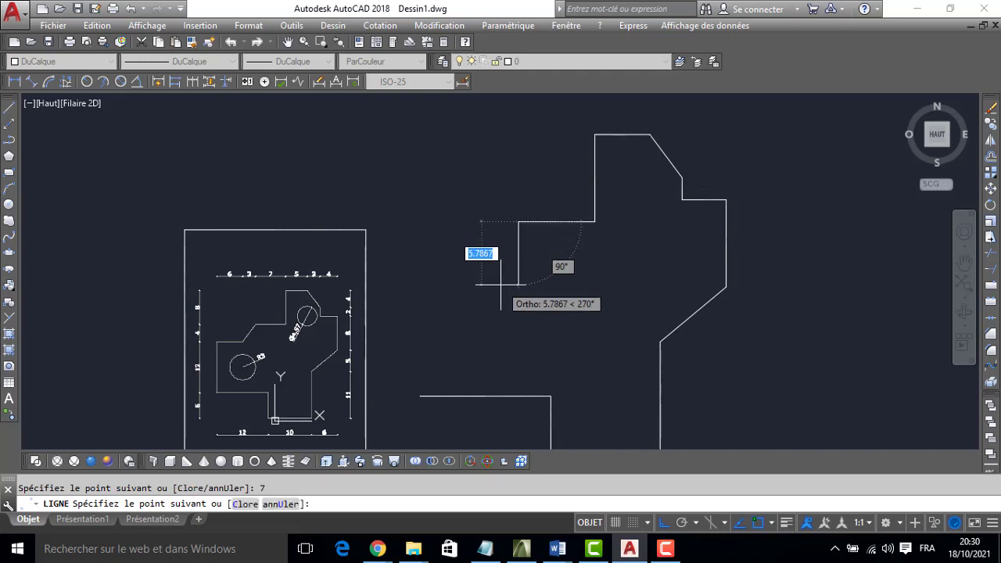
Build the left slanted edge from guide lines 4 units down and 3 units left, joined by a diagonal, and delete both guides
type("4")
key("Return")
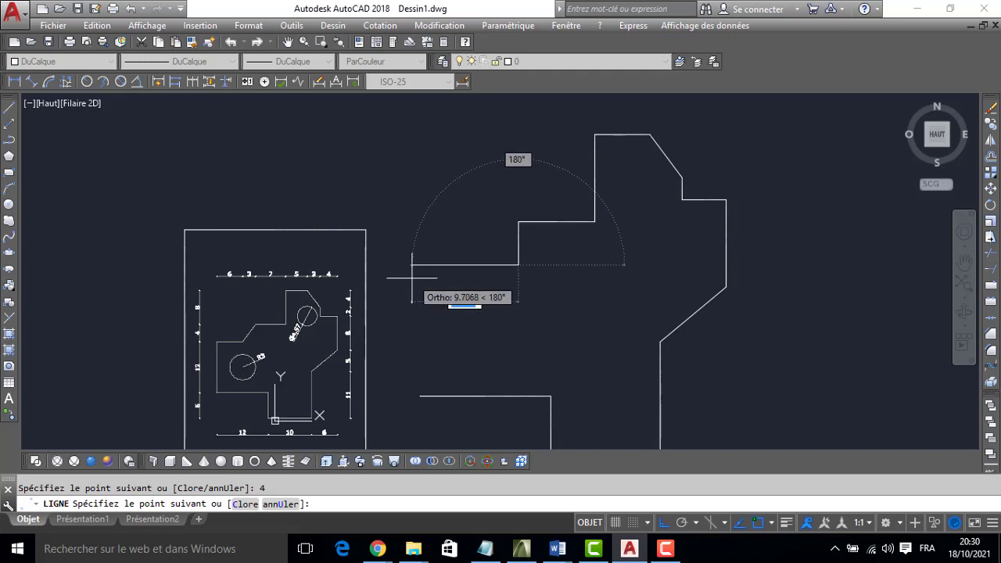
type("3")
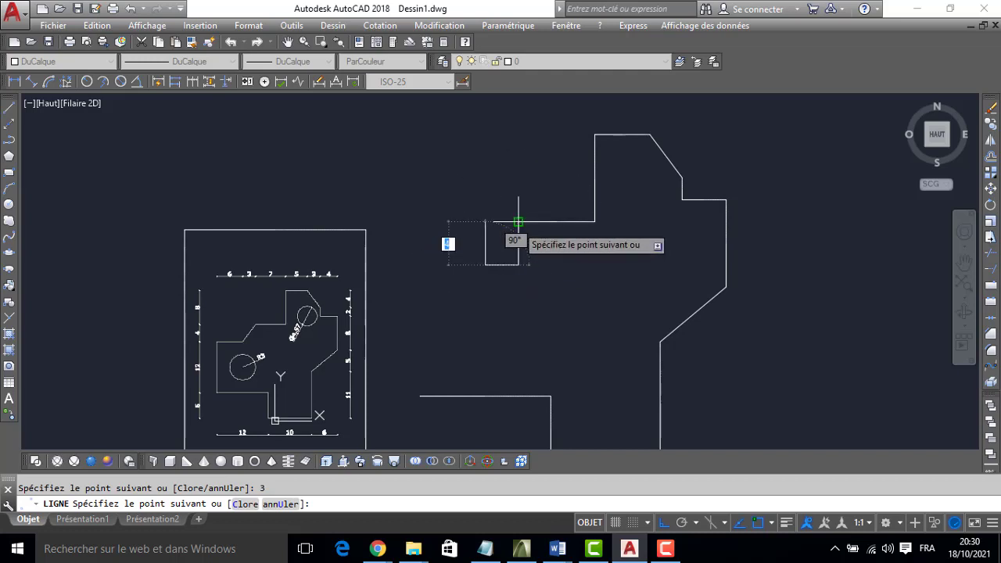
key("Escape")
left_click(517, 245)
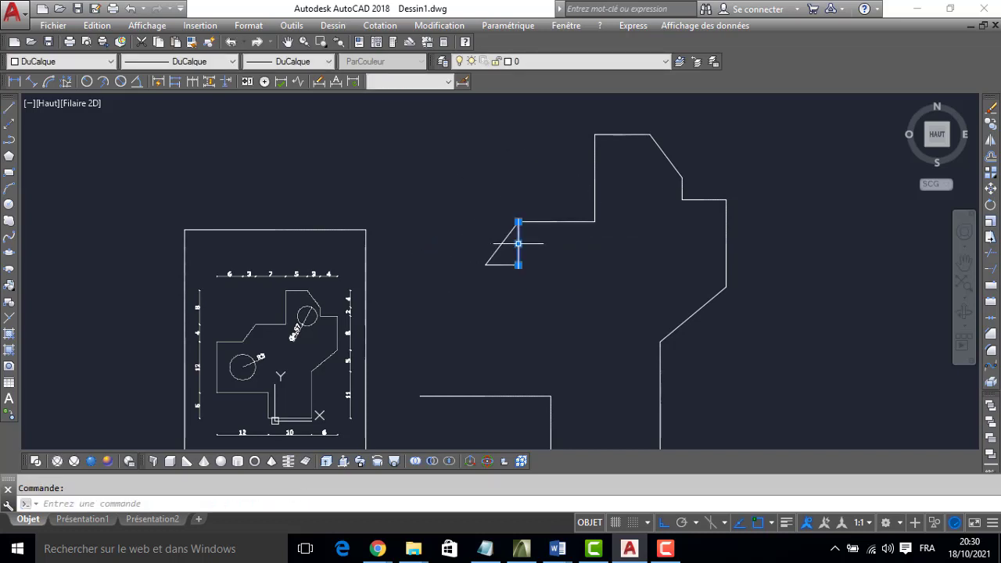
key("Delete")
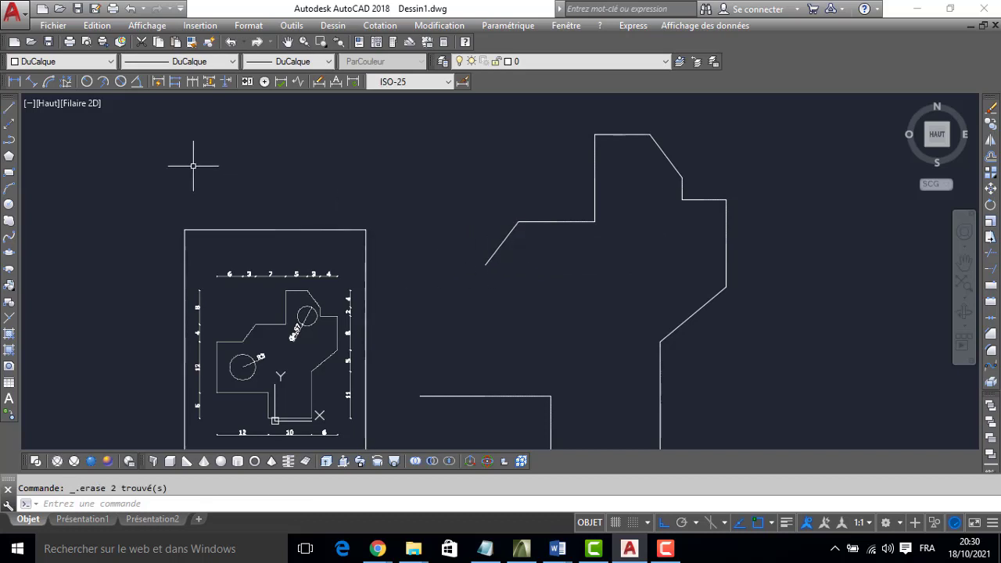
Close the outline from the left slanted edge with lines 6 units left and 12 units down to the starting point
left_click(10, 109)
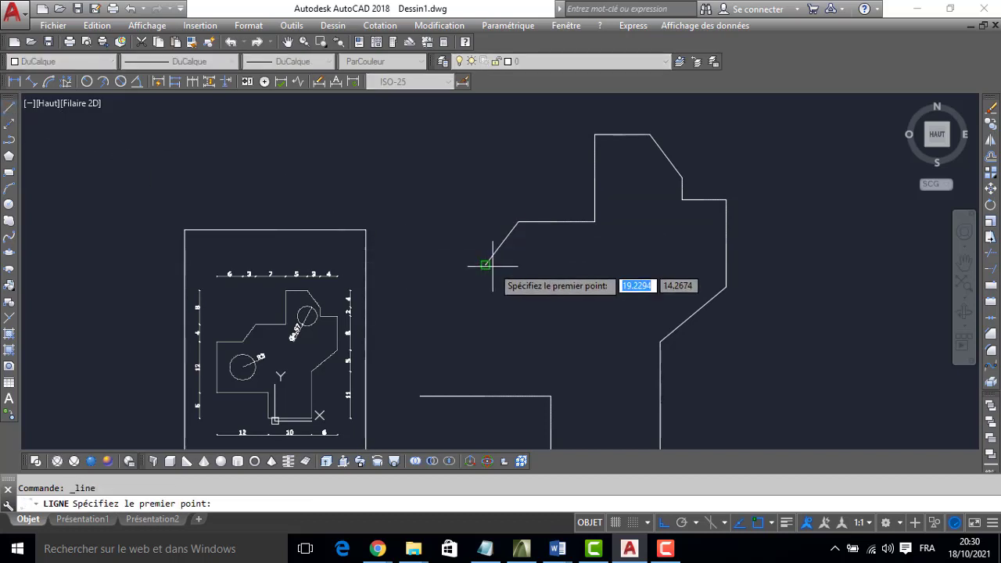
left_click(485, 264)
type("6")
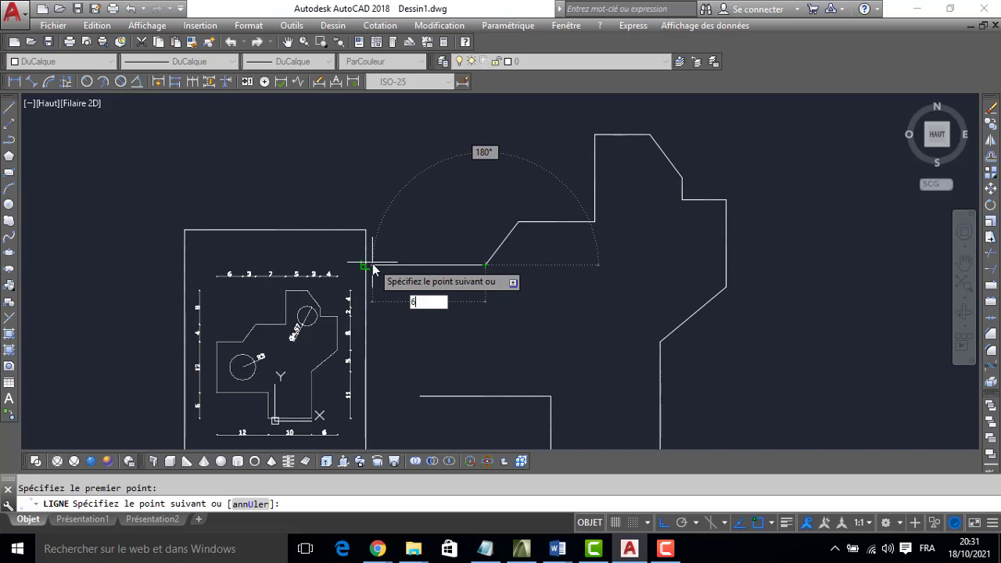
key("Return")
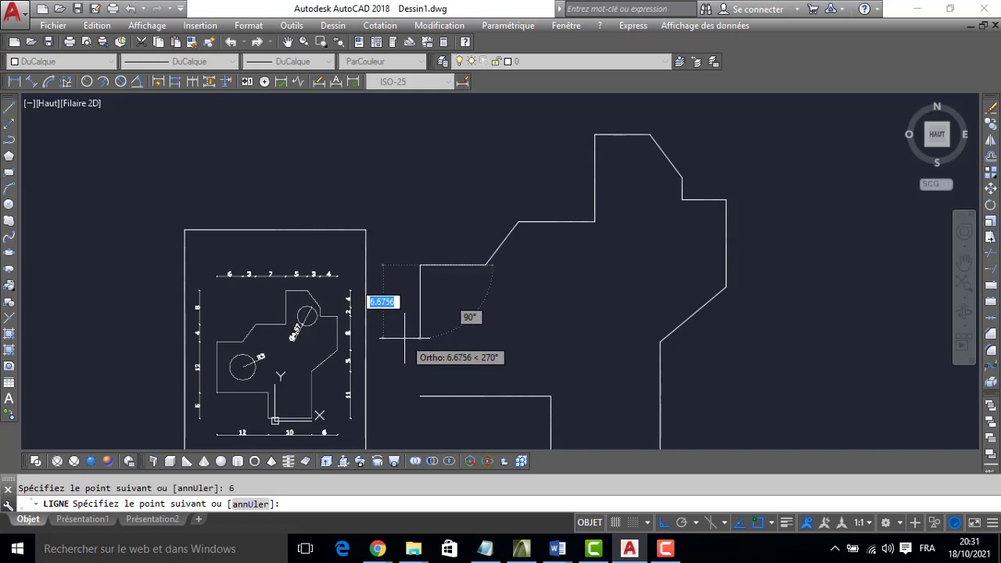
type("12")
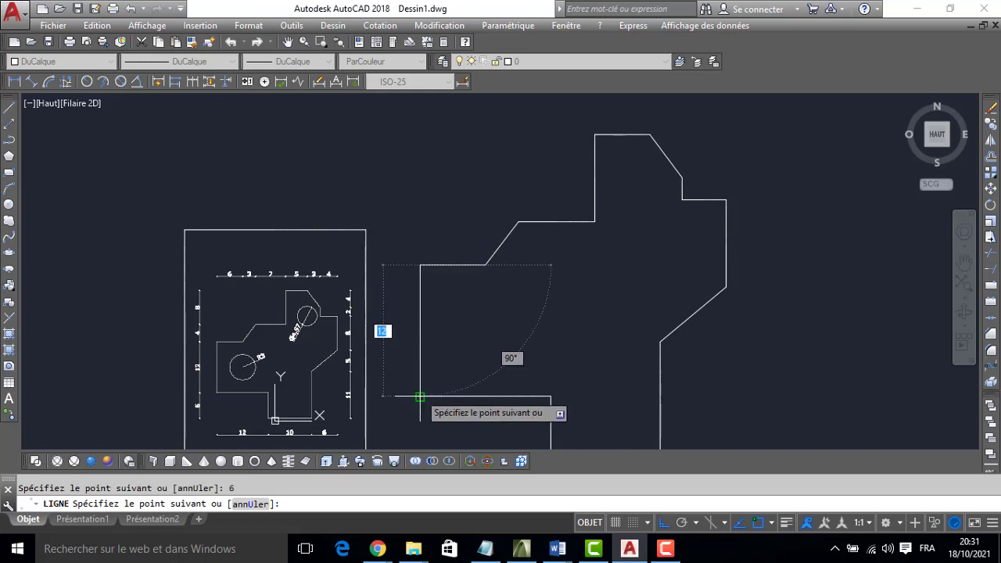
key("Return")
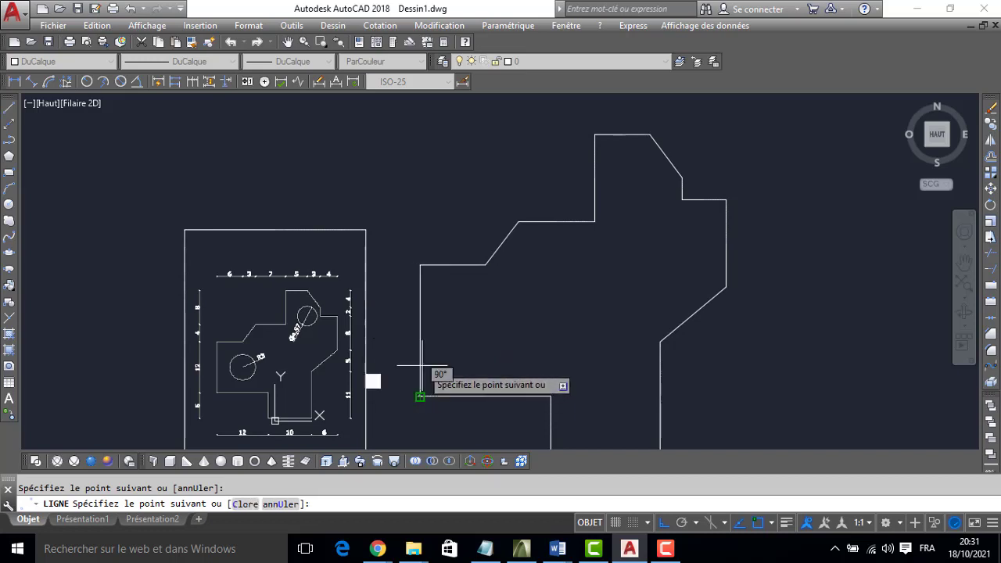
key("Escape")
scroll(543, 349, "down", 2)
middle_click_drag(699, 326, 476, 330)
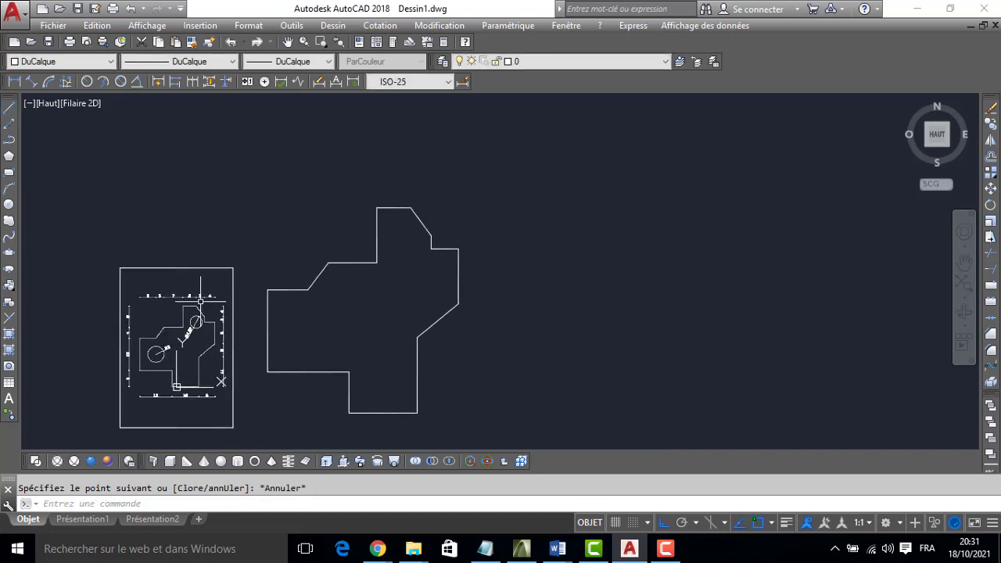
Delete the whole redrawn outline beside the reference plan
left_click(473, 190)
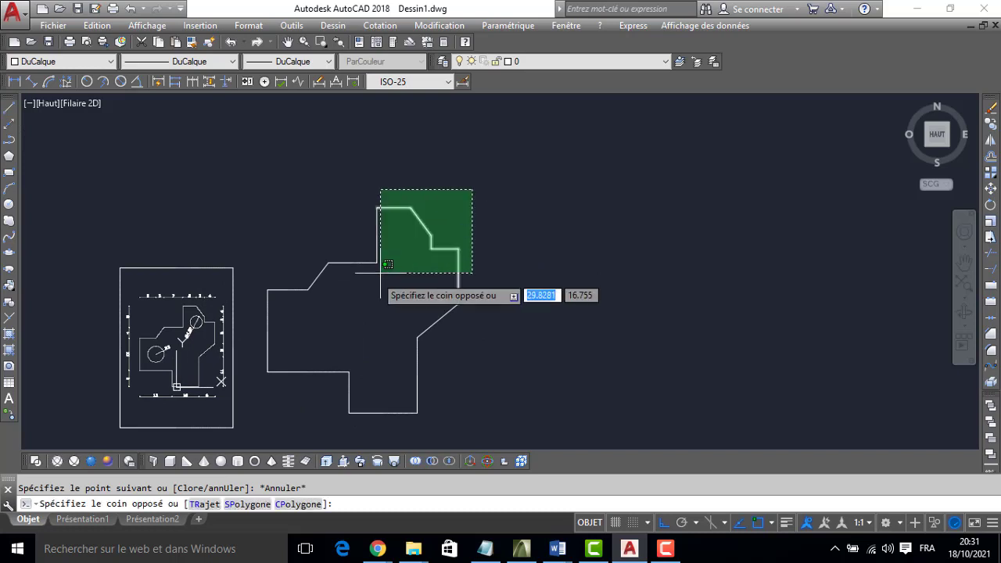
left_click(265, 413)
key("Delete")
Scale the framed reference plan by a factor of 2, using a base point inside the frame near its right edge
left_click(234, 266)
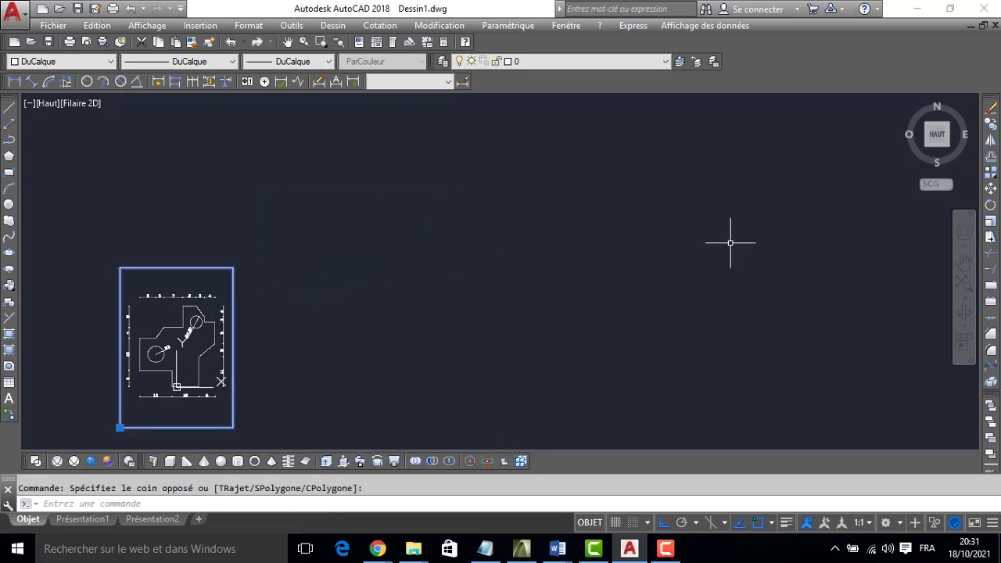
left_click(989, 225)
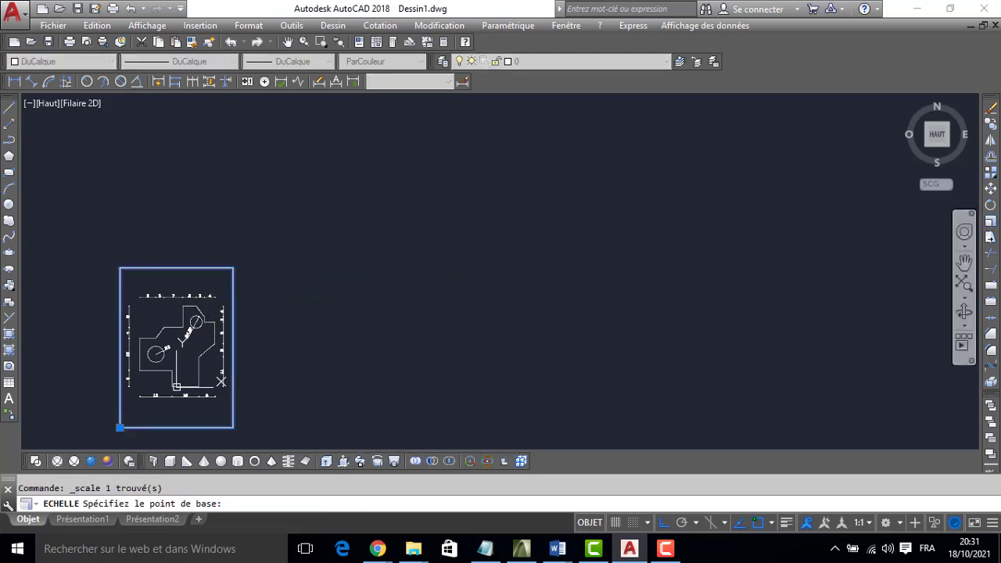
left_click(221, 316)
type("2")
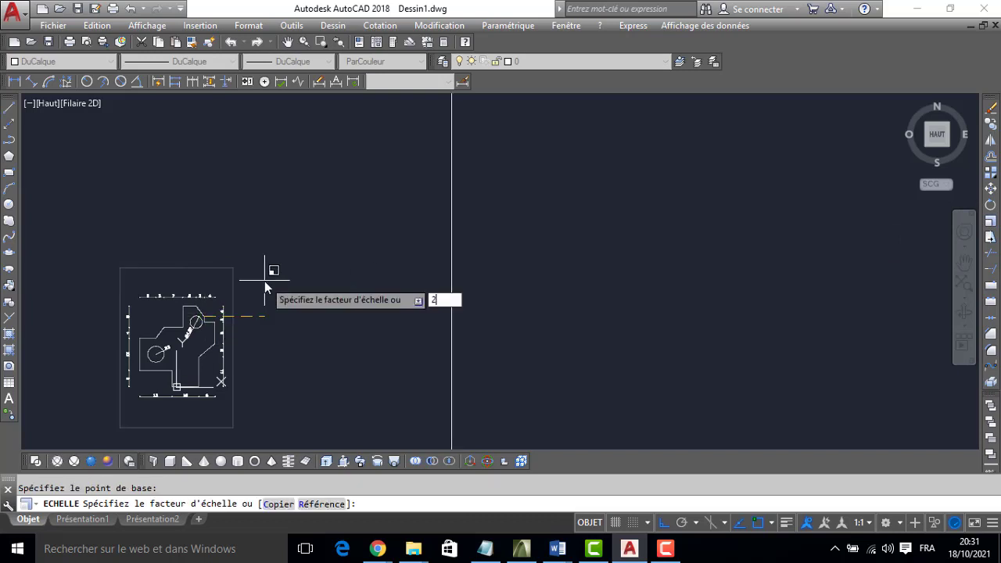
key("Return")
middle_click_drag(264, 275, 388, 172)
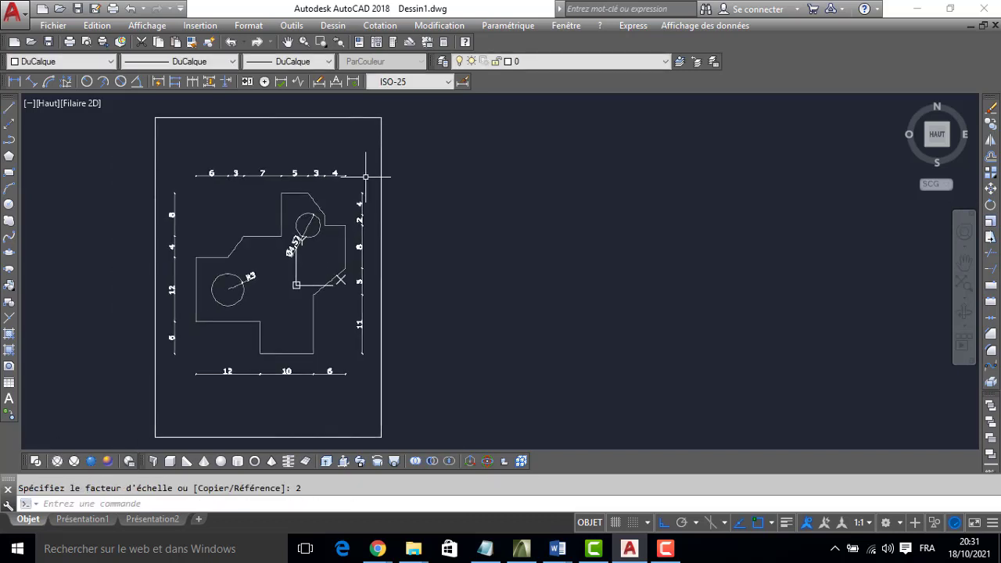
Start the outline beside the enlarged reference with connected lines 12 units right, 6 down, 10 right and 11 up
left_click(10, 108)
left_click(442, 325)
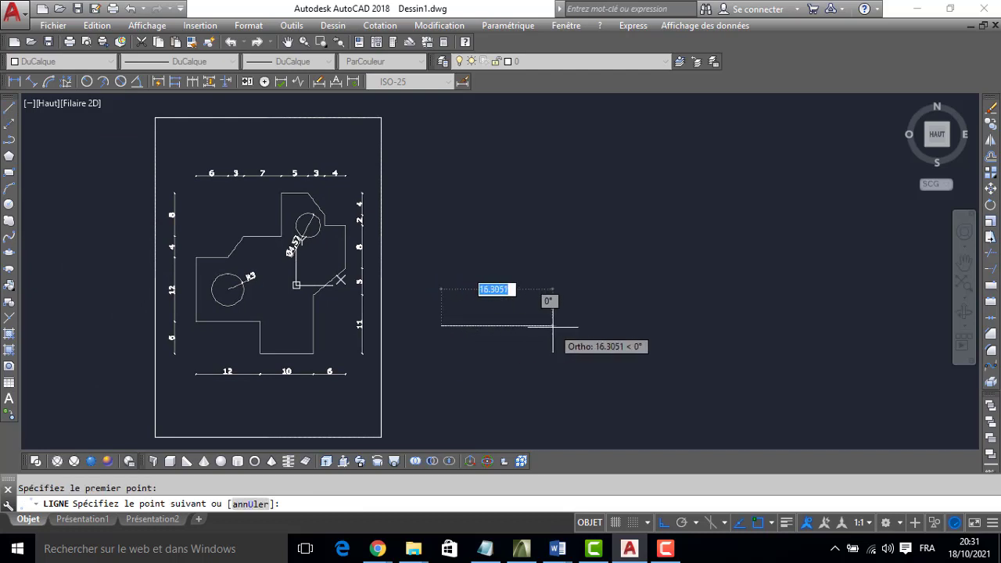
type("12")
key("Return")
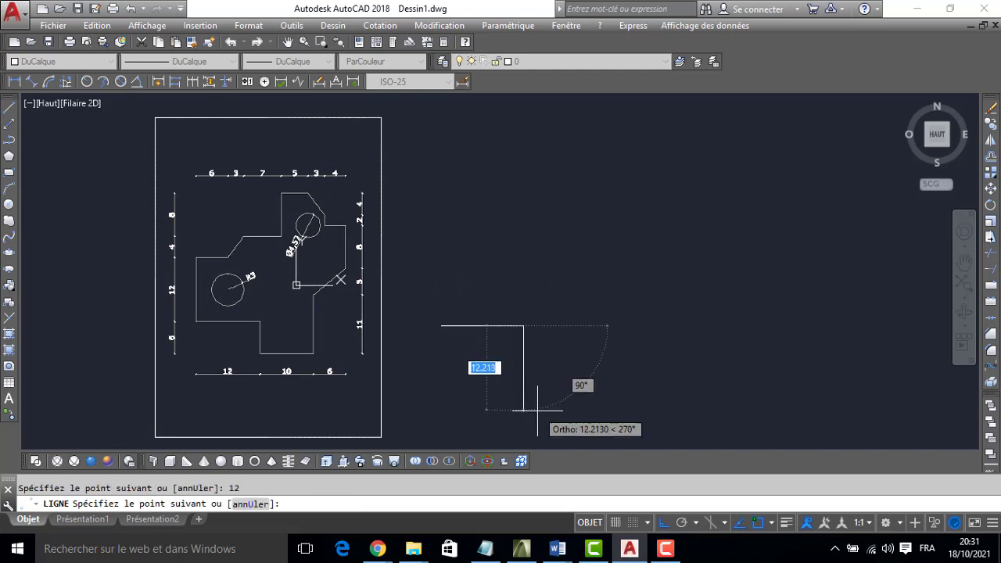
type("6")
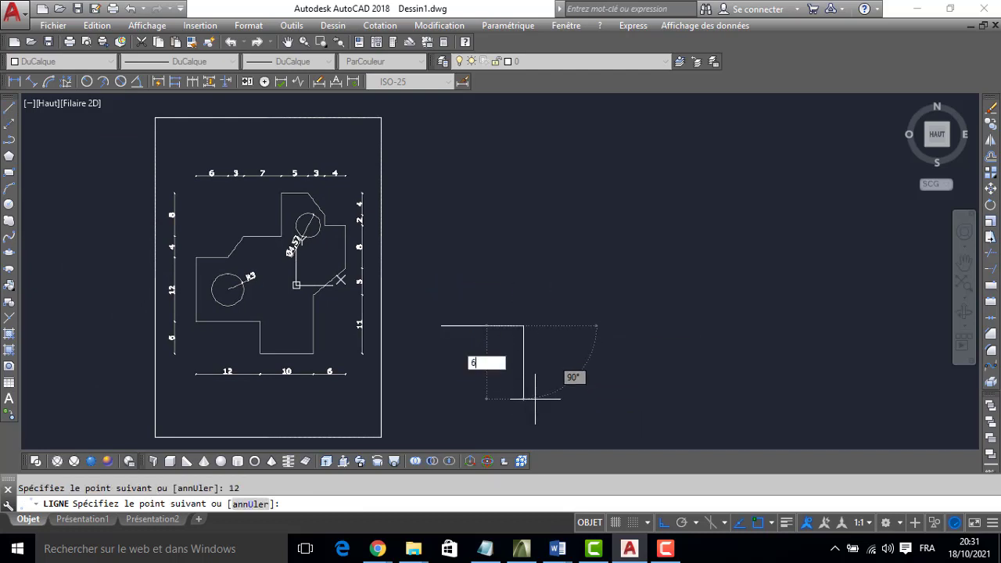
key("Return")
type("10")
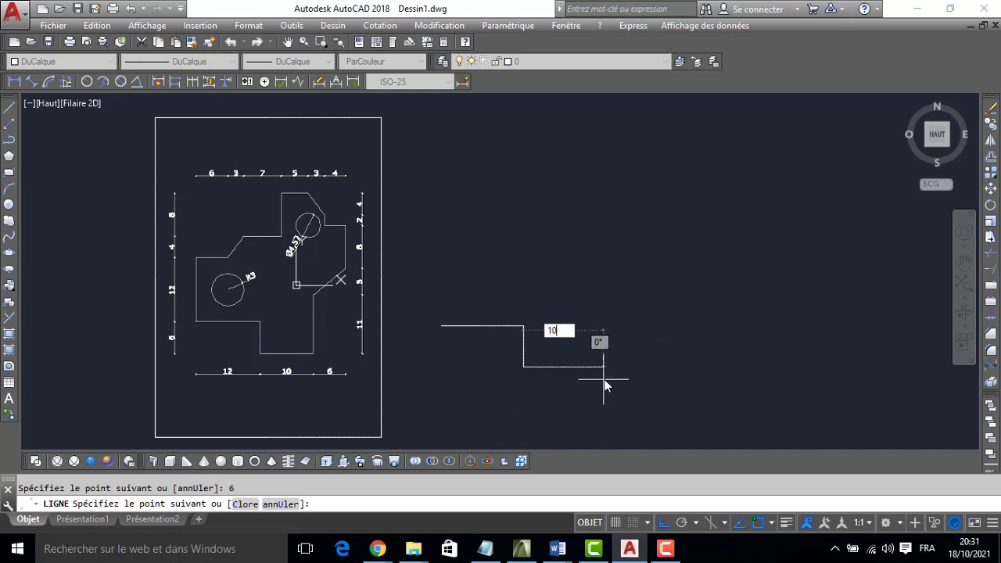
key("Return")
type("11")
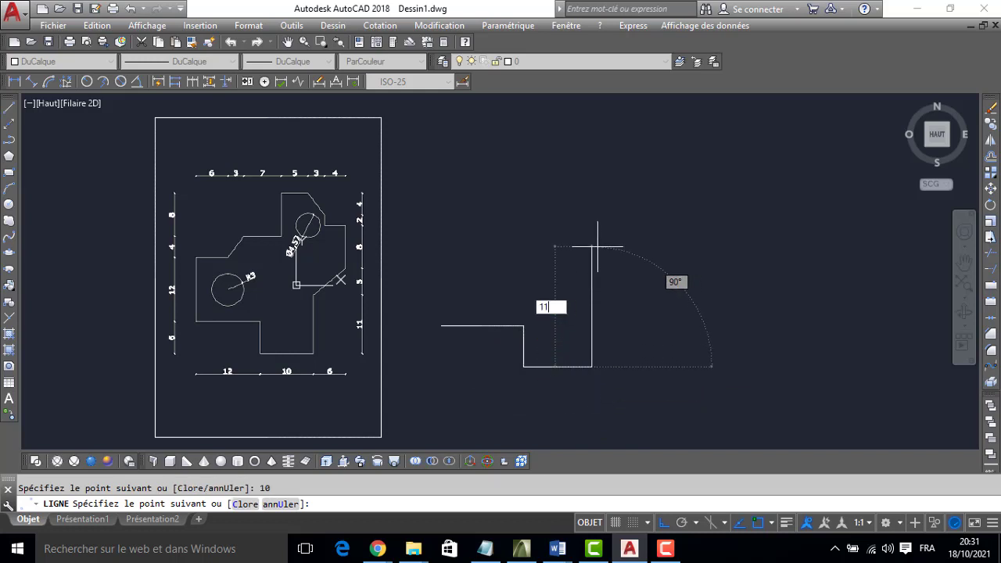
key("Return")
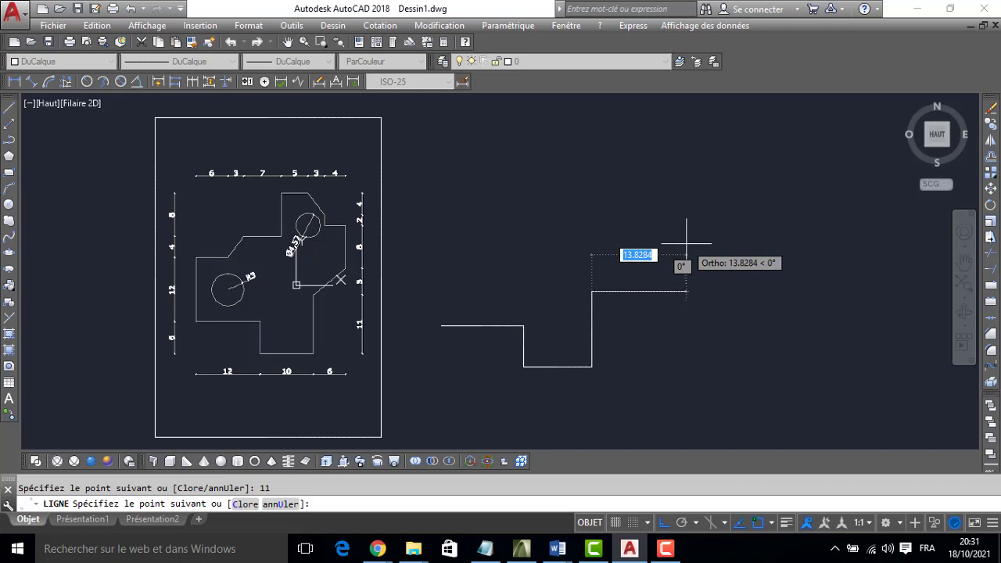
Build the lower-right slanted edge from guide lines 6 units right and 5 units up, joined by a diagonal, and delete both guides
type("6")
key("Return")
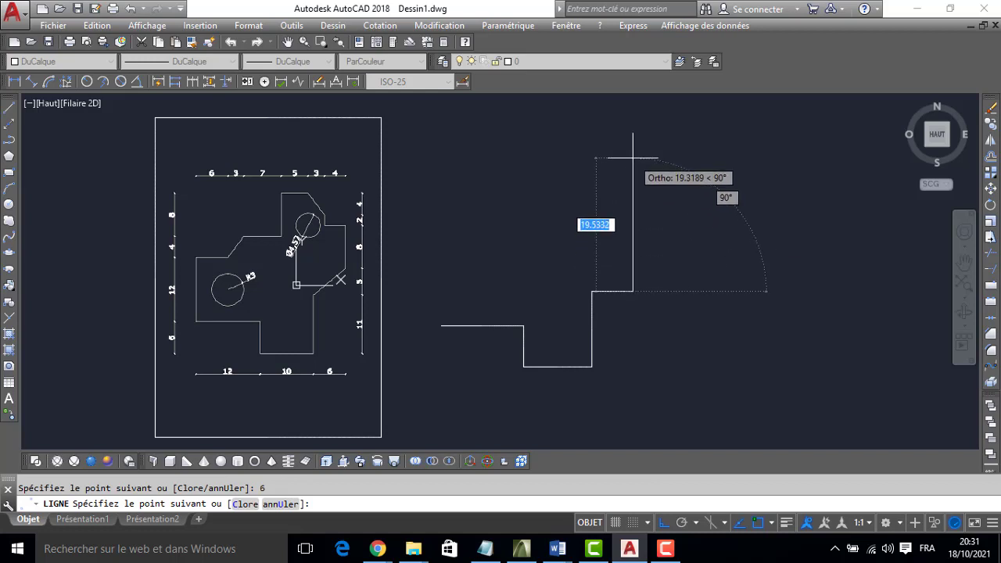
type("5")
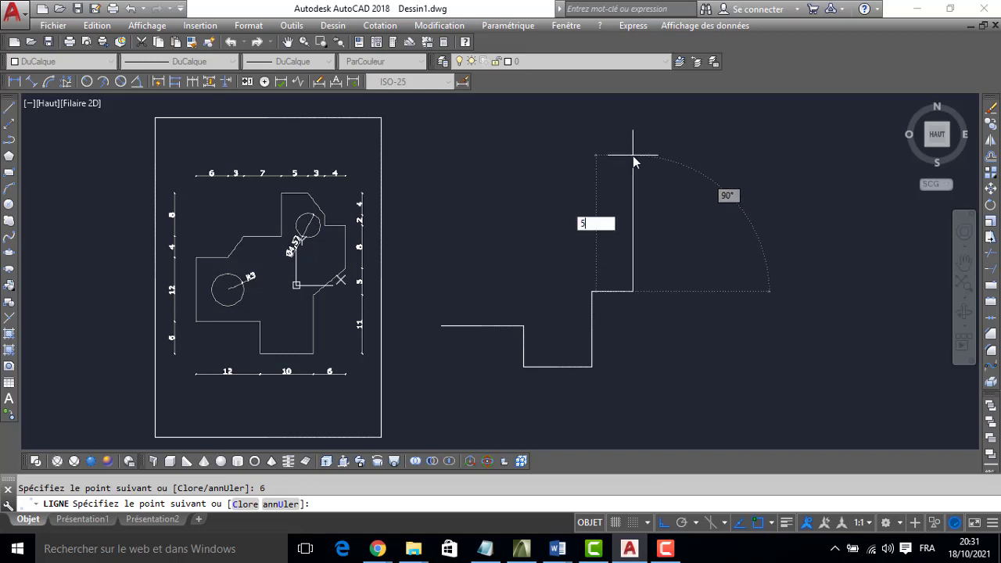
key("Return")
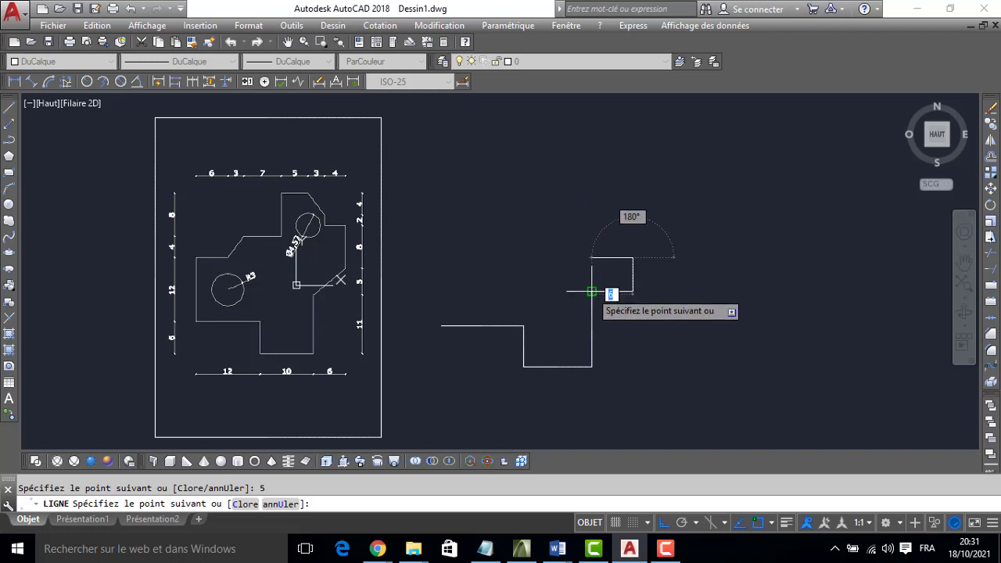
left_click(593, 292)
key("Escape")
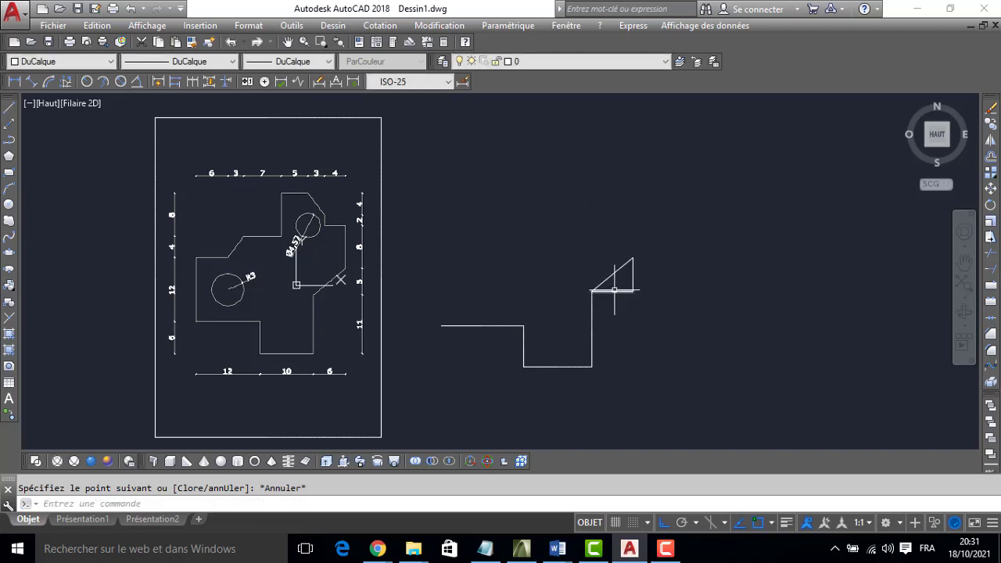
left_click(614, 291)
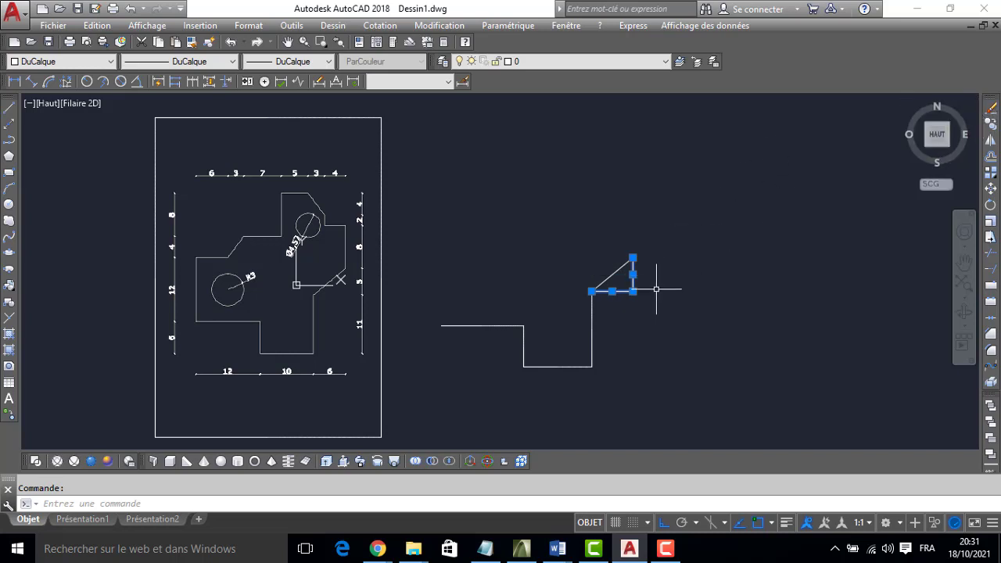
key("Delete")
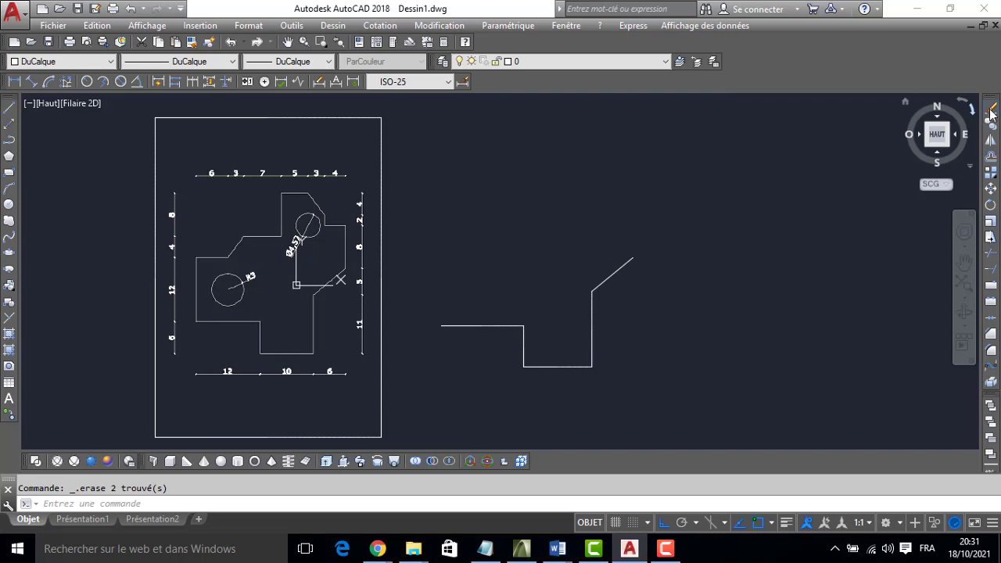
Continue the outline from the lower-right slanted edge's upper end with lines 8 units up, 4 left and 2 up
left_click(9, 108)
left_click(632, 258)
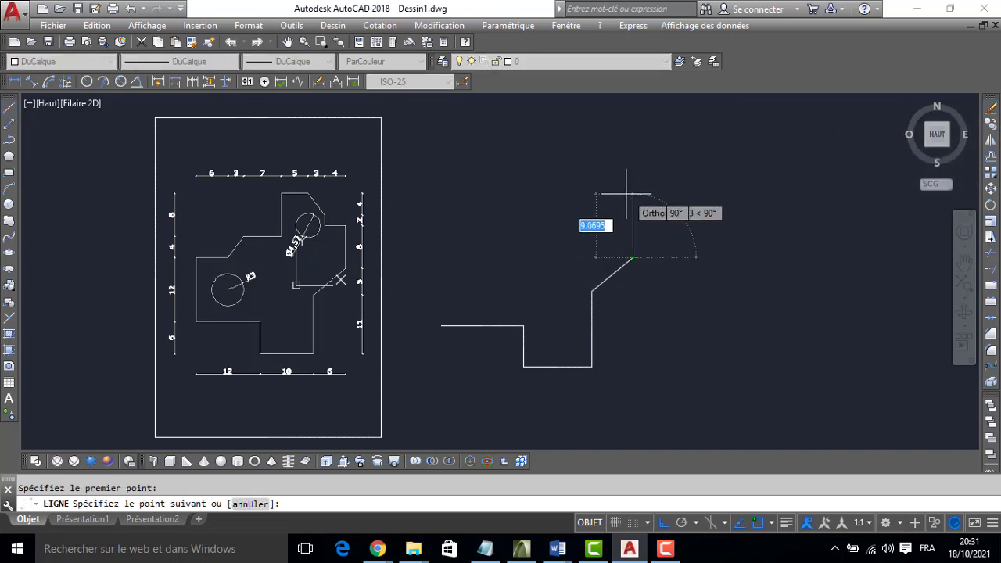
type("8")
key("Return")
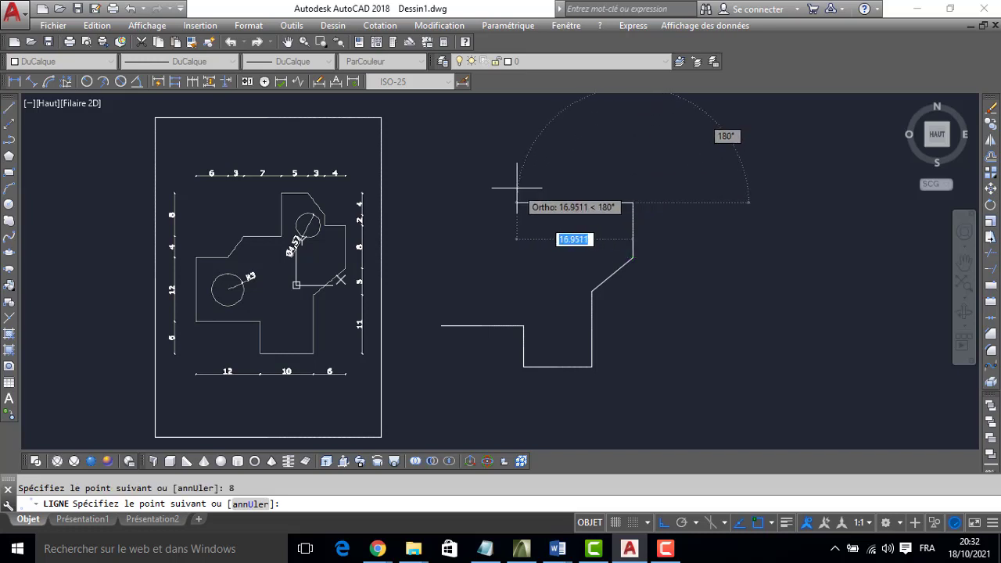
type("4")
key("Return")
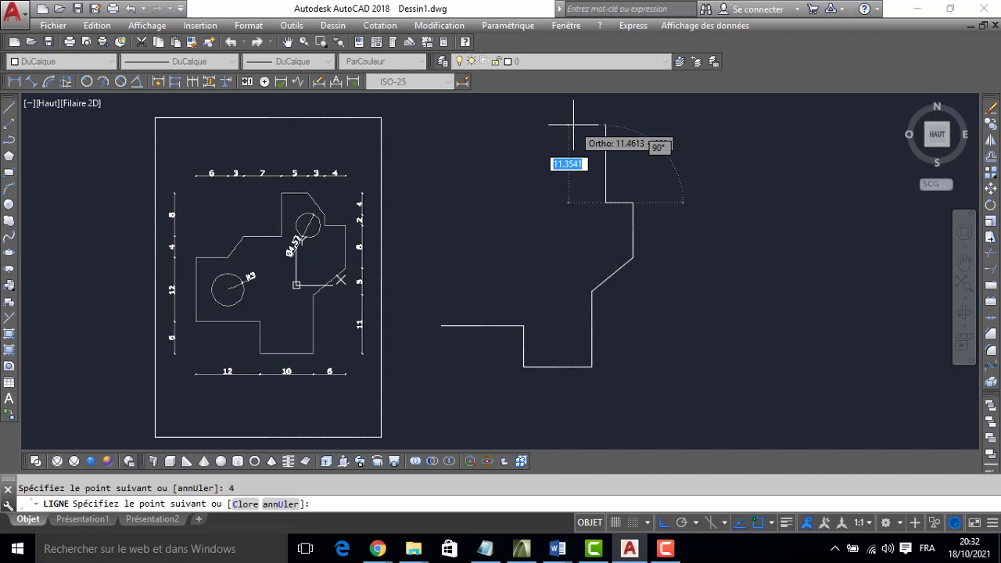
type("2")
key("Return")
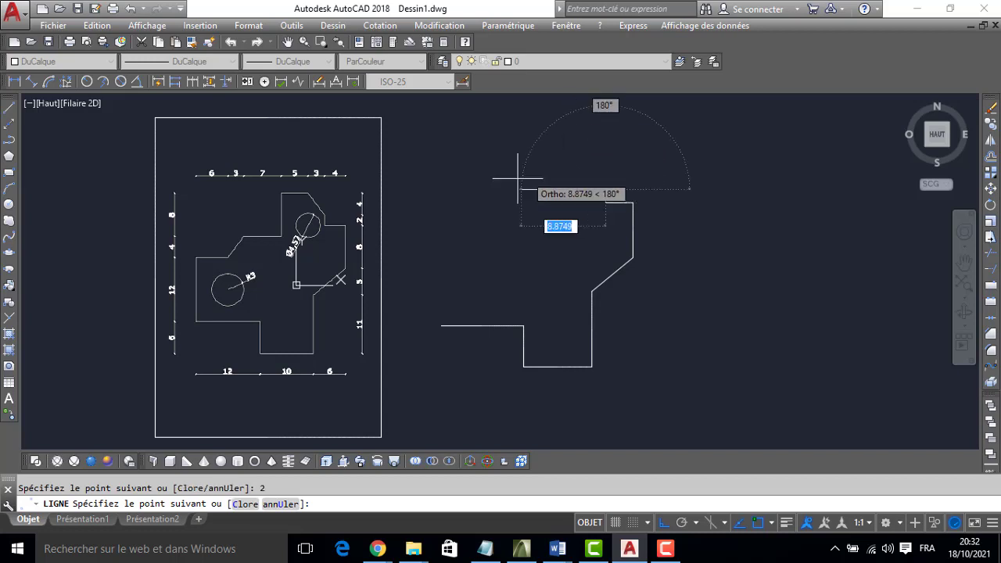
Build the upper-right slanted edge from guide lines 3 units left and 4 units up, joined by a diagonal, and delete both guides
type("3")
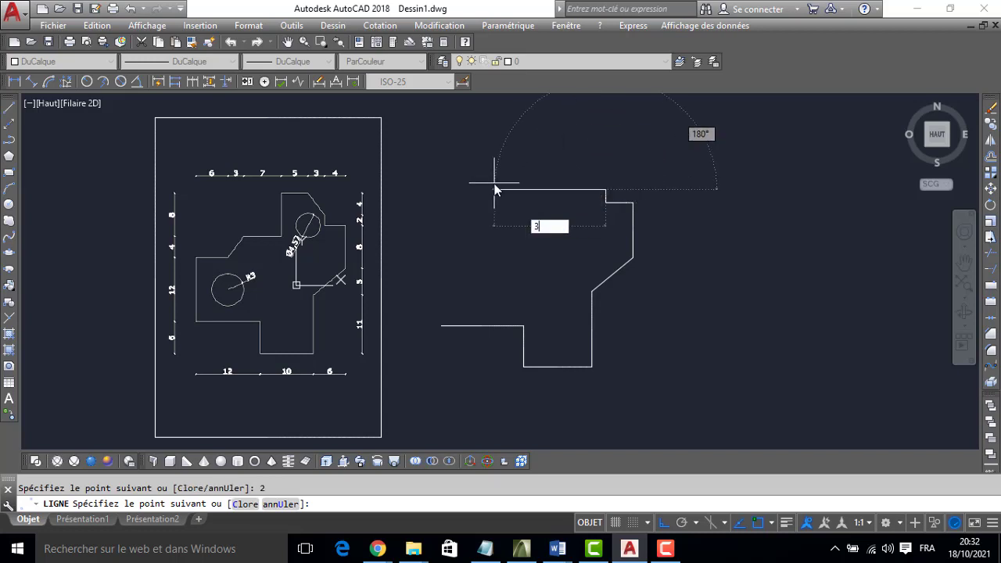
key("Return")
type("4")
key("Return")
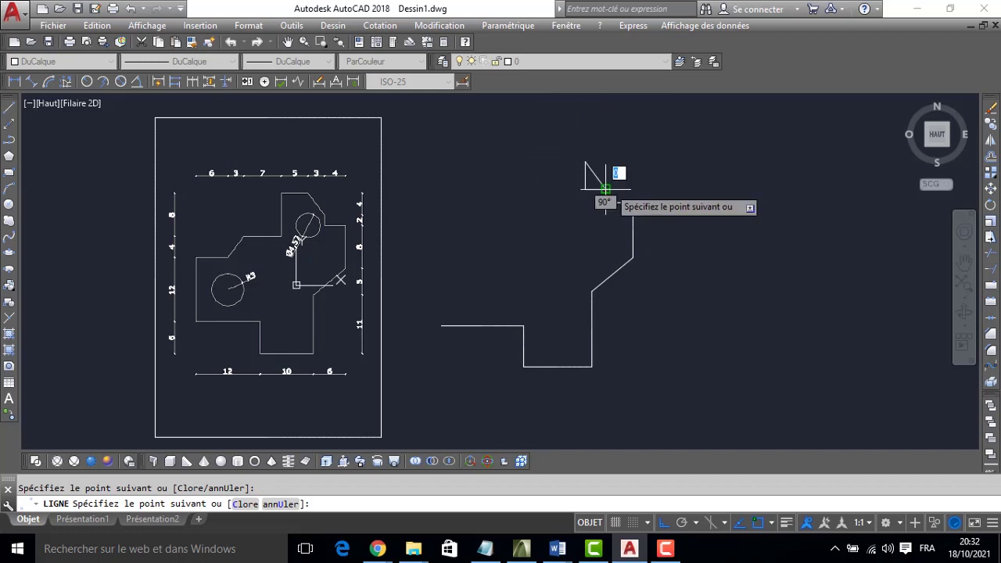
key("Escape")
left_click(587, 186)
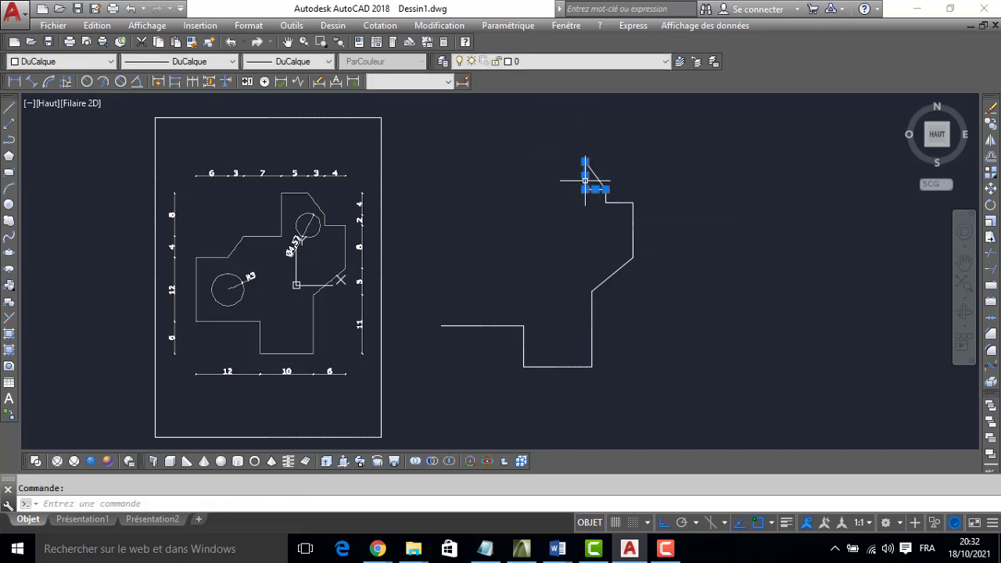
key("Delete")
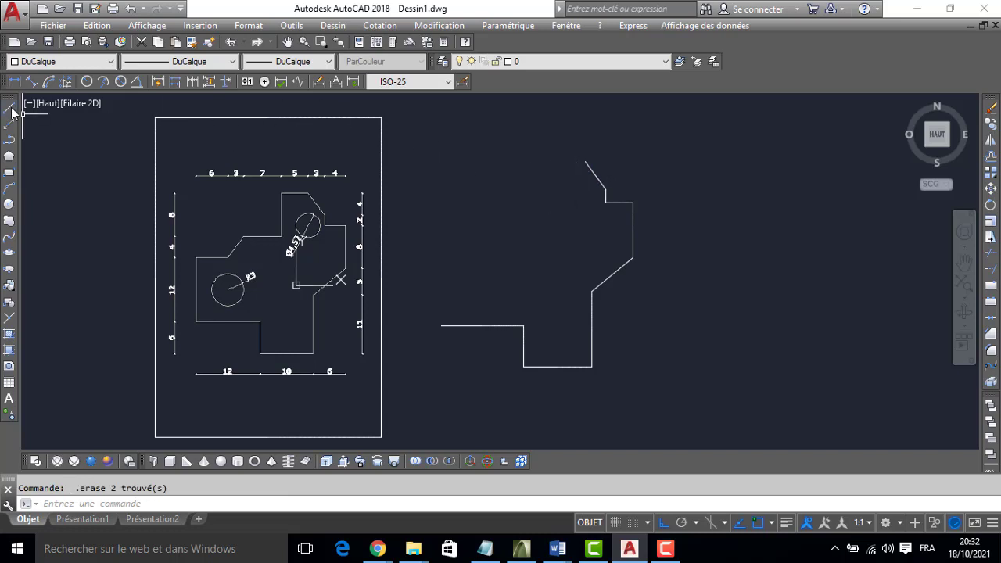
Continue the outline from the upper-right slanted edge's top end with lines 5 units left, 8 down and 7 left
left_click(11, 109)
left_click(585, 162)
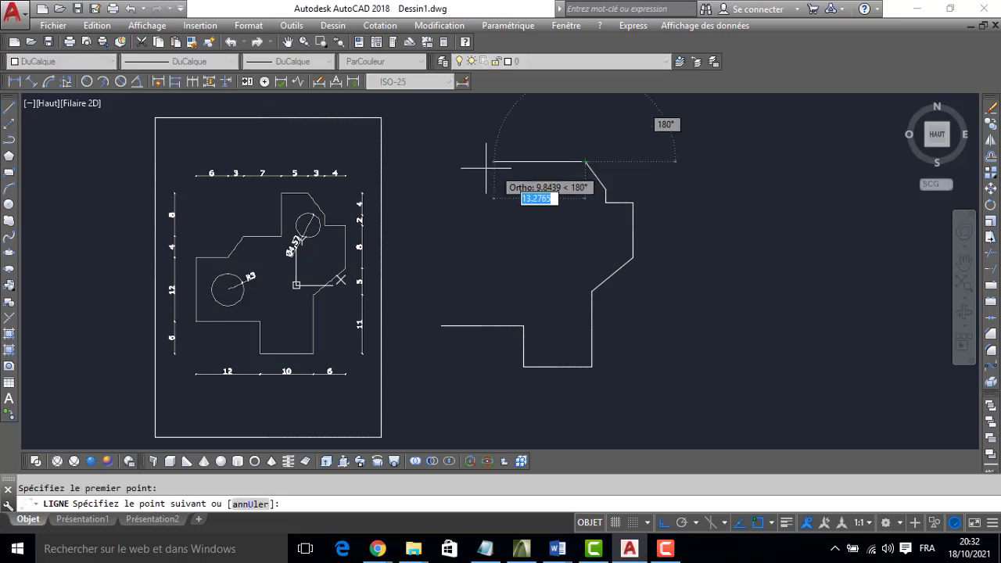
type("5")
key("Return")
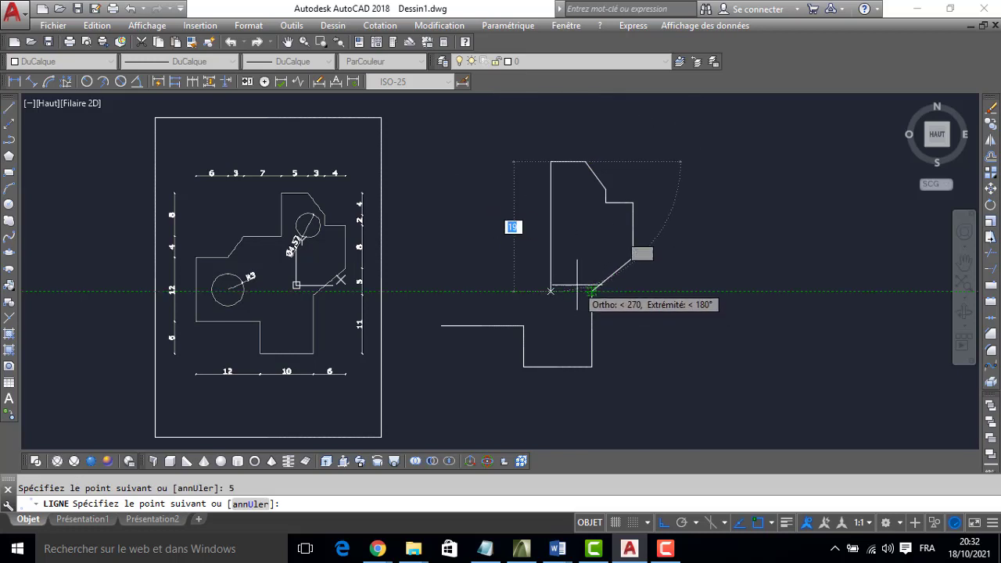
type("8")
key("Return")
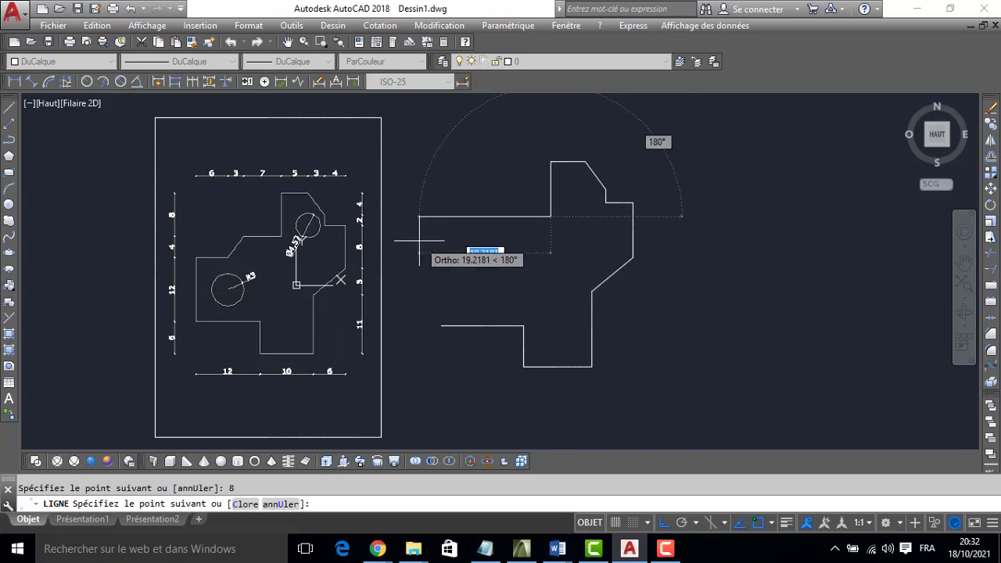
type("7")
key("Return")
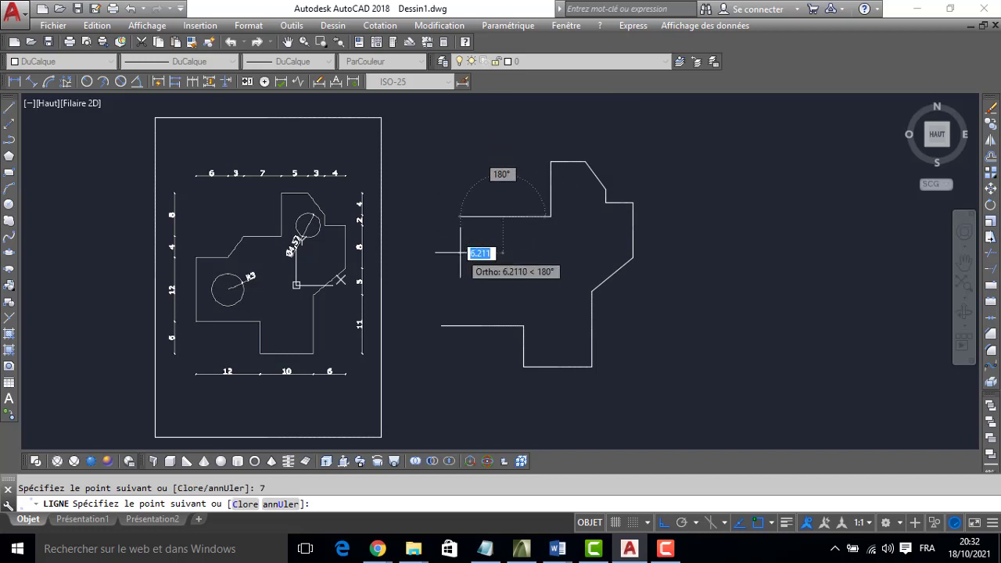
Build the outline's left slanted edge from guide lines 4 units down and 3 units left, joined by a diagonal, and delete both guides
type("4")
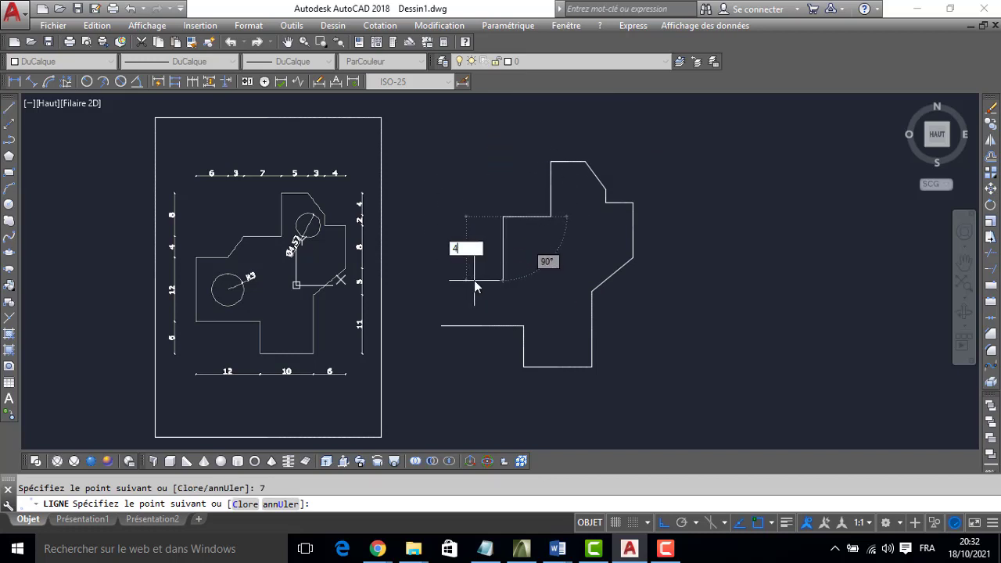
key("Return")
type("3")
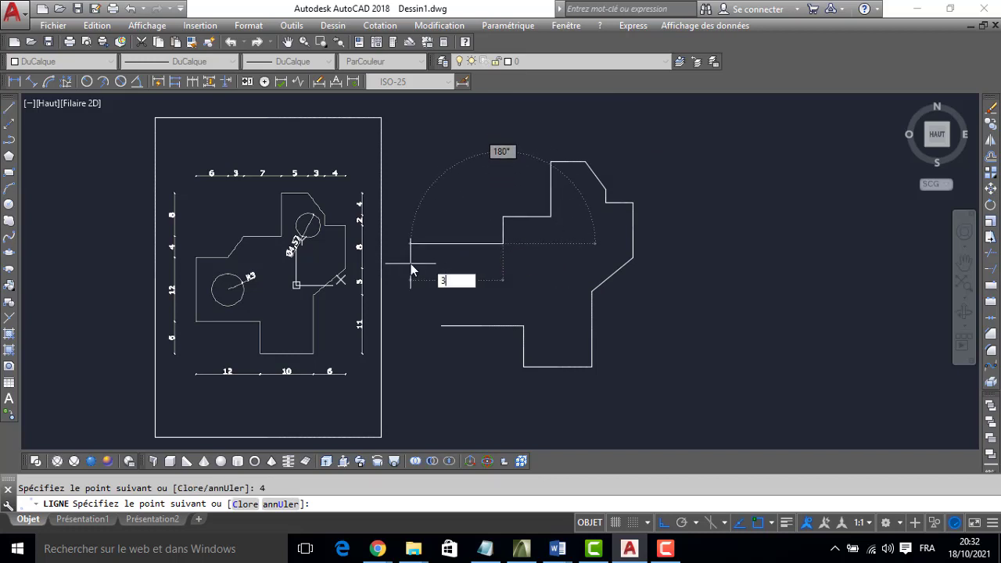
key("Return")
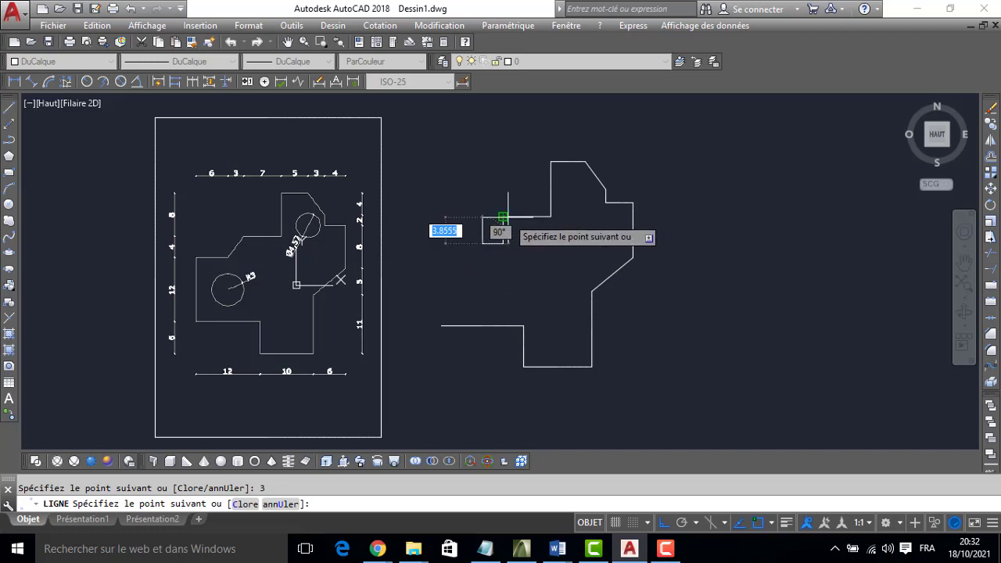
key("Escape")
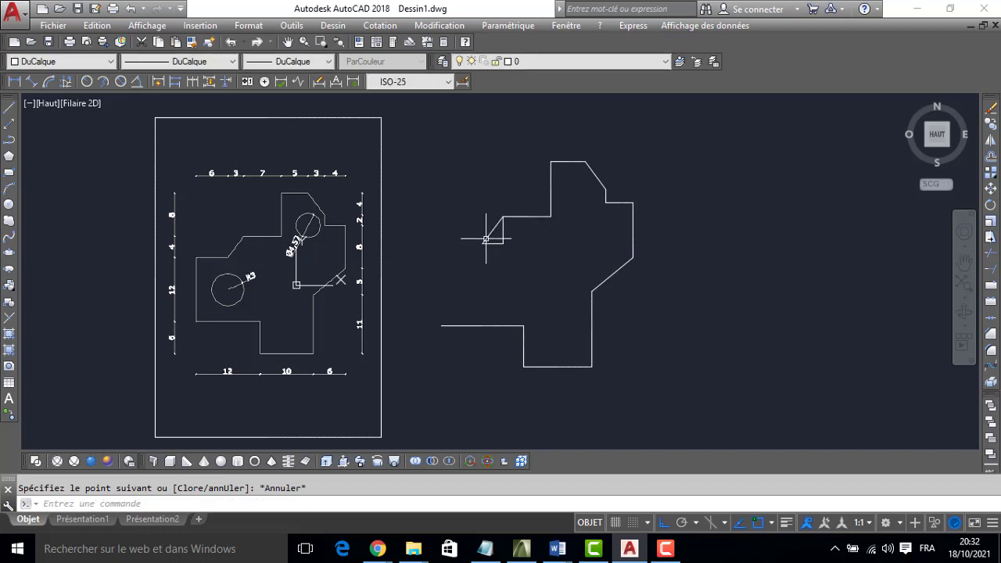
left_click(504, 238)
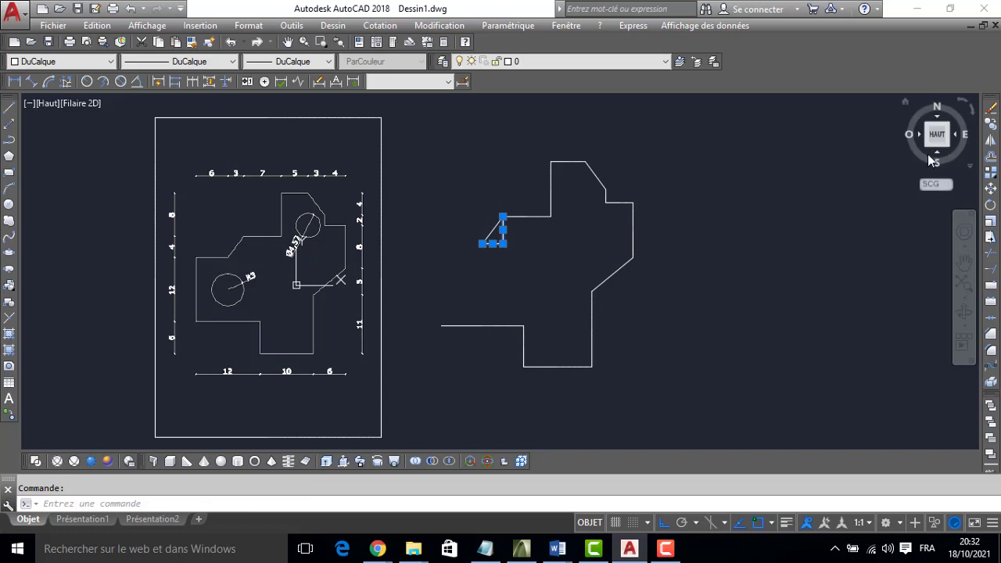
left_click(991, 110)
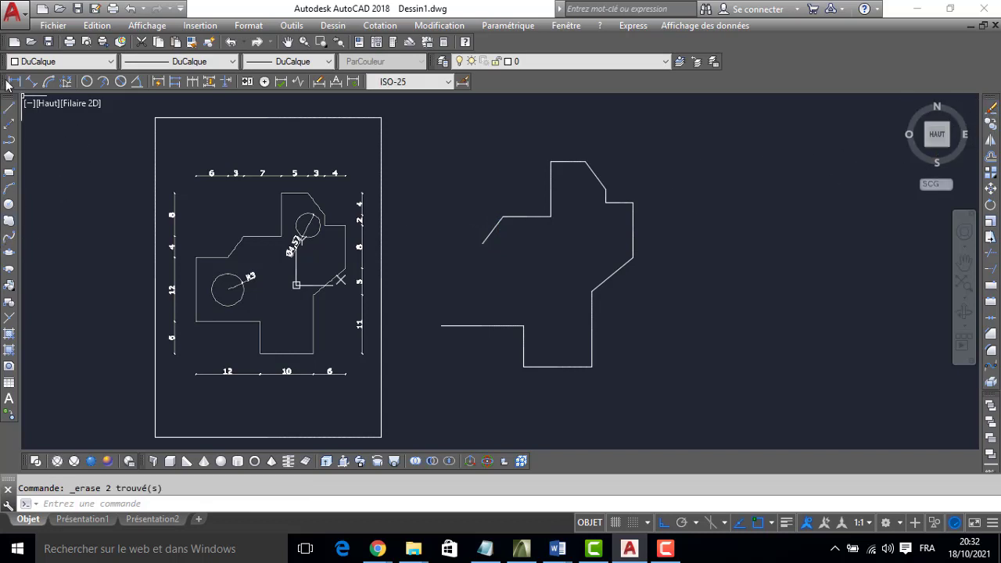
Close the outline from the left slanted edge's lower end with a line 6 units left and one down to the starting point
left_click(9, 109)
left_click(483, 243)
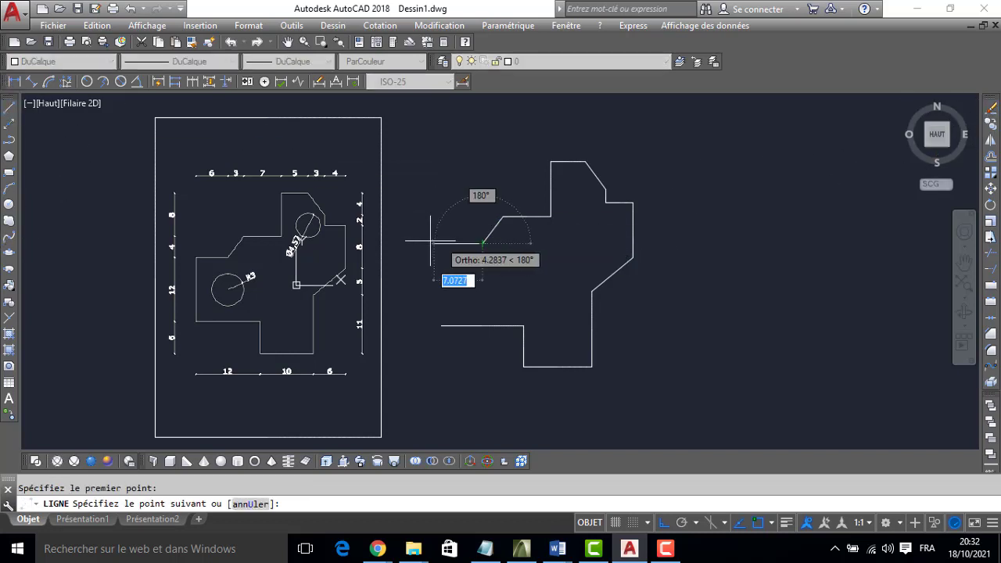
type("6")
key("Return")
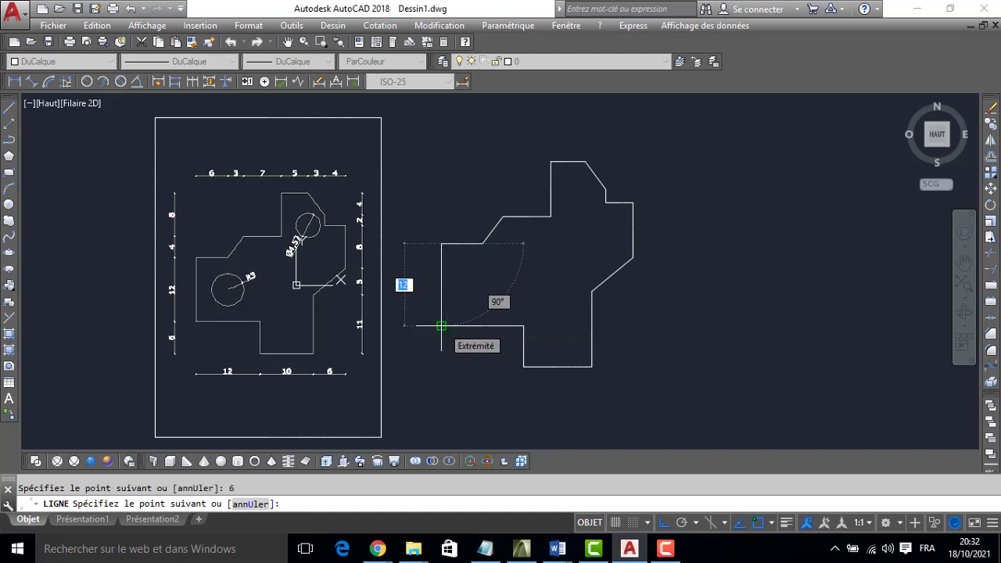
left_click(442, 325)
key("Escape")
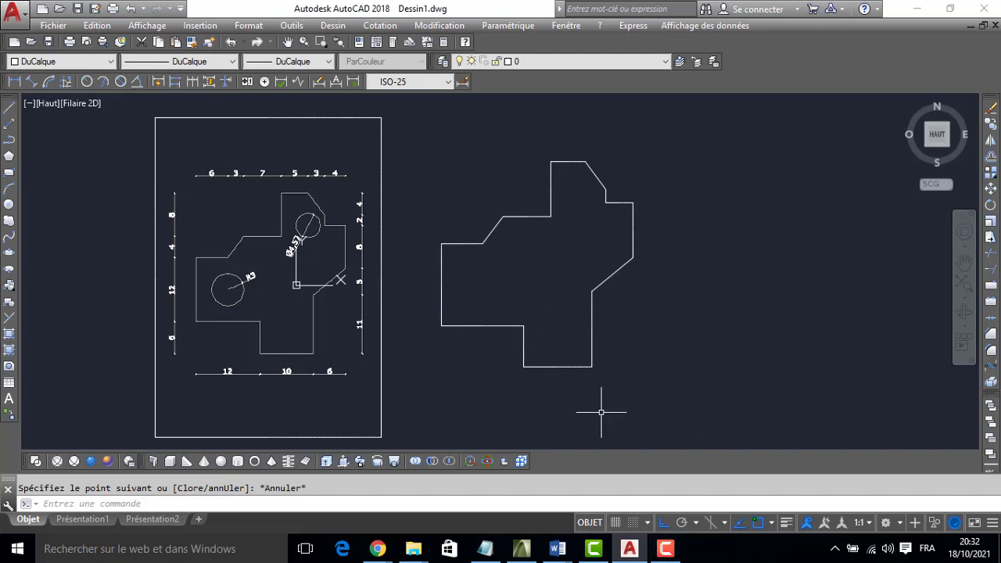
middle_click_drag(489, 384, 498, 382)
left_click(665, 549)
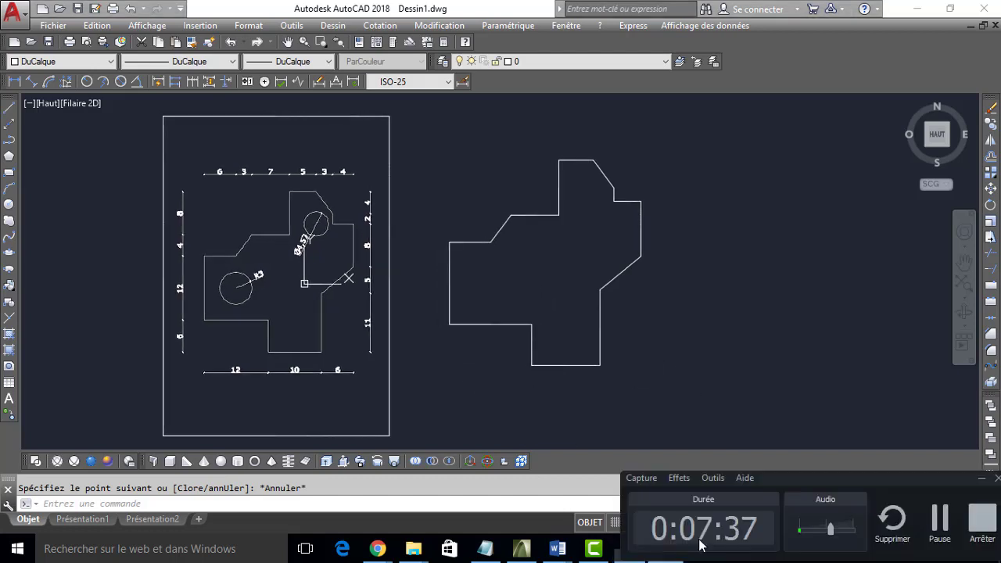
left_click(950, 516)
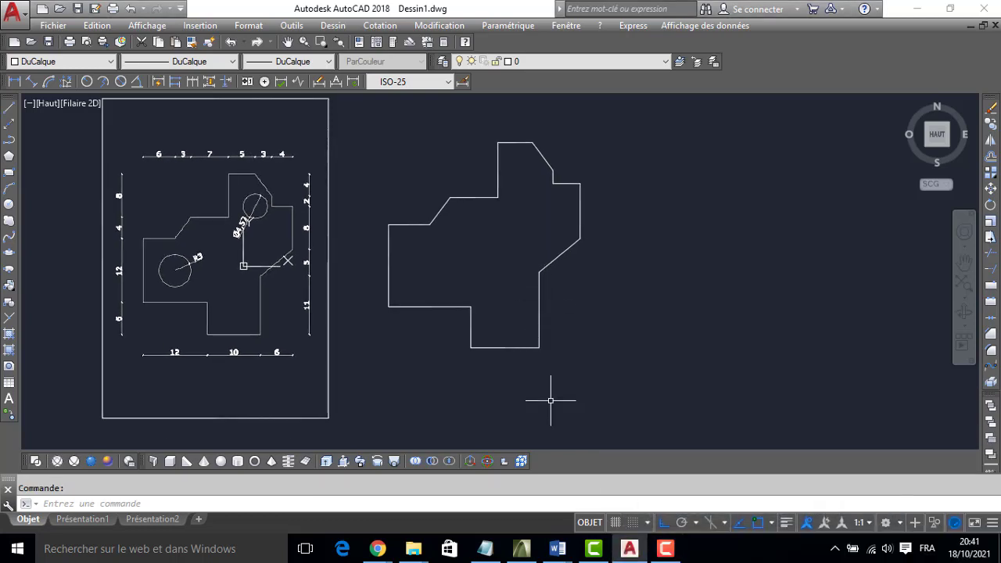
Delete the entire redrawn outline beside the dimensioned reference plan
key("XF86AudioMute")
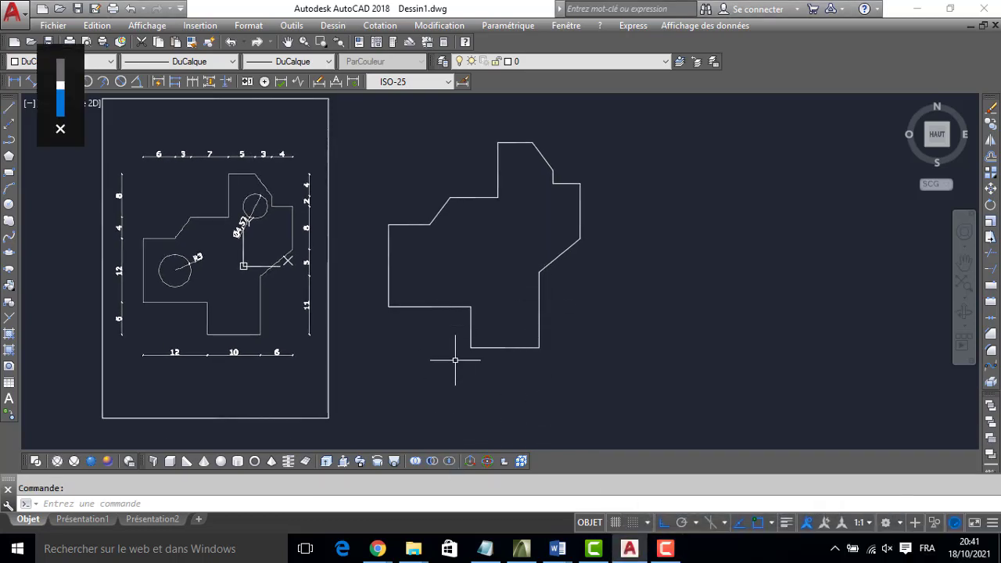
left_click(455, 360)
middle_click_drag(413, 346, 424, 367)
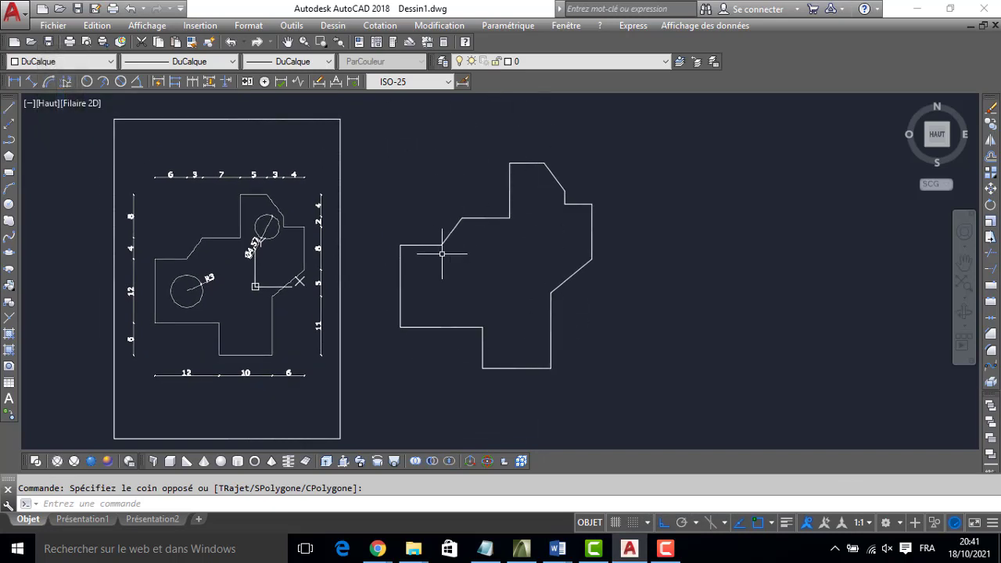
left_click(598, 155)
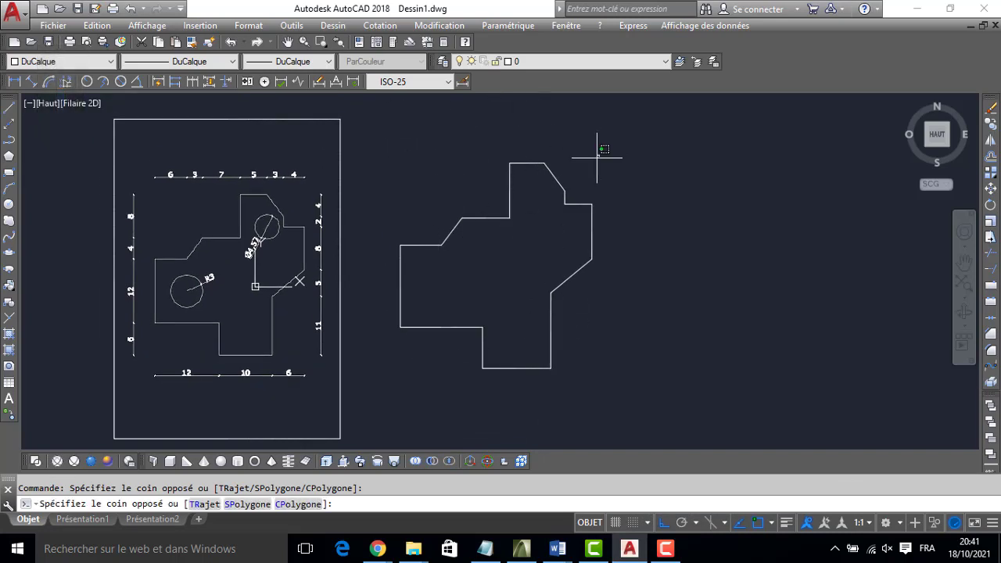
left_click(391, 379)
key("Delete")
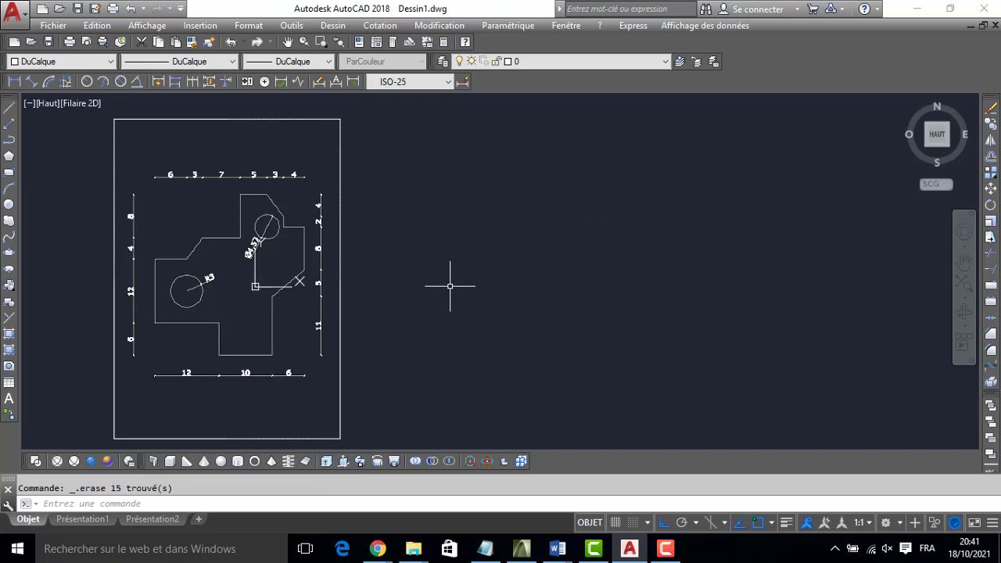
Start the outline again beside the reference with lines 12 units right, 6 down, 10 right and 11 up
left_click(10, 112)
left_click(399, 325)
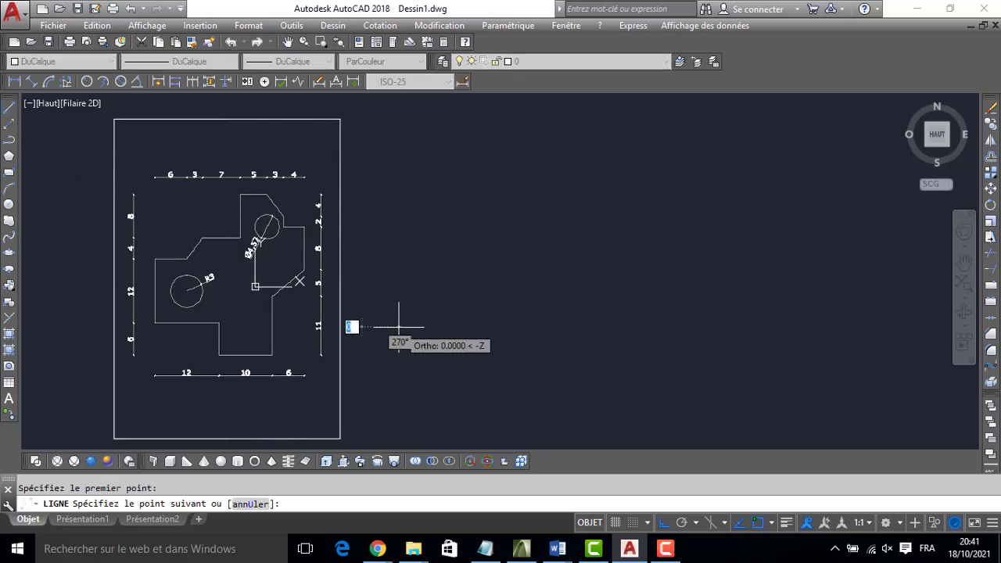
type("12")
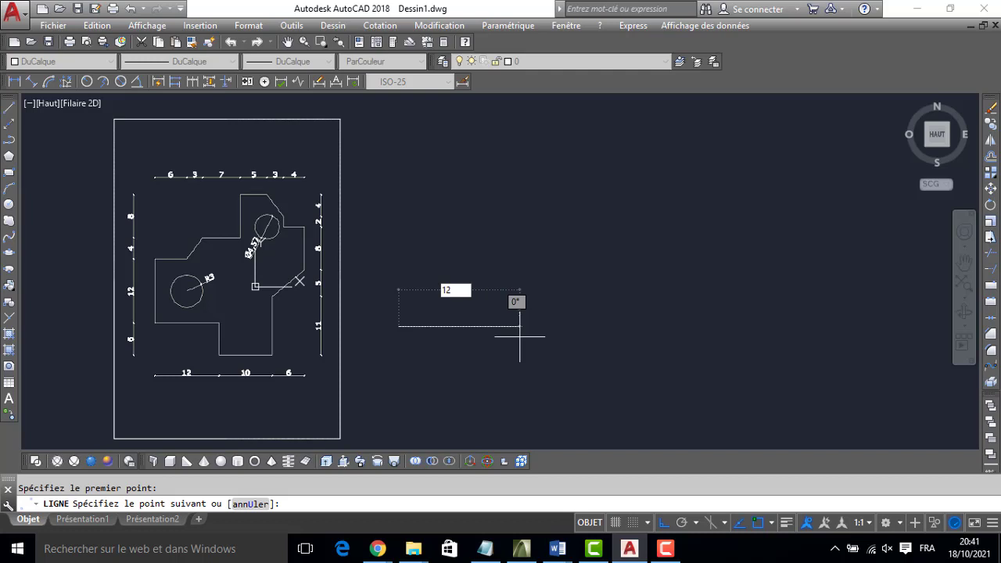
key("Return")
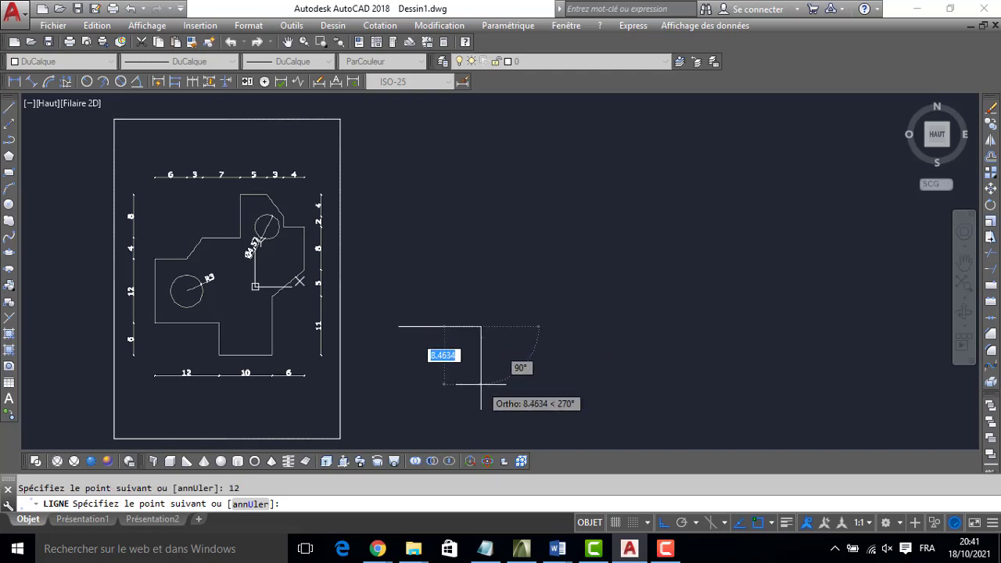
type("6")
key("Return")
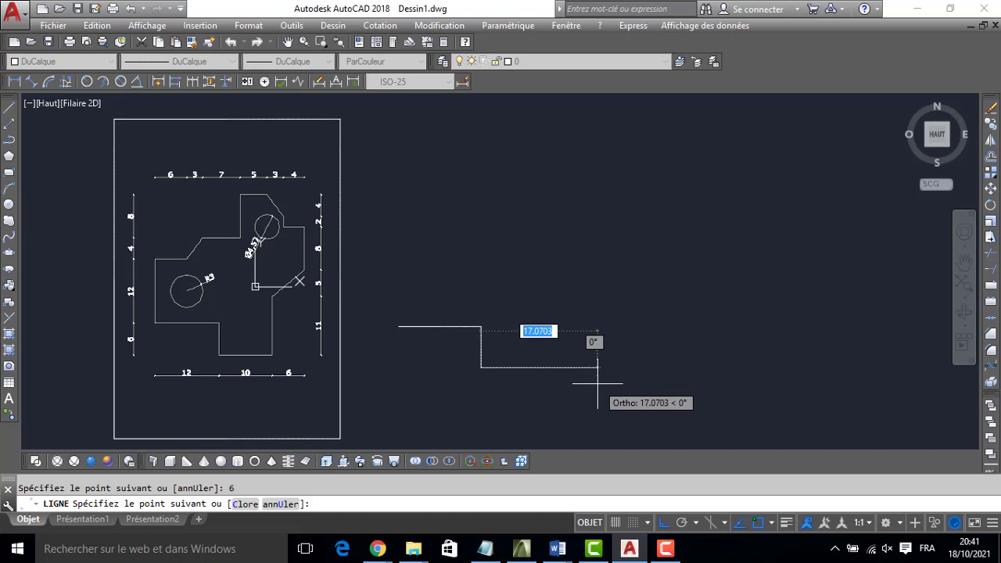
type("10")
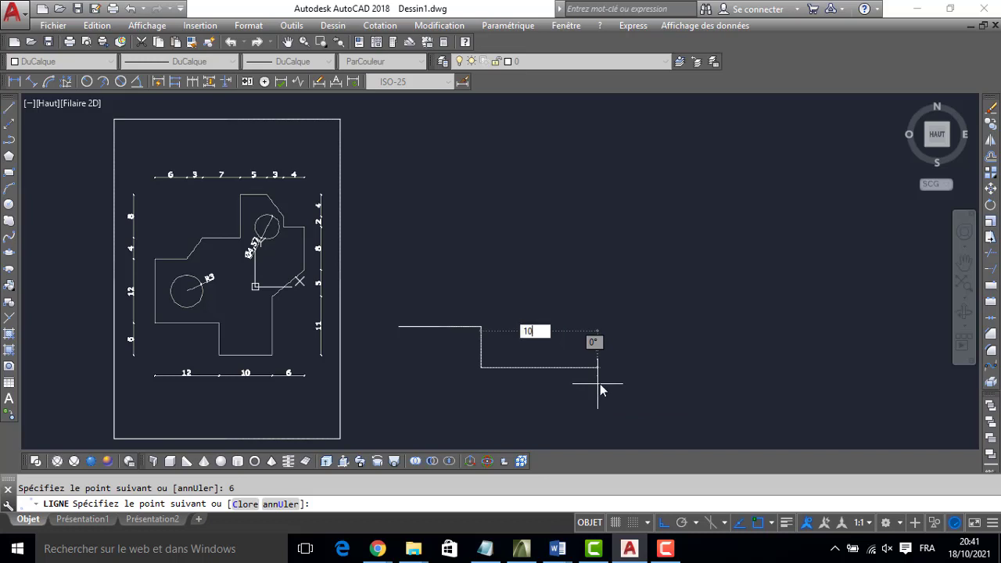
key("Return")
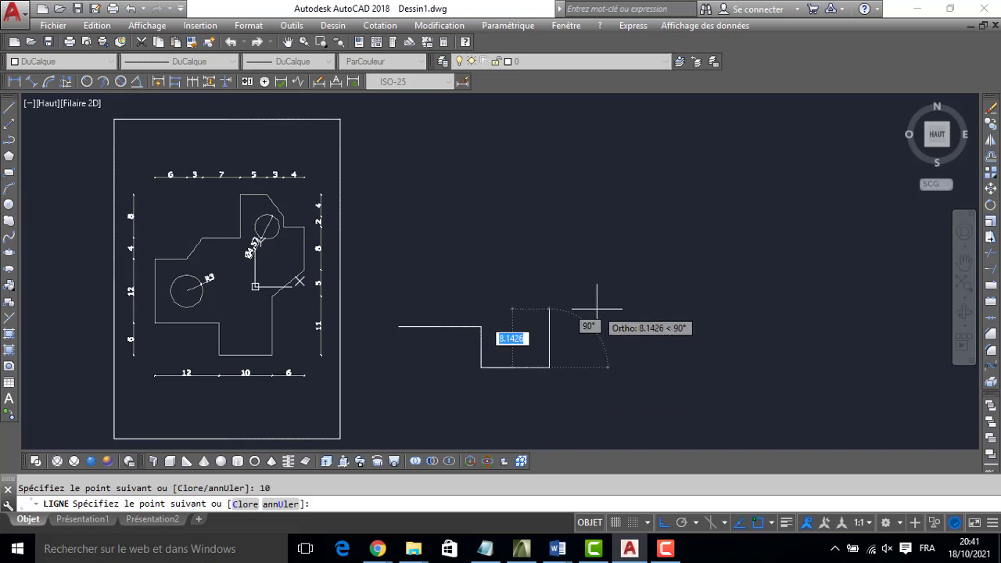
type("1")
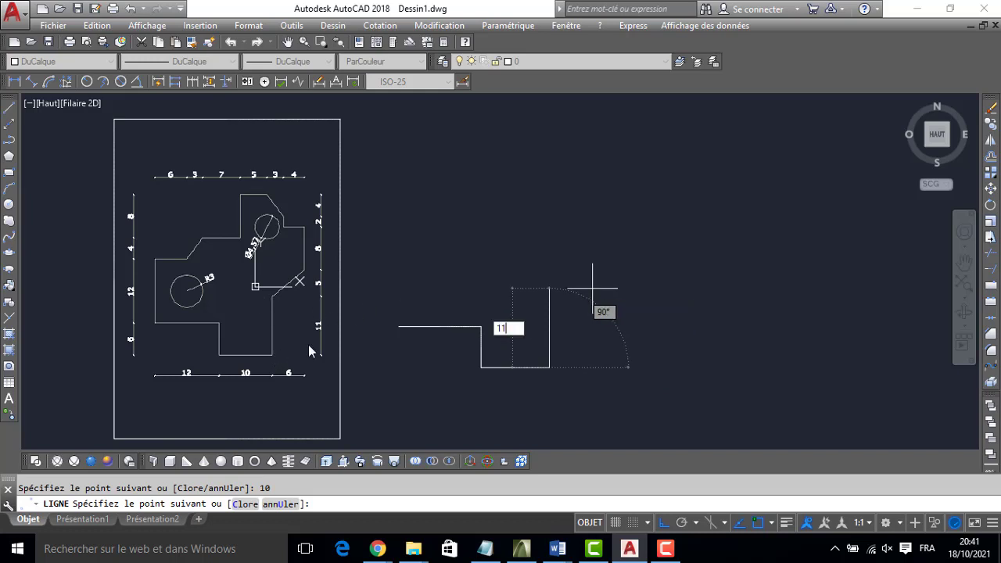
type("1")
key("Return")
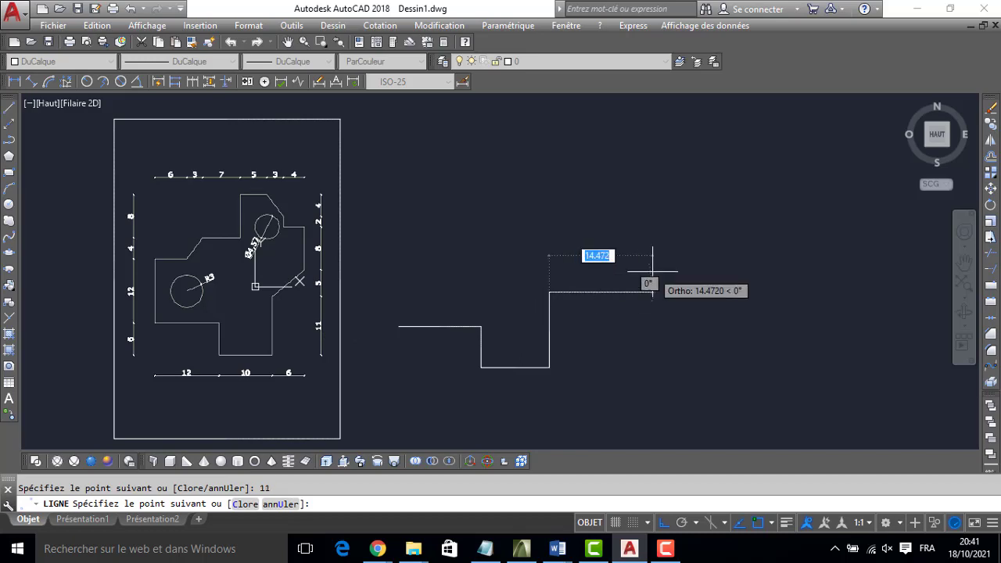
Build the lower-right slanted edge from guide lines 6 units right and 5 units up, joined by a diagonal, and delete both guides
scroll(368, 312, "up", 2)
middle_click_drag(377, 290, 477, 282)
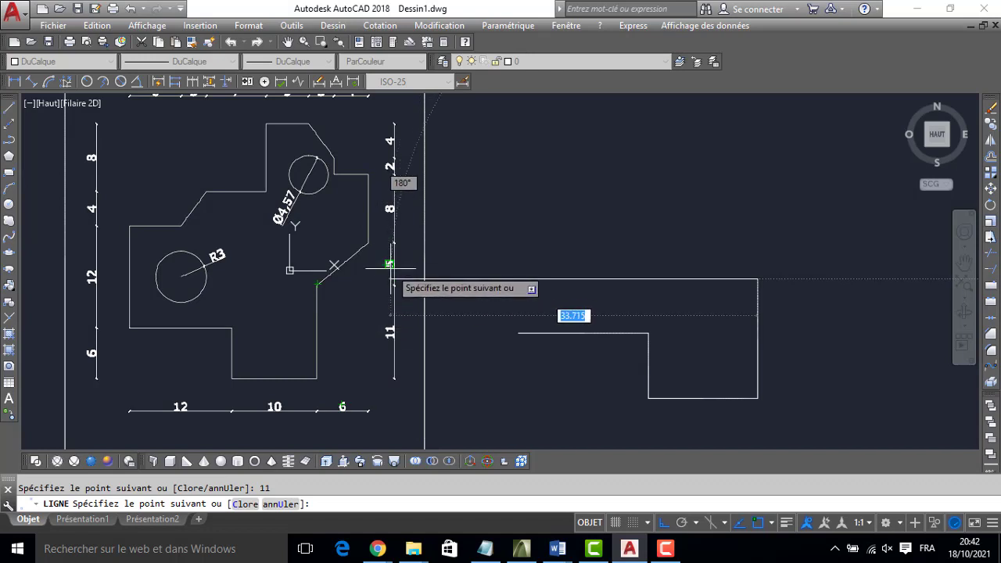
type("6")
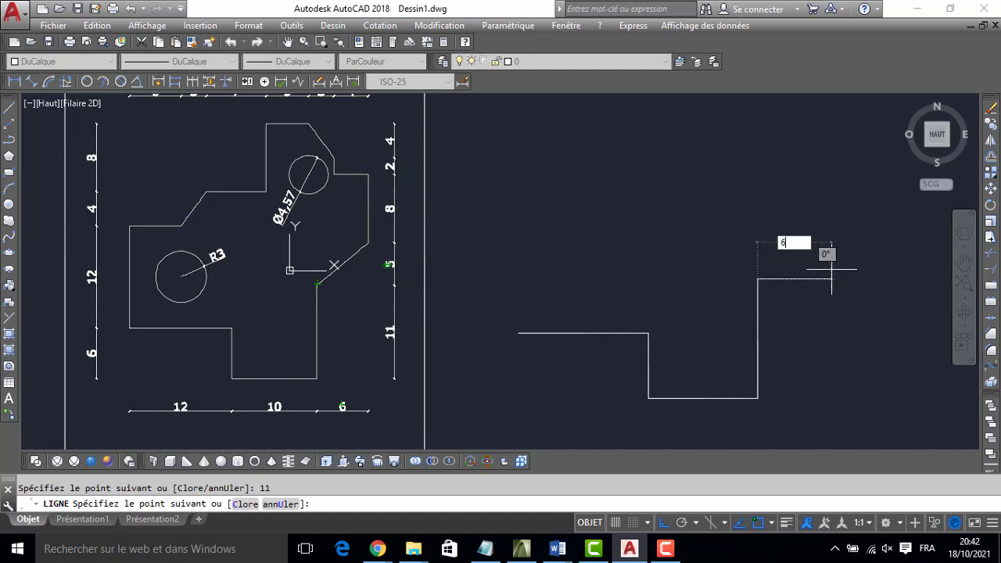
key("Return")
type("5")
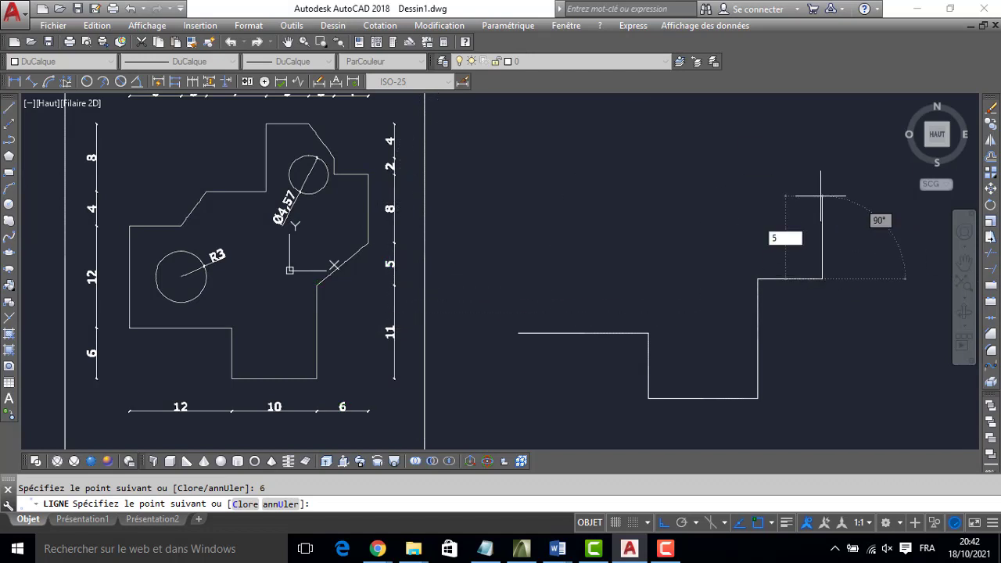
key("Return")
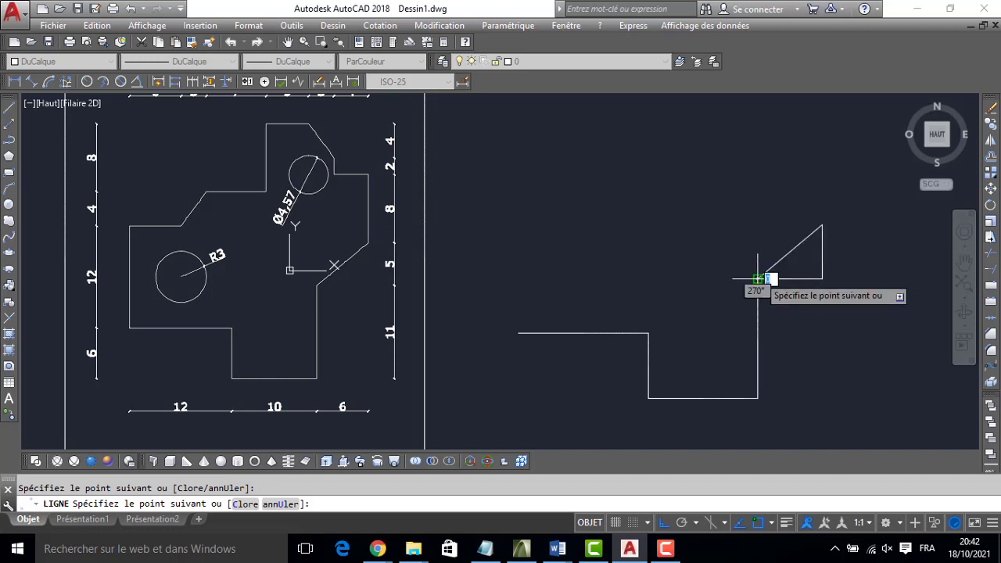
left_click(757, 279)
key("Escape")
left_click(783, 279)
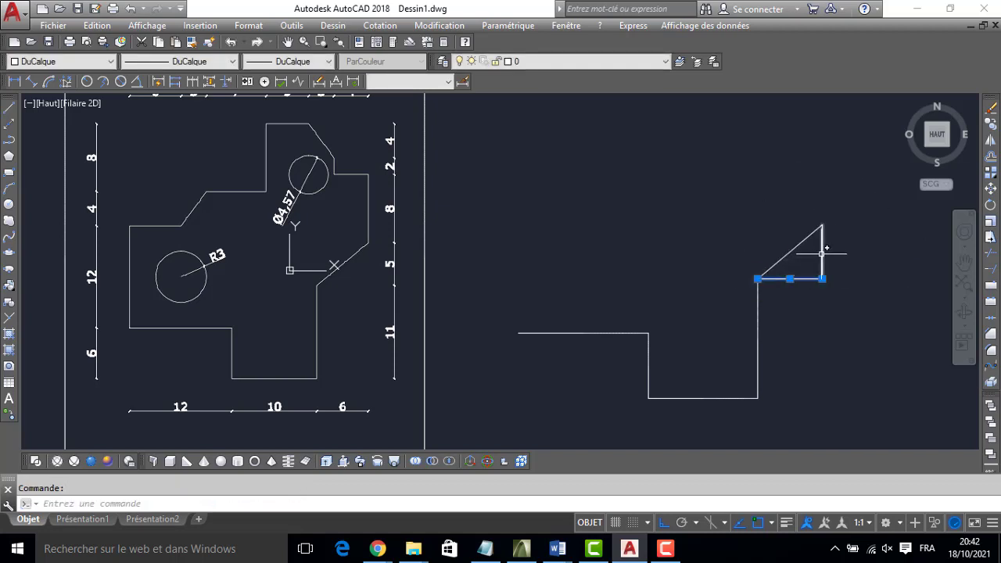
key("Delete")
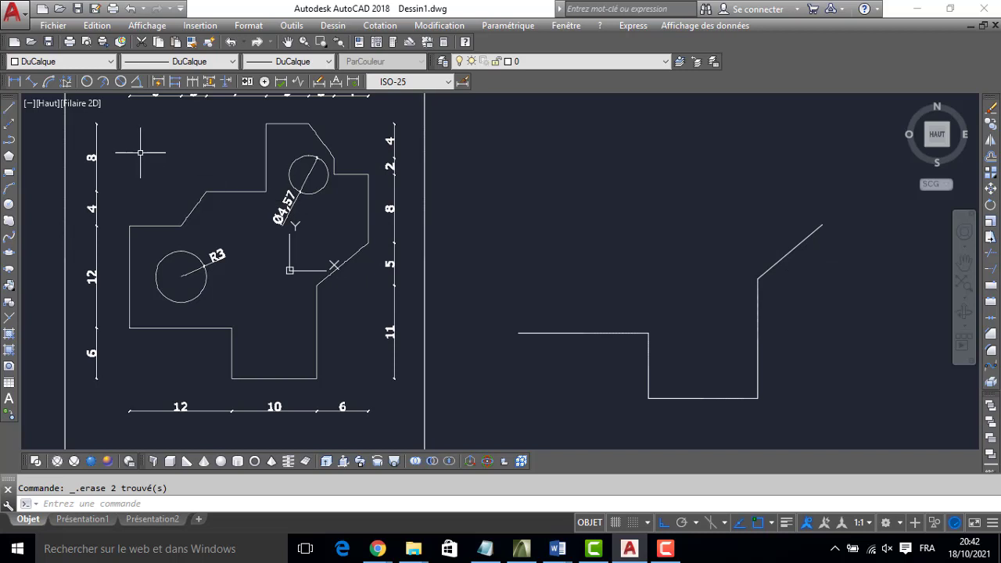
Continue the outline from the lower-right slanted edge's top end with lines 8 units up, 4 left and 2 up
left_click(10, 111)
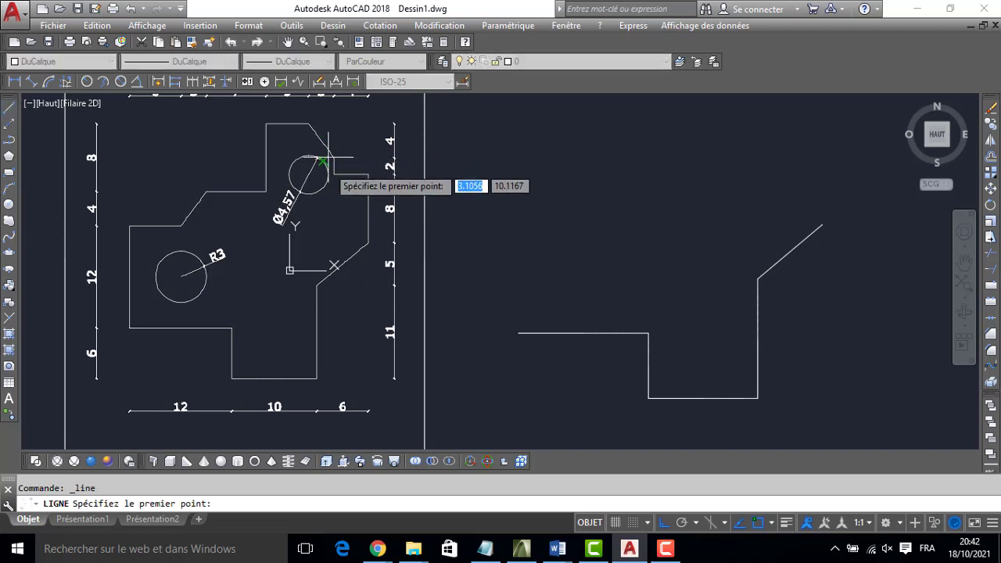
left_click(822, 225)
type("8")
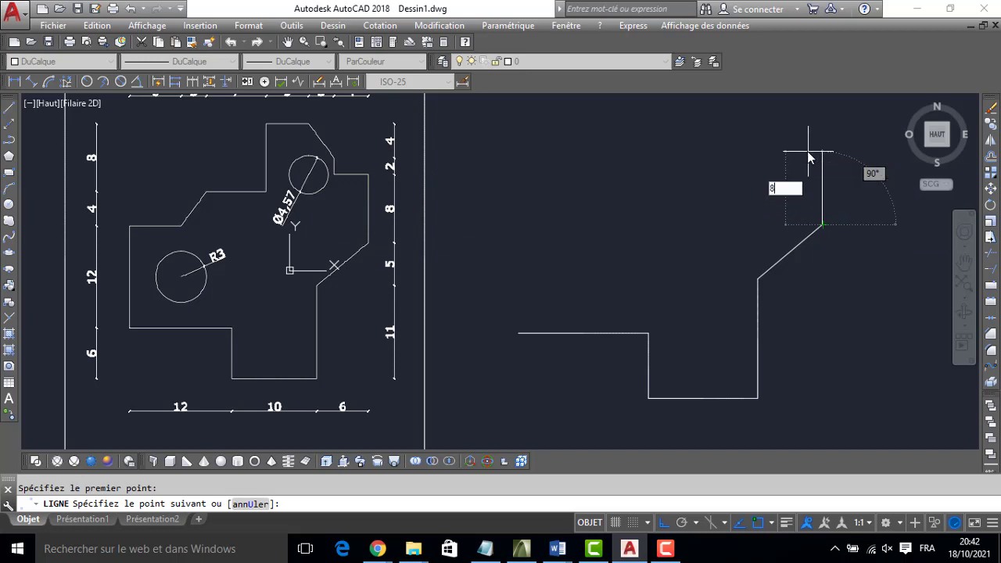
key("Return")
middle_click_drag(696, 163, 699, 196)
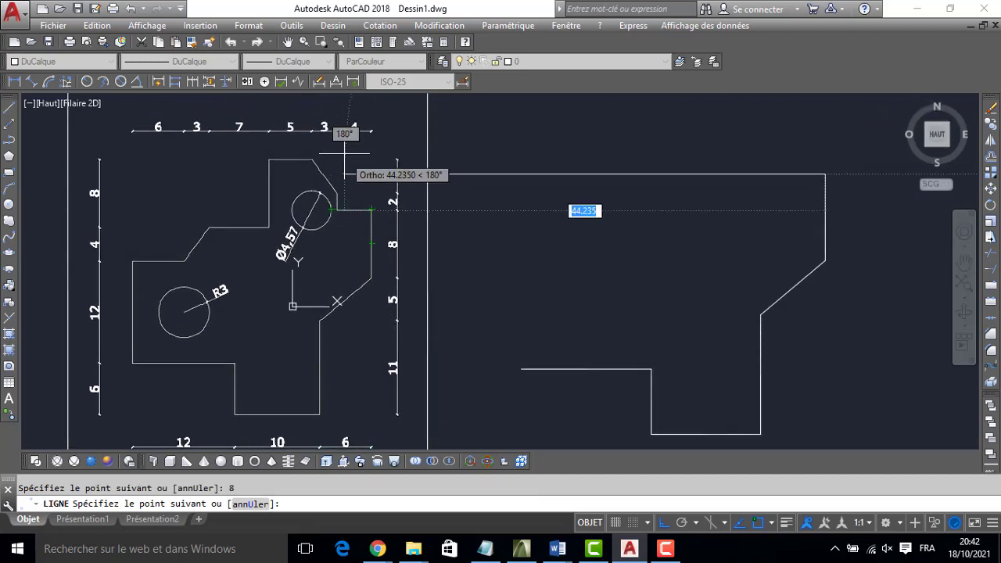
type("4")
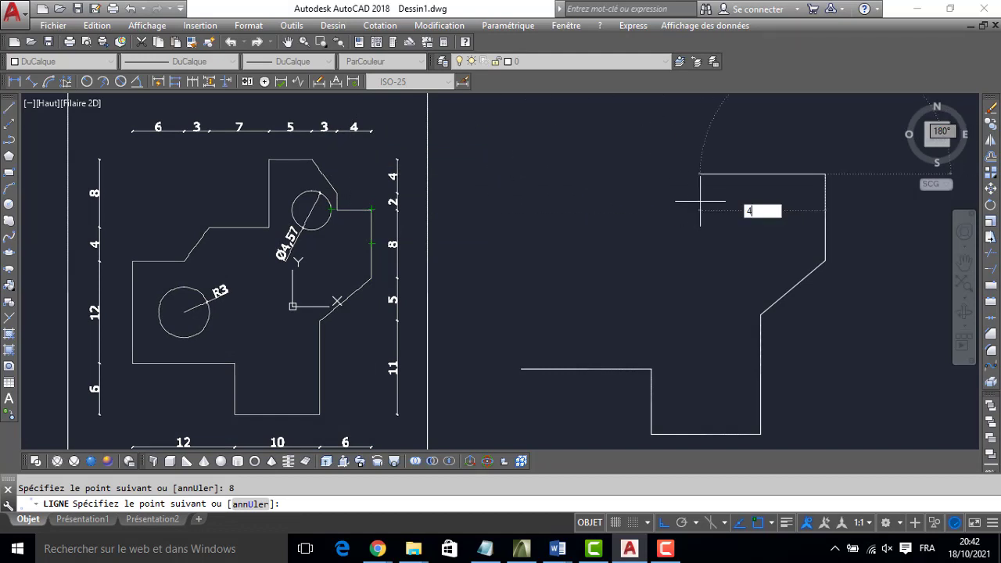
key("Return")
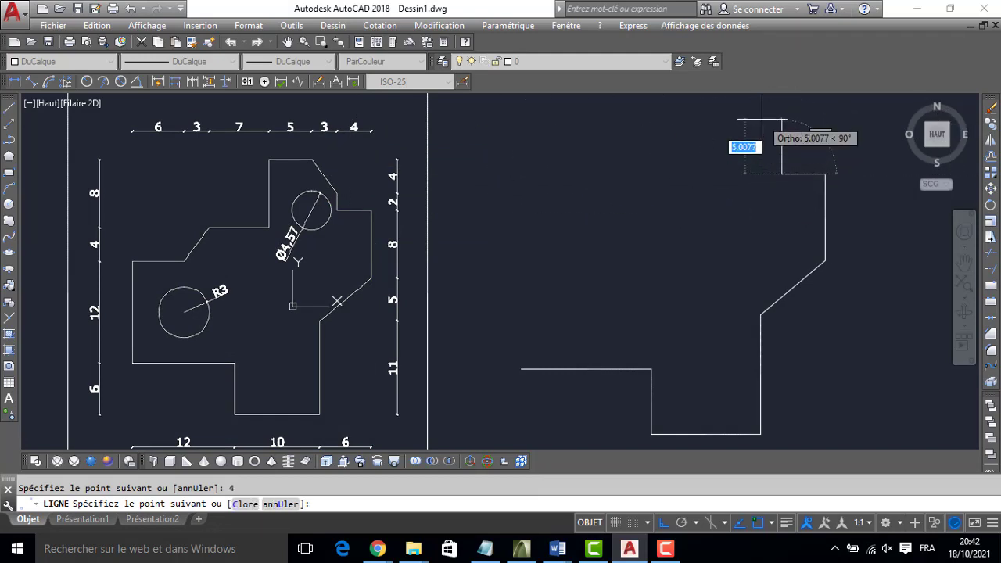
type("2")
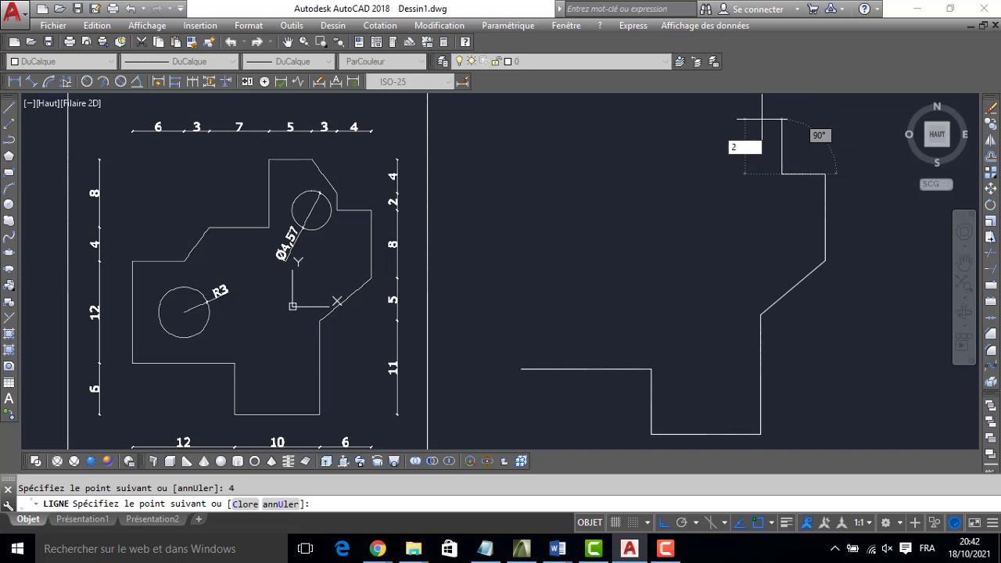
key("Return")
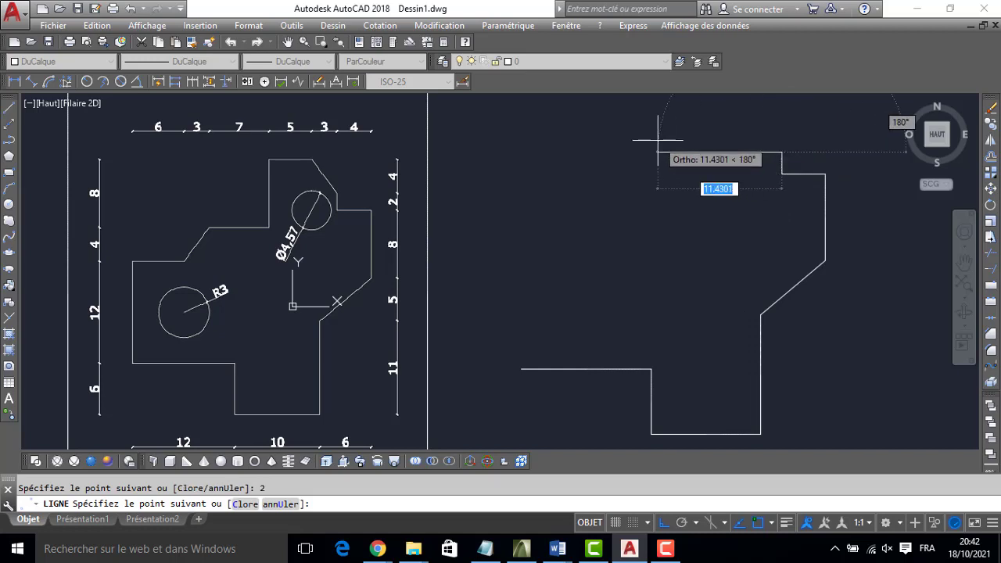
Add guide lines 3 units left and 4 units up, join them with the upper-right diagonal edge, and delete both guides
type("3")
key("Return")
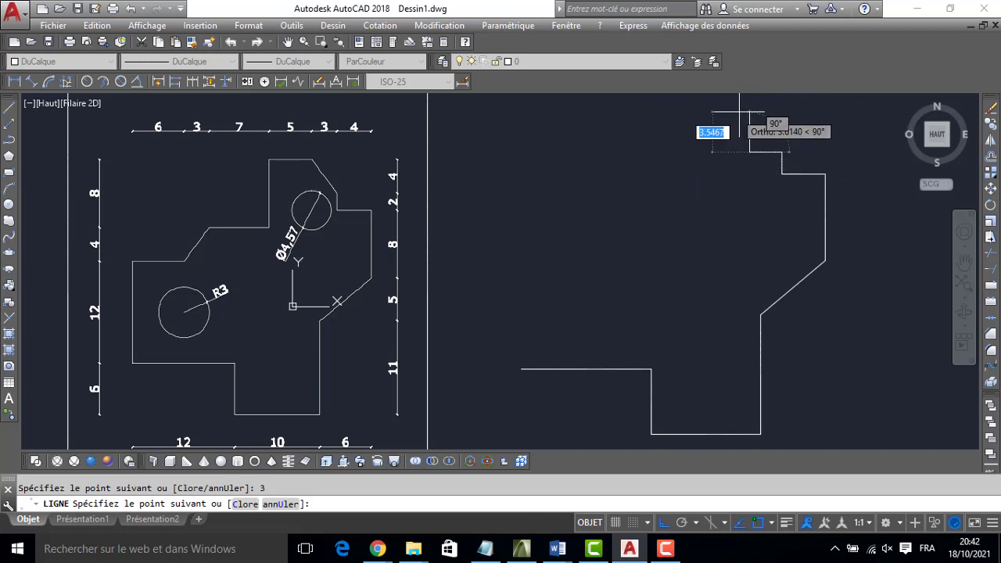
type("4")
key("Return")
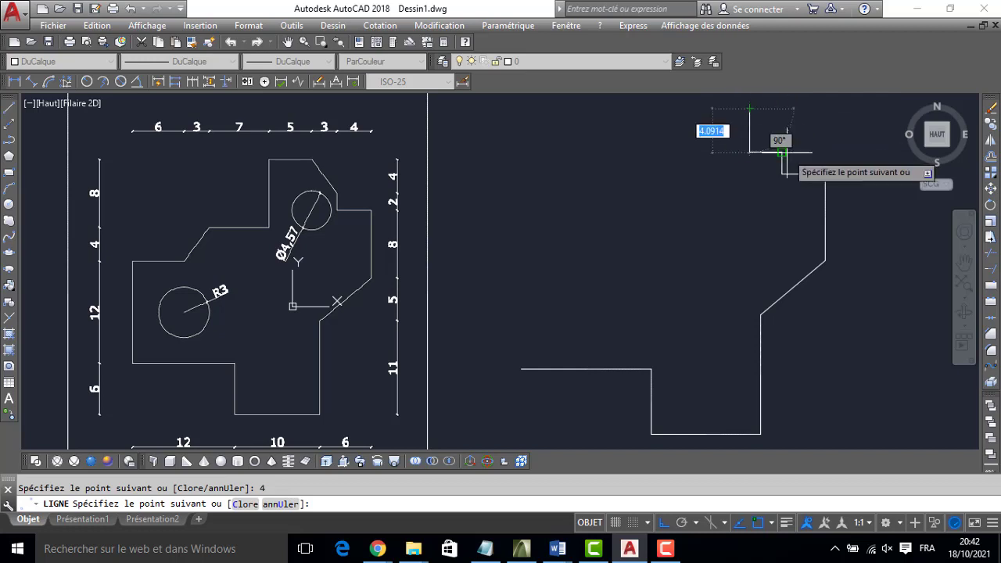
left_click(783, 151)
key("Escape")
left_click(762, 151)
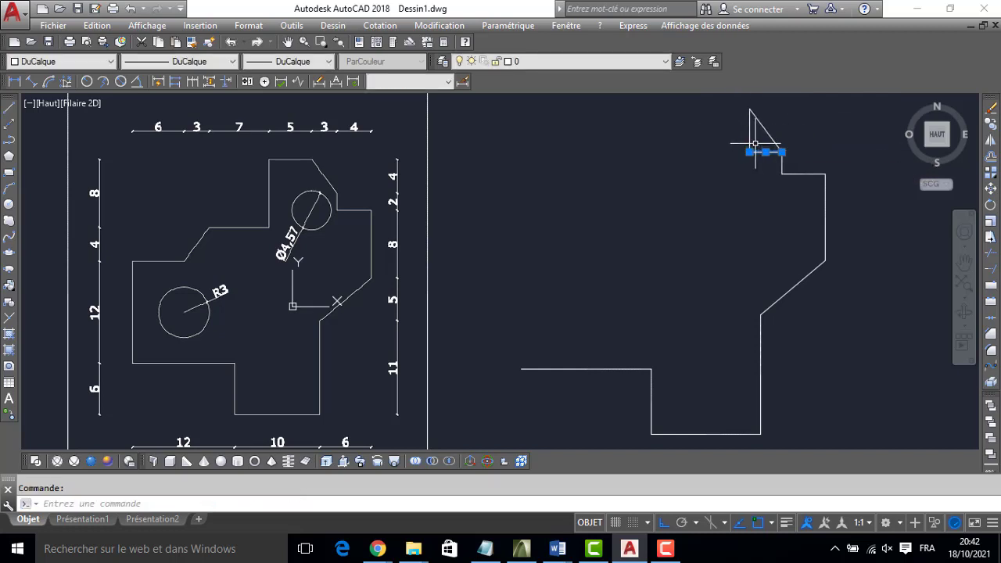
key("Delete")
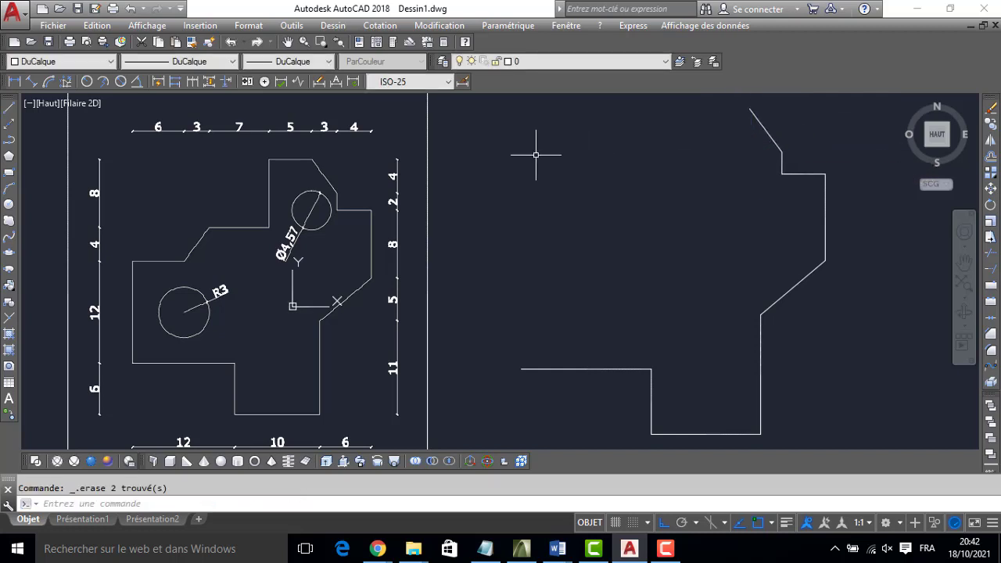
Extend the outline from the upper-right diagonal's top end with lines 5 units left, 8 down and 7 left
left_click(11, 107)
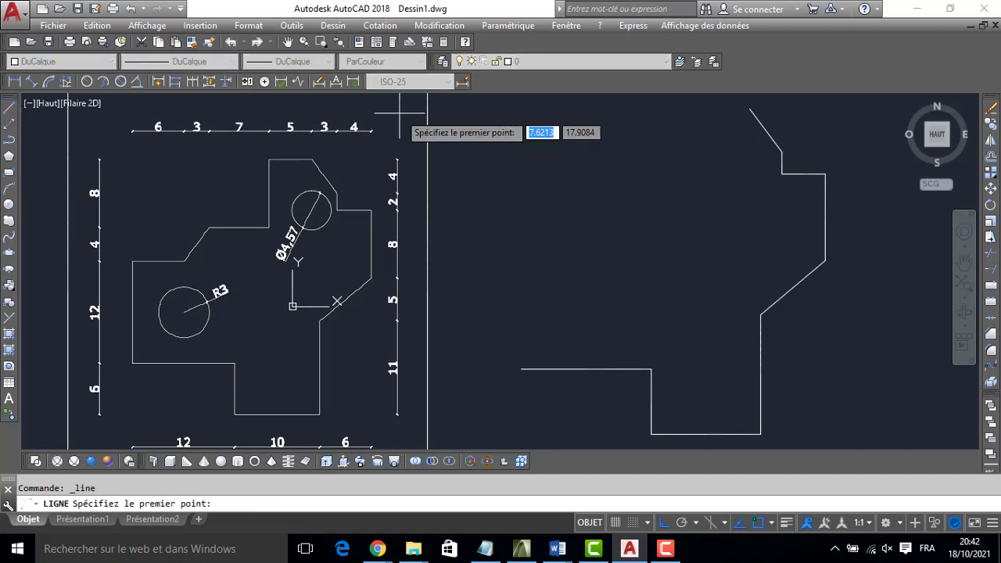
left_click(750, 109)
type("5")
key("Return")
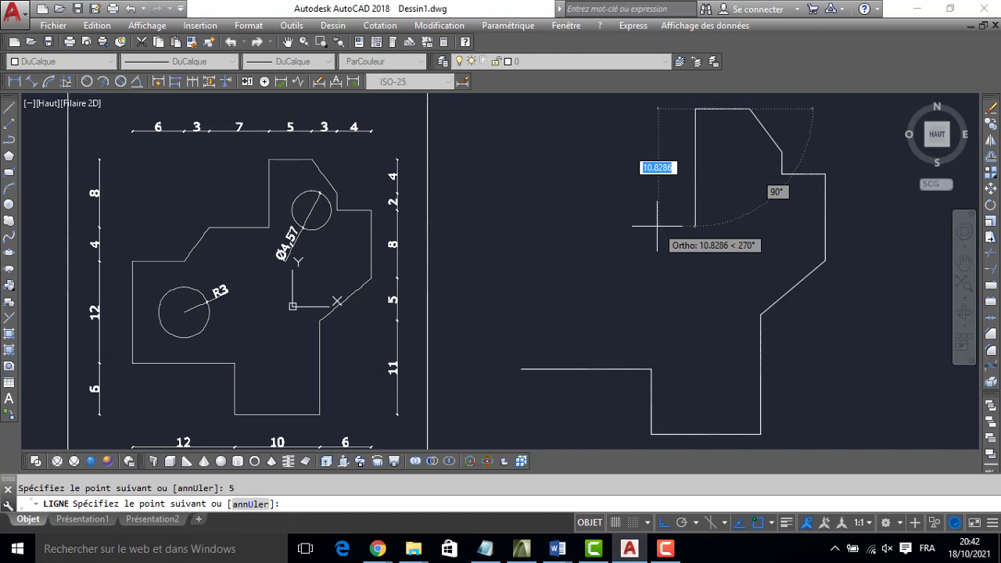
type("8")
key("Return")
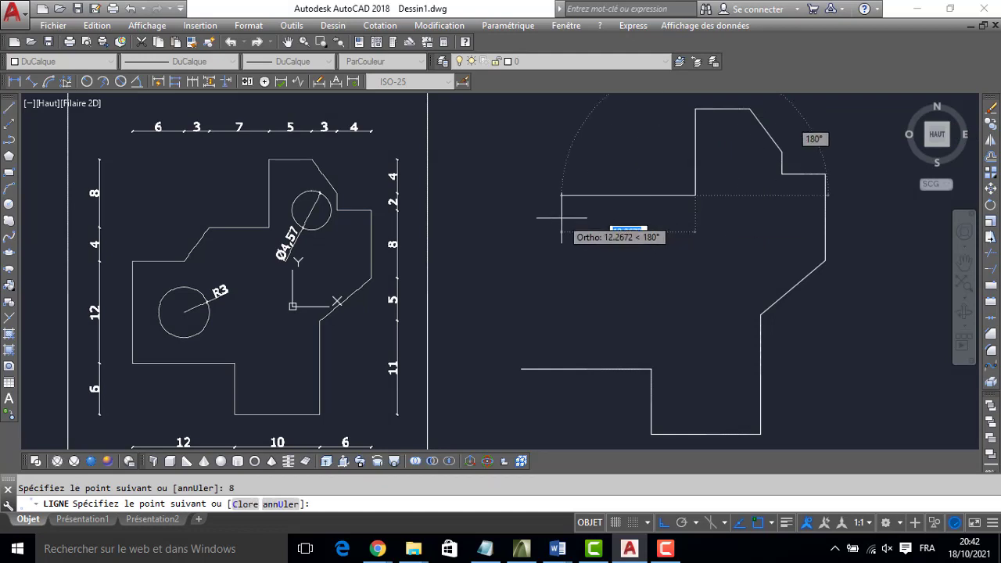
type("7")
key("Return")
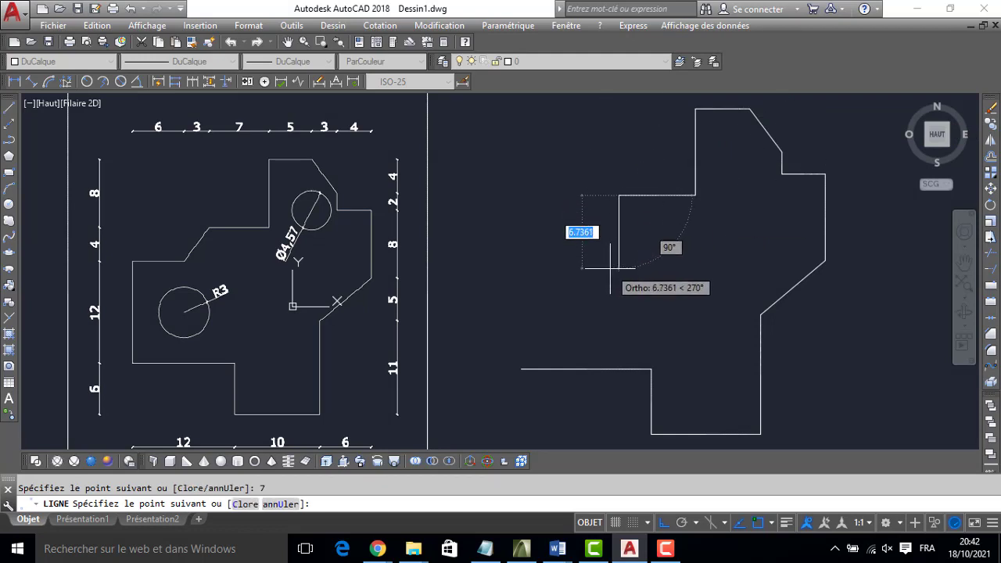
Add guide lines 4 units down and 3 left, join them with the upper-left diagonal edge, and delete both guides
type("4")
key("Return")
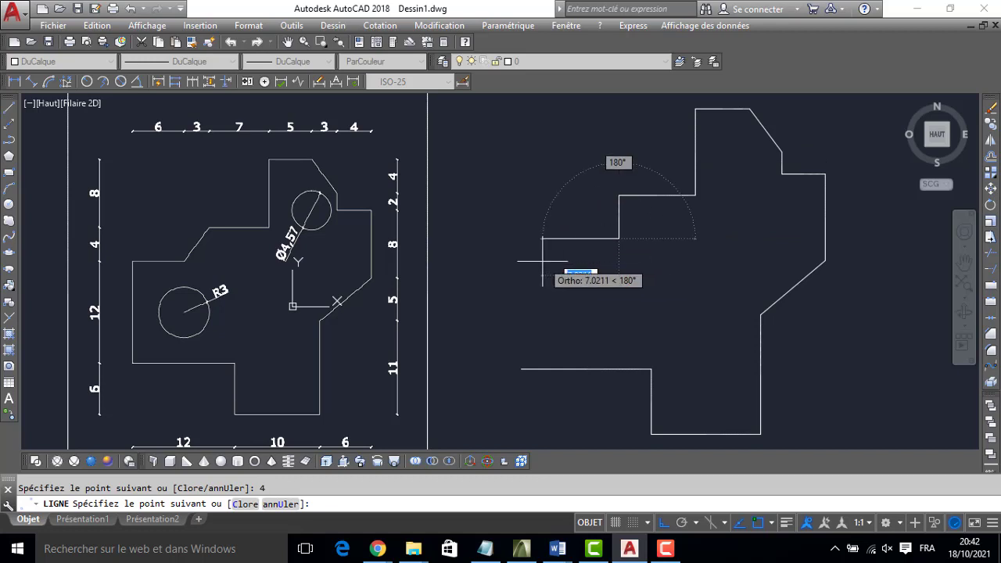
type("3")
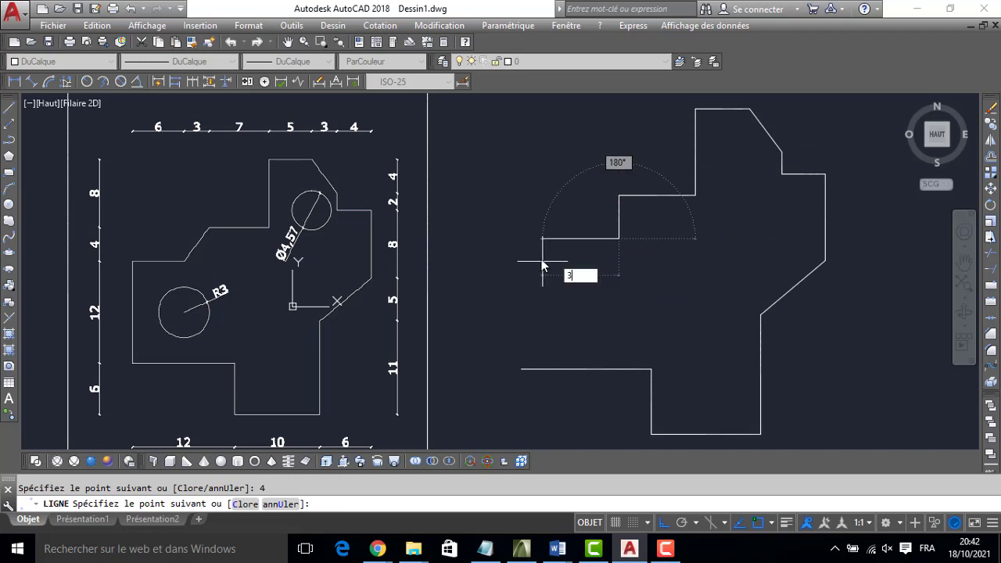
key("Return")
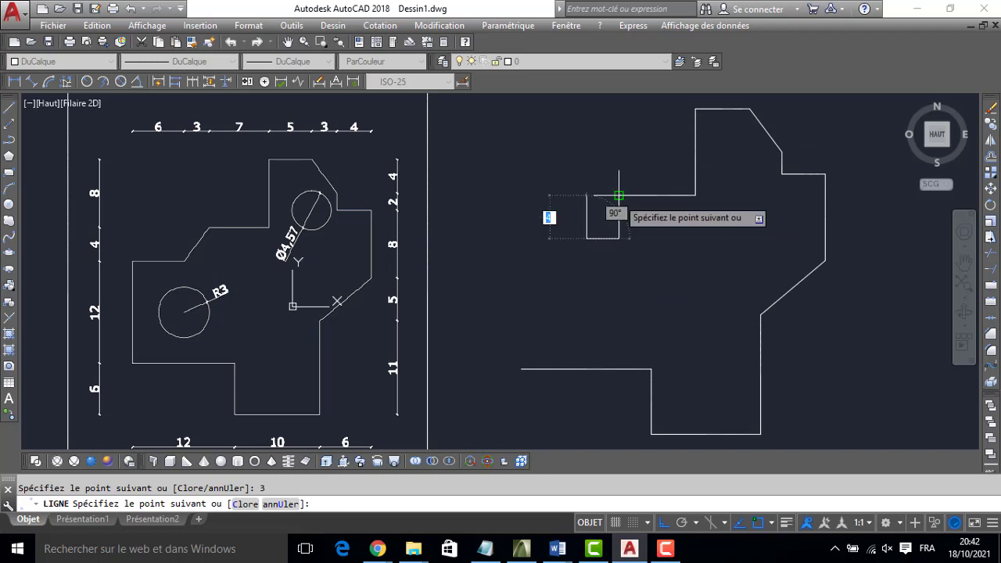
left_click(619, 196)
key("Escape")
left_click(611, 238)
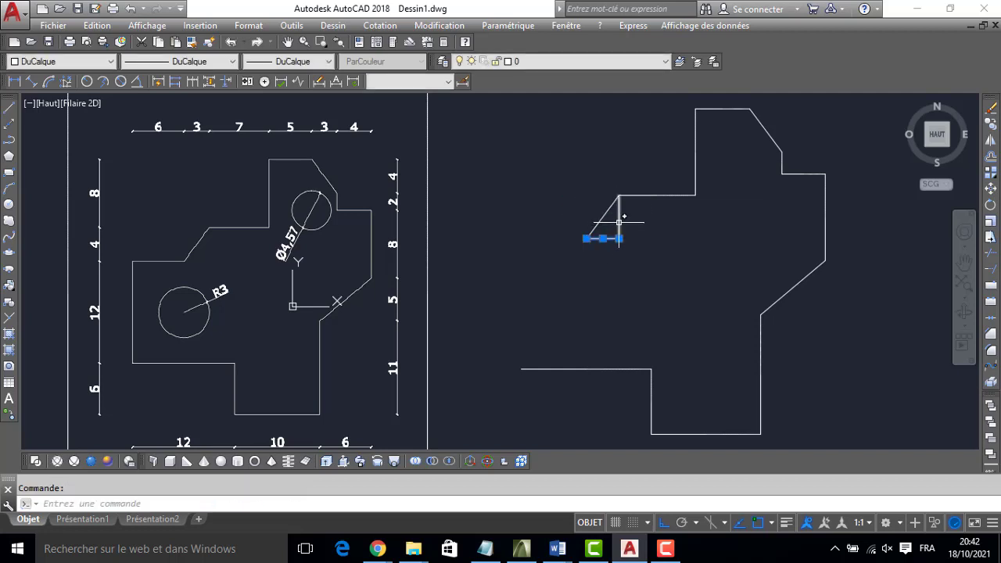
key("Delete")
left_click(156, 156)
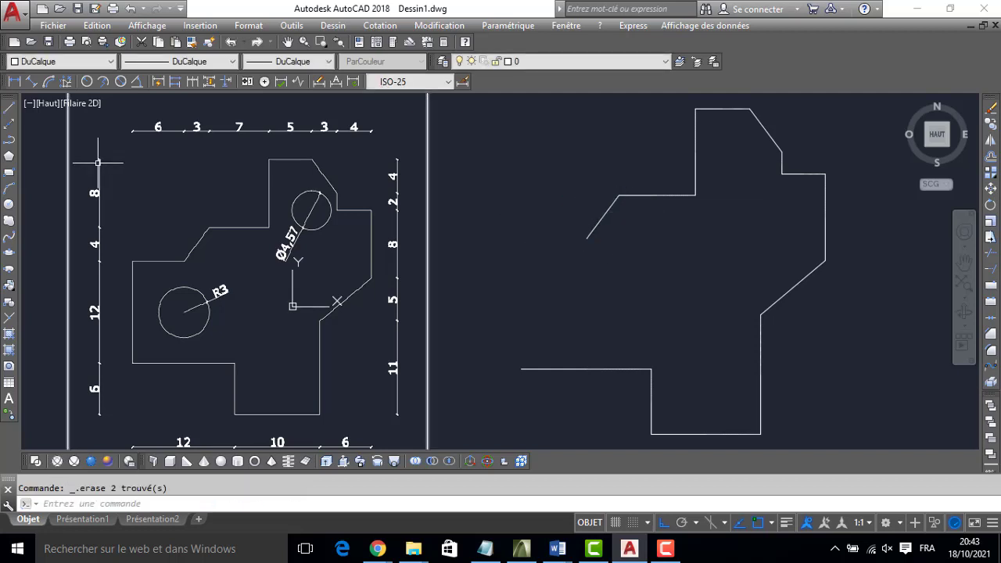
Close the outline with a line 6 units left from the diagonal's lower end and a vertical line down to the open lower-left endpoint
left_click(9, 105)
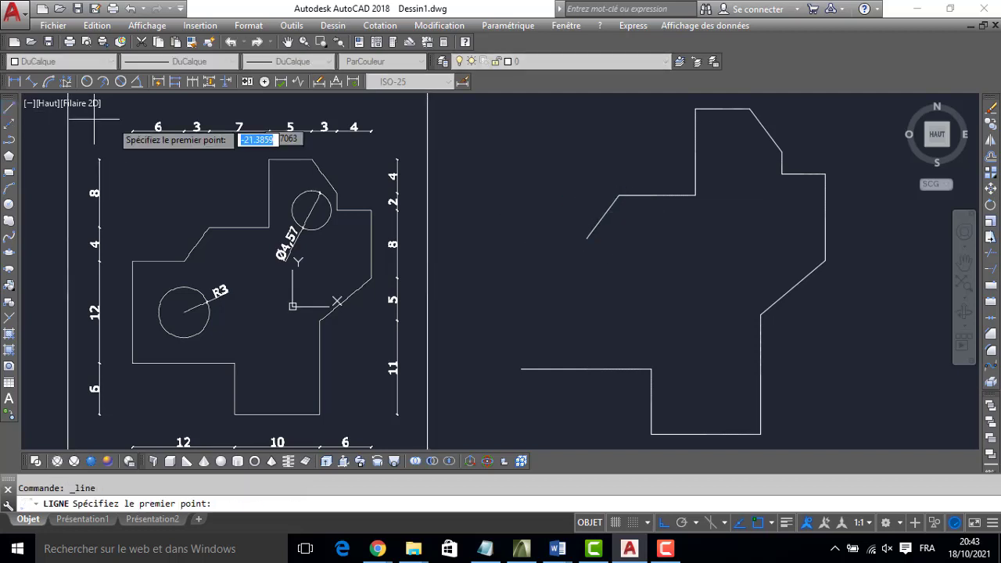
left_click(587, 238)
type("6")
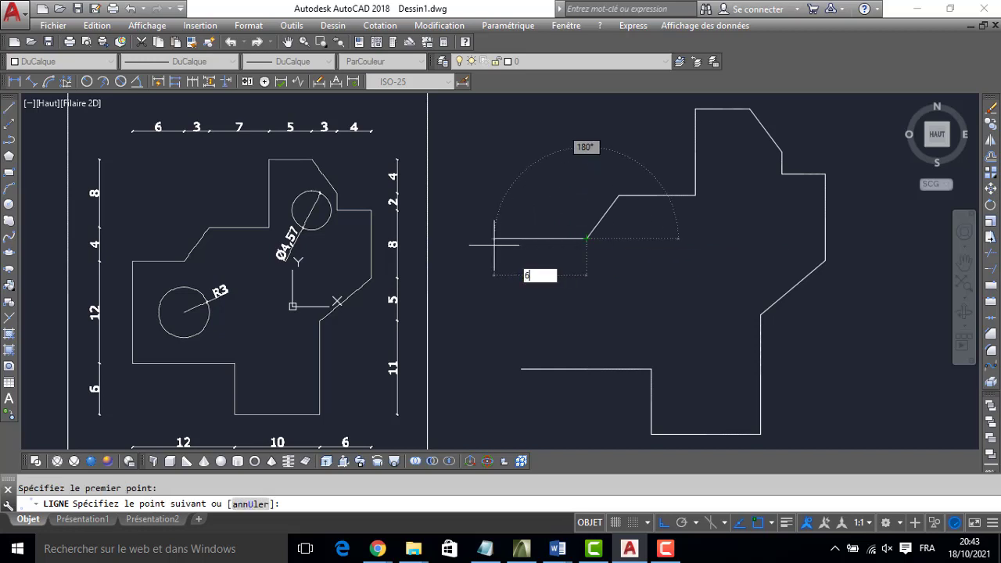
key("Return")
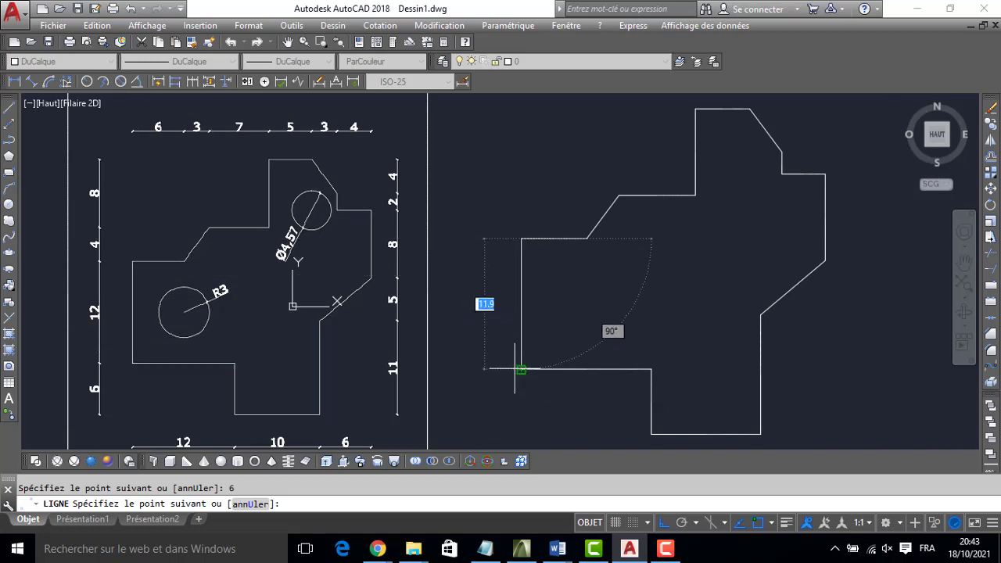
left_click(521, 370)
key("Escape")
scroll(485, 338, "down", 2)
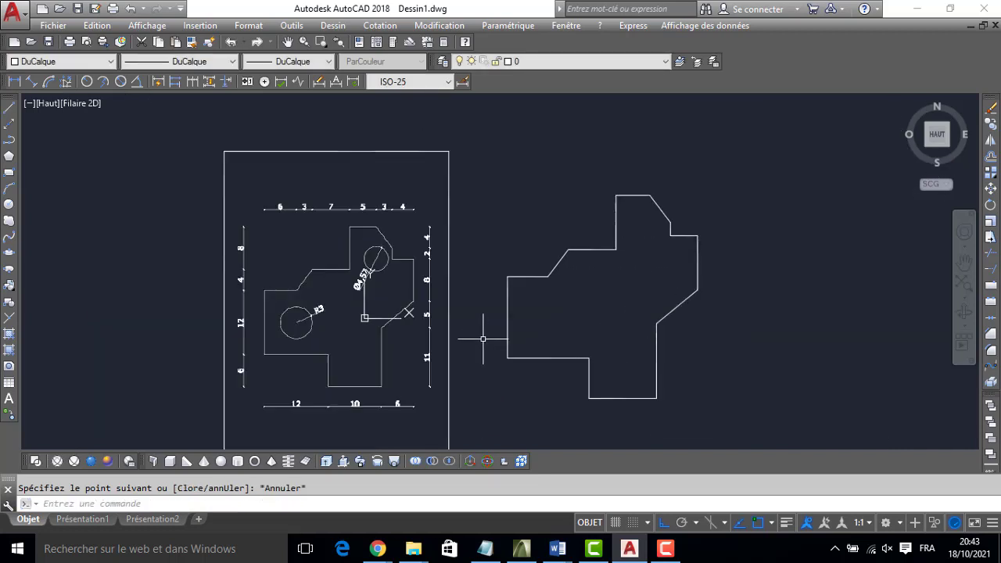
middle_click_drag(584, 369, 544, 351)
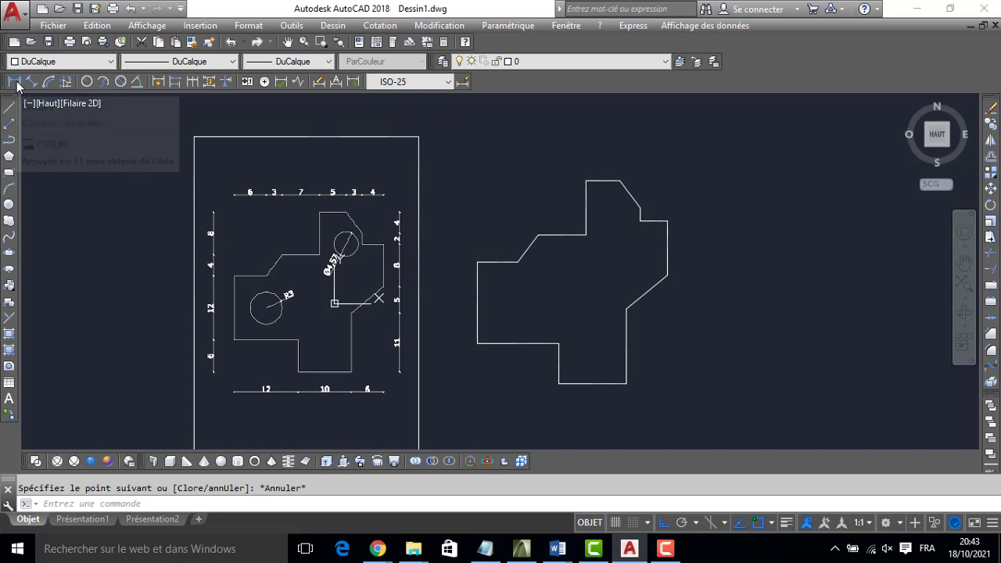
Undock and close the dimension toolbar, display it again through Cotation, and dock it back above the drawing area
mouse_move(7, 83)
left_mouse_down()
mouse_move(47, 155)
mouse_move(102, 150)
left_mouse_up()
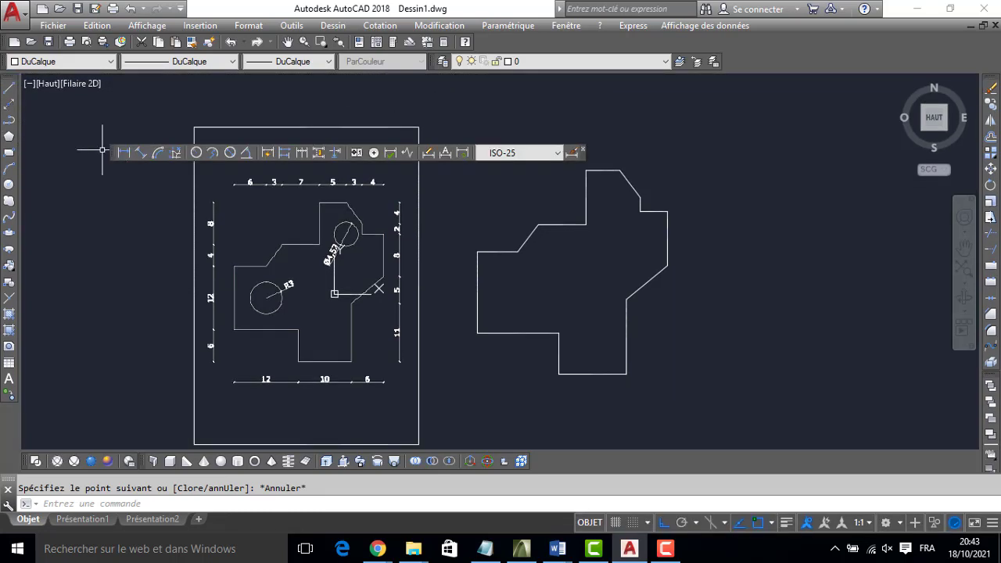
left_click(583, 152)
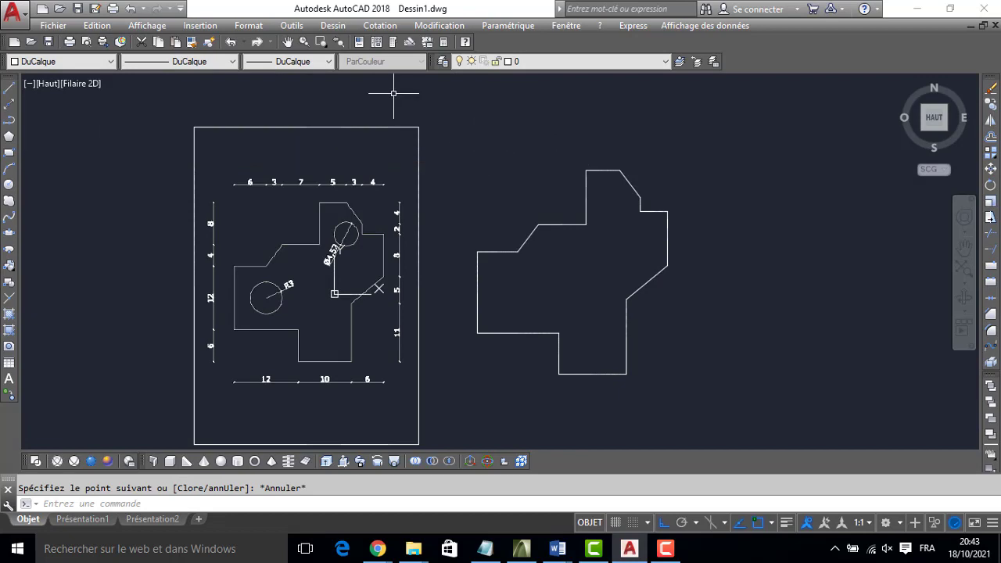
right_click(244, 41)
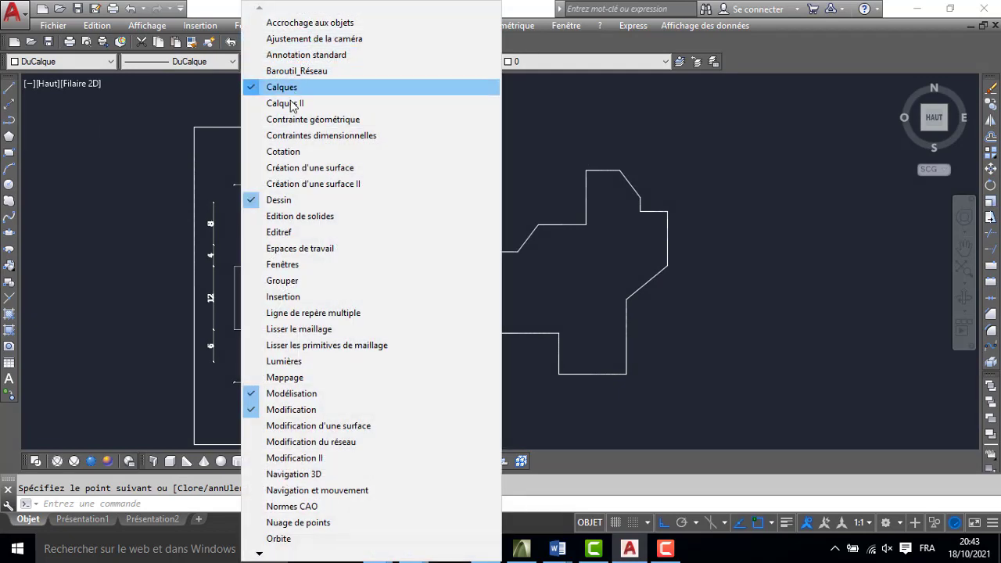
left_click(279, 156)
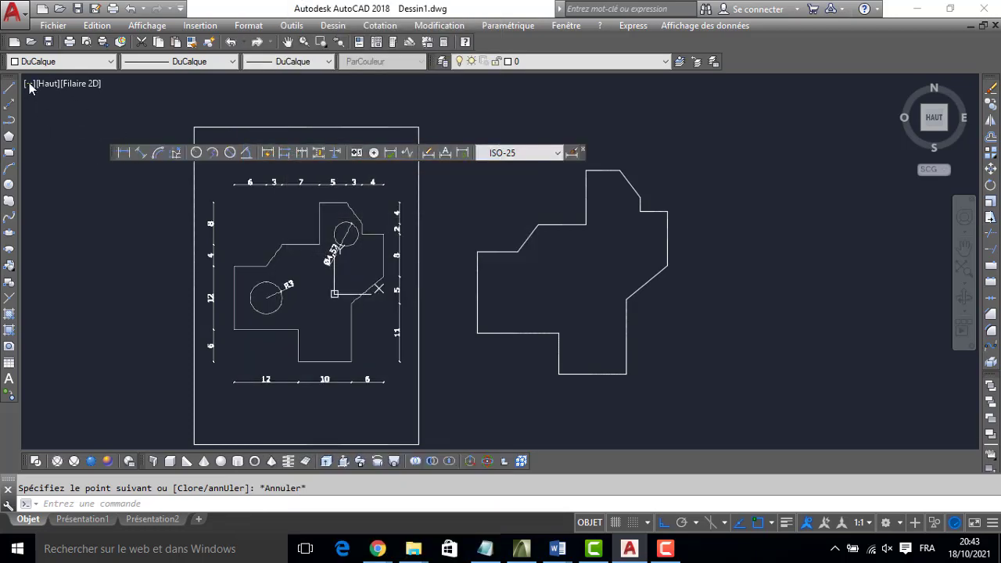
mouse_move(113, 154)
left_mouse_down()
mouse_move(72, 83)
mouse_move(57, 82)
left_mouse_up()
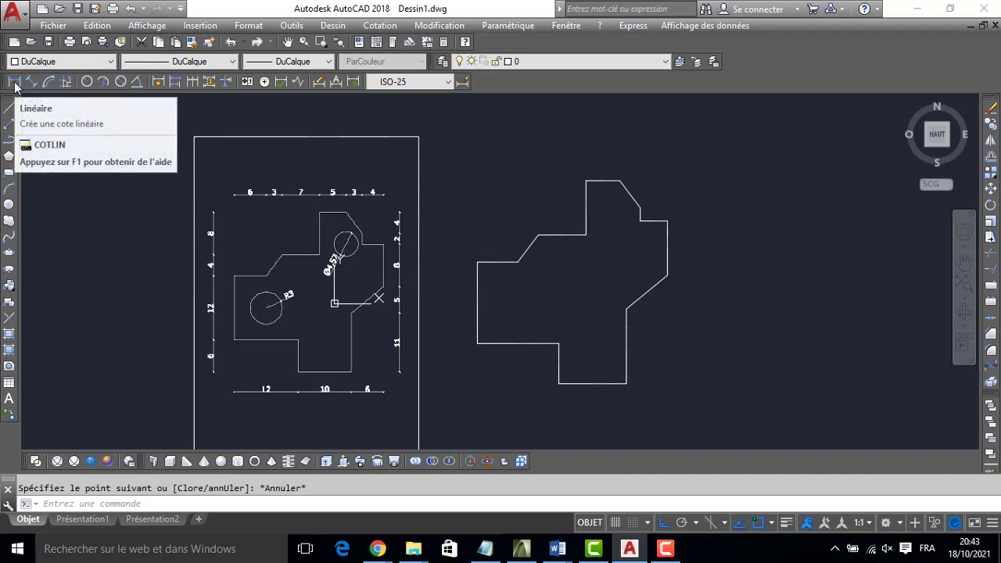
Add a linear dimension to the outline's lower-left horizontal edge, placing it below the shape
left_click(15, 83)
left_click(477, 342)
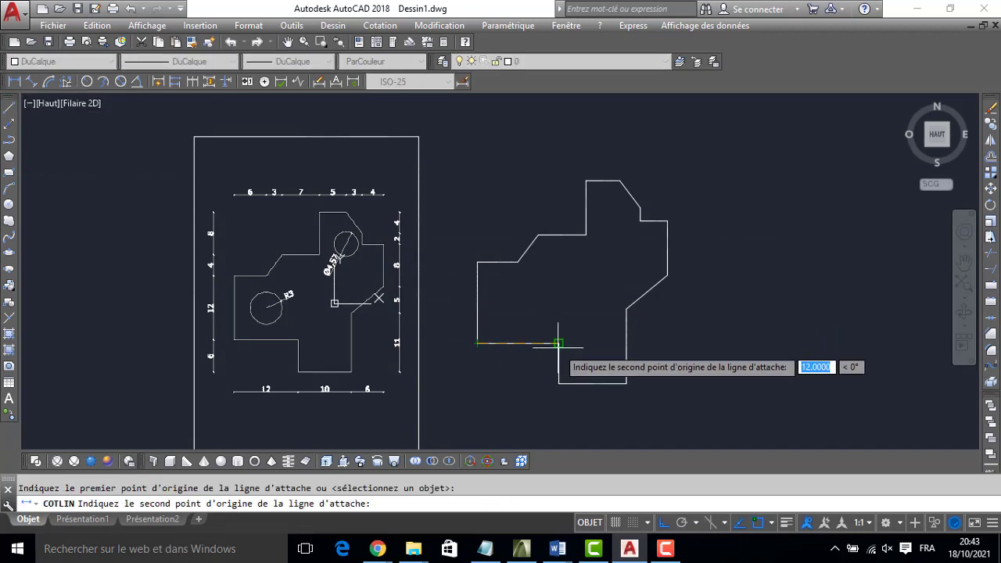
left_click(559, 342)
middle_click_drag(551, 381, 539, 289)
left_click(540, 319)
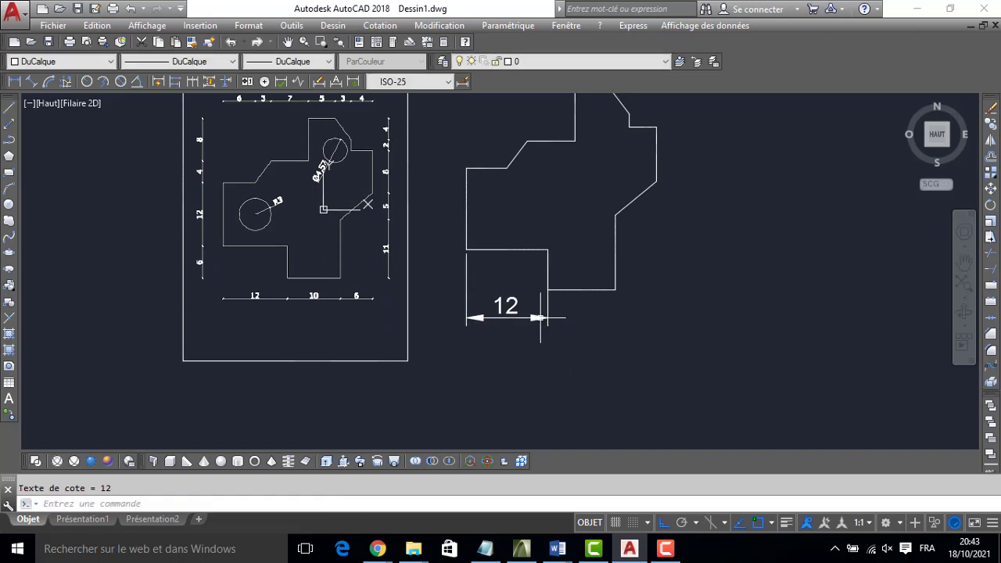
Modify the ISO-25 dimension style to suppress extension lines 1 and 2
scroll(495, 306, "up", 4)
scroll(492, 305, "down", 2)
middle_click_drag(475, 337, 519, 304)
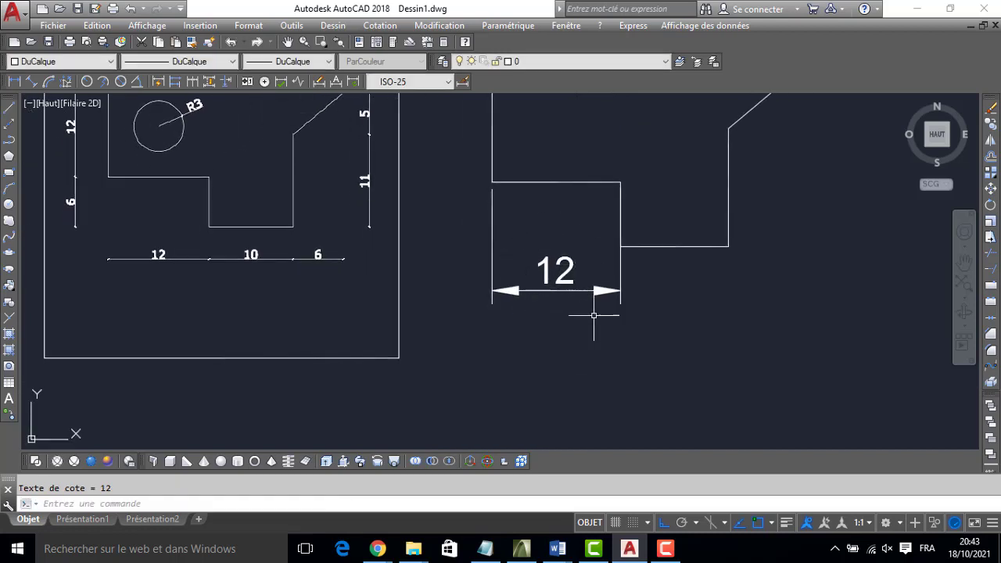
scroll(578, 270, "up", 2)
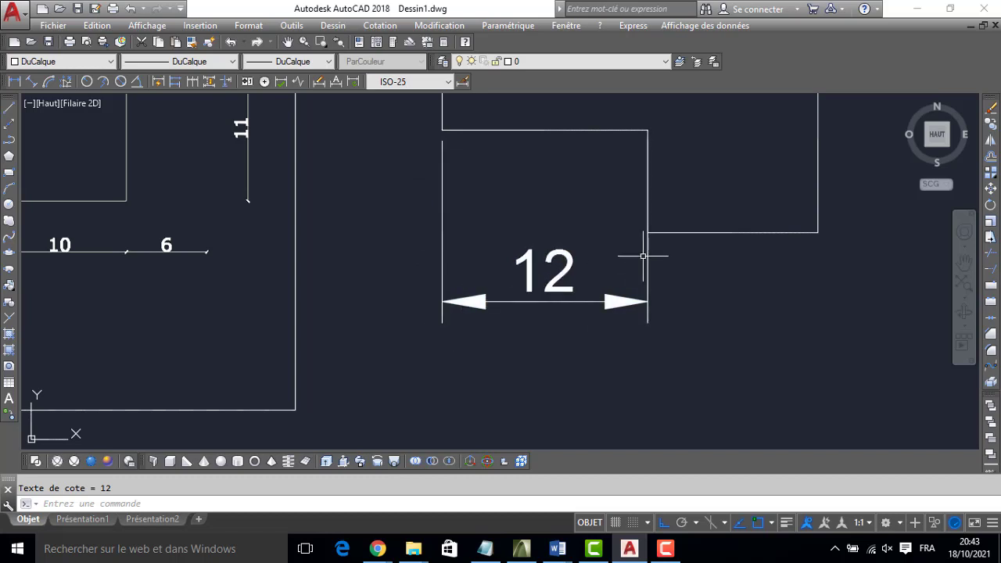
left_click(462, 84)
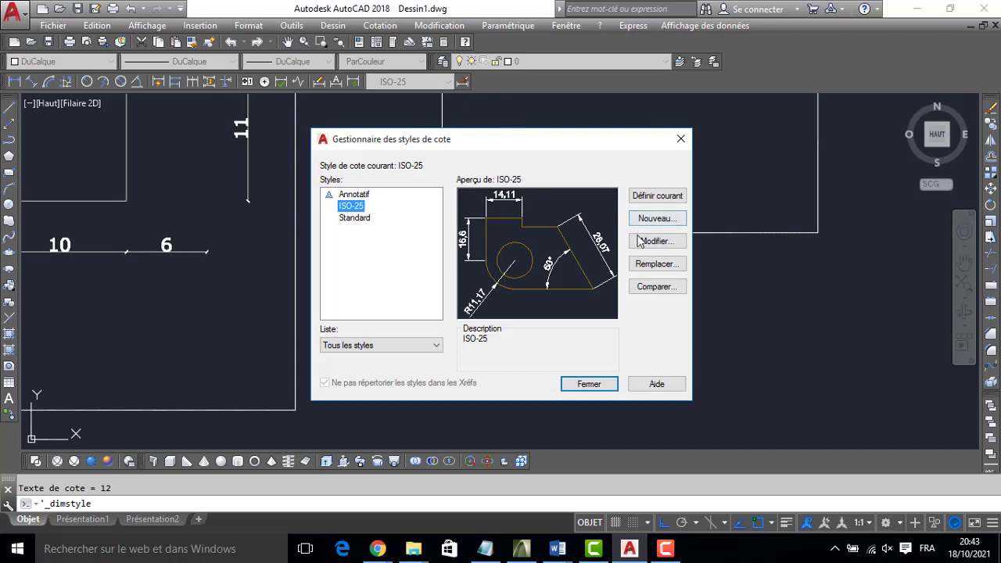
left_click(640, 241)
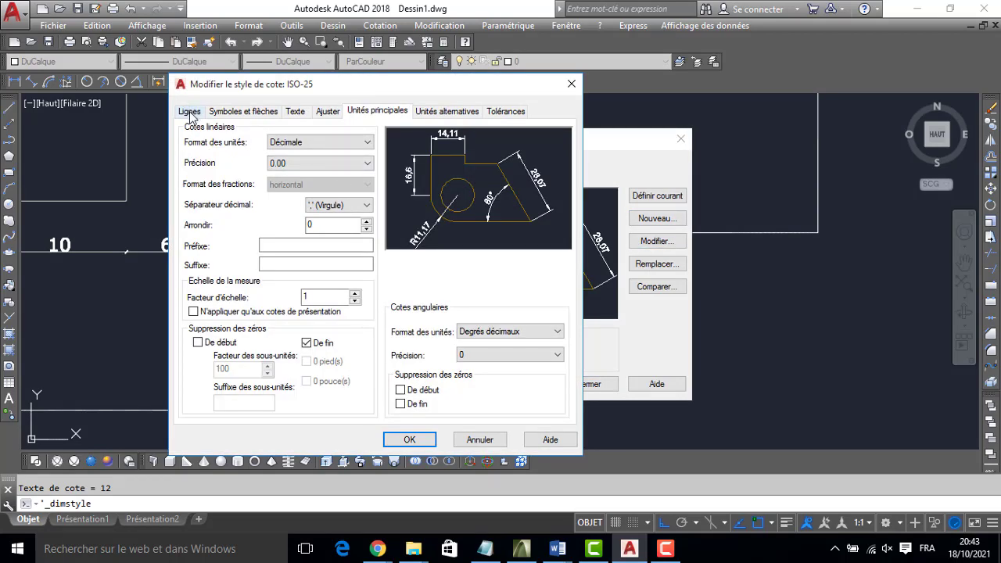
left_click(190, 112)
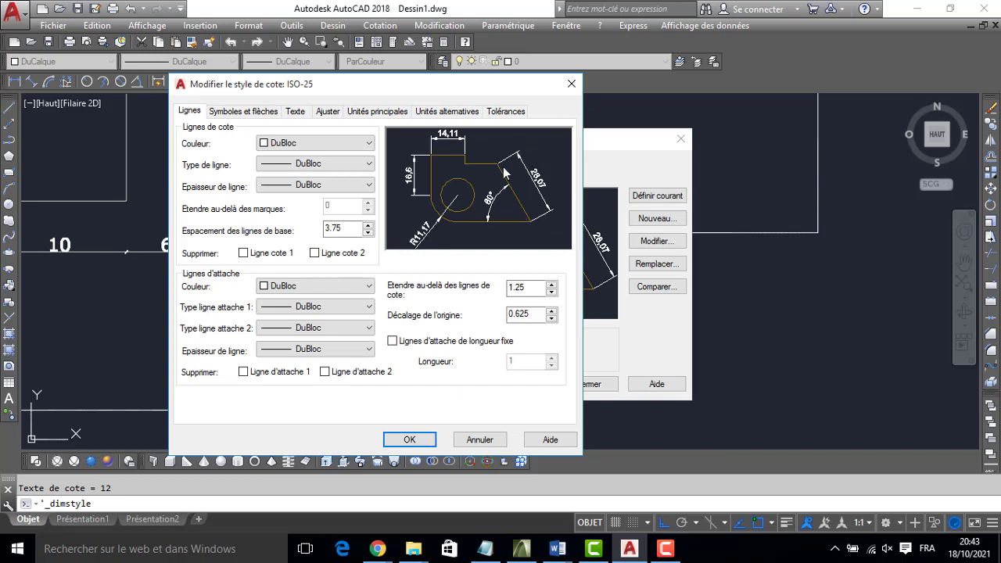
left_click(244, 372)
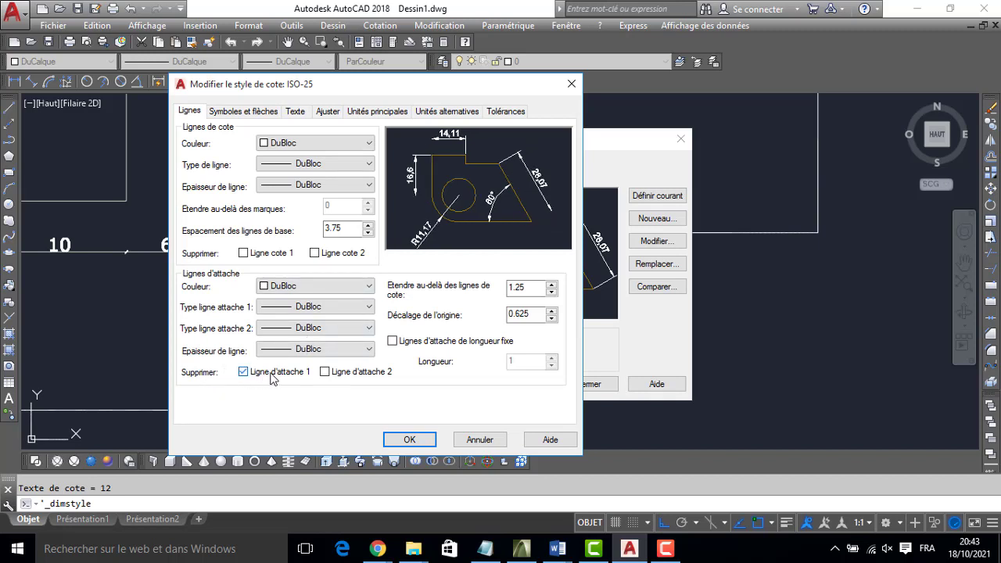
left_click(324, 372)
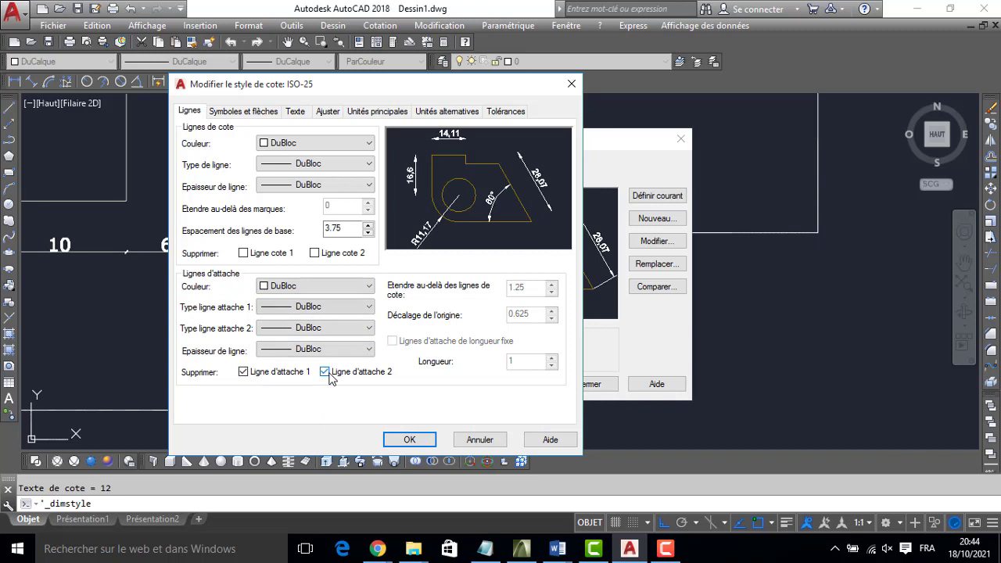
Set the ISO-25 style's arrow size to 0.2 and use Marque architecturale for both arrowheads and the leader
left_click(244, 112)
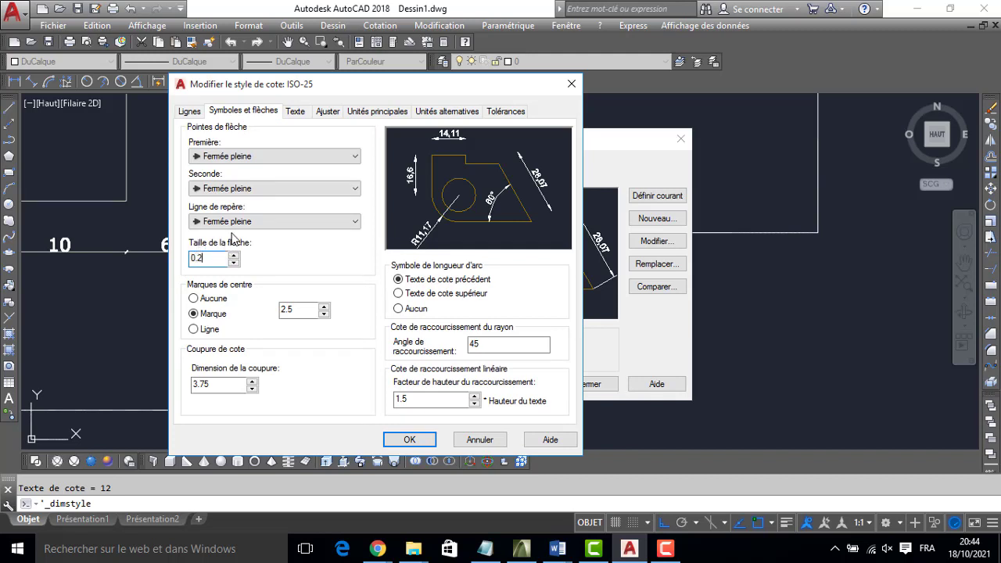
left_click(277, 161)
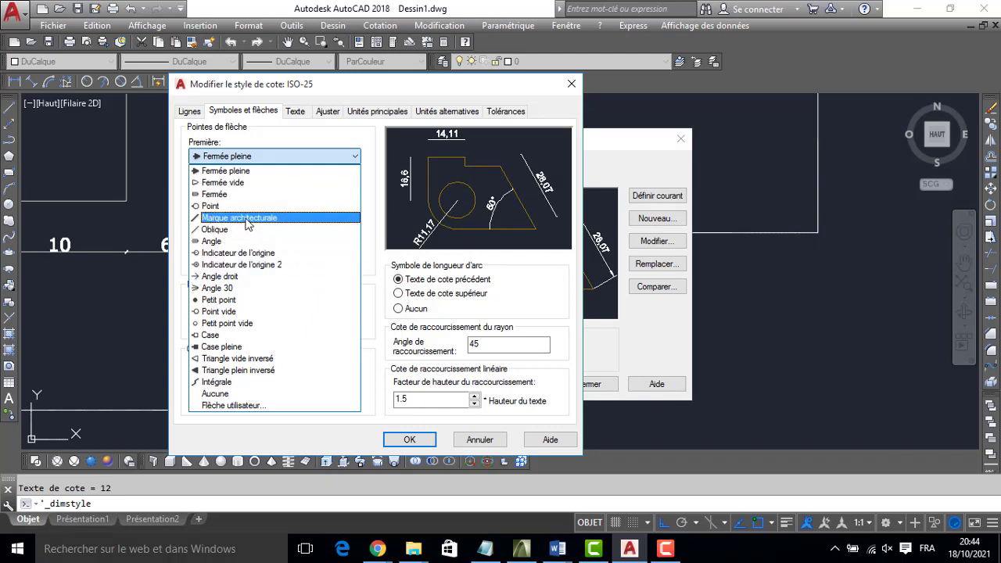
left_click(247, 219)
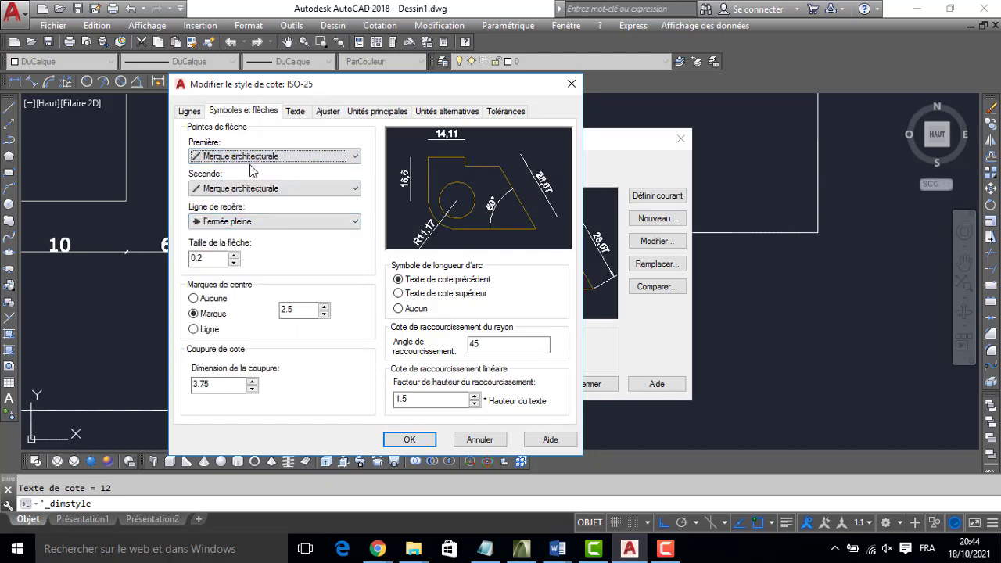
left_click(247, 223)
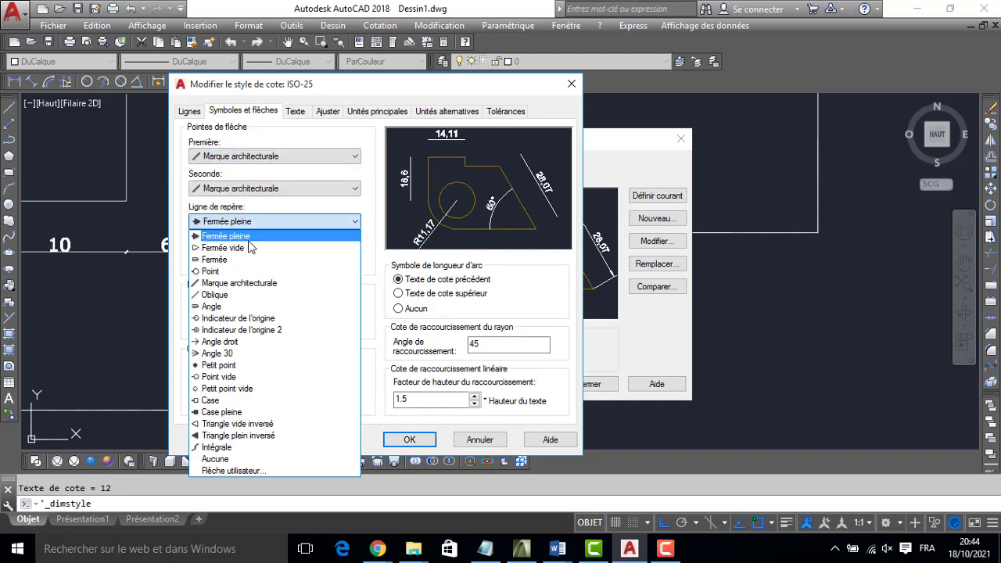
left_click(244, 283)
Set the dimension text height to 0.5 and its offset from the dimension line to 0.02, and apply the style changes
left_click(296, 114)
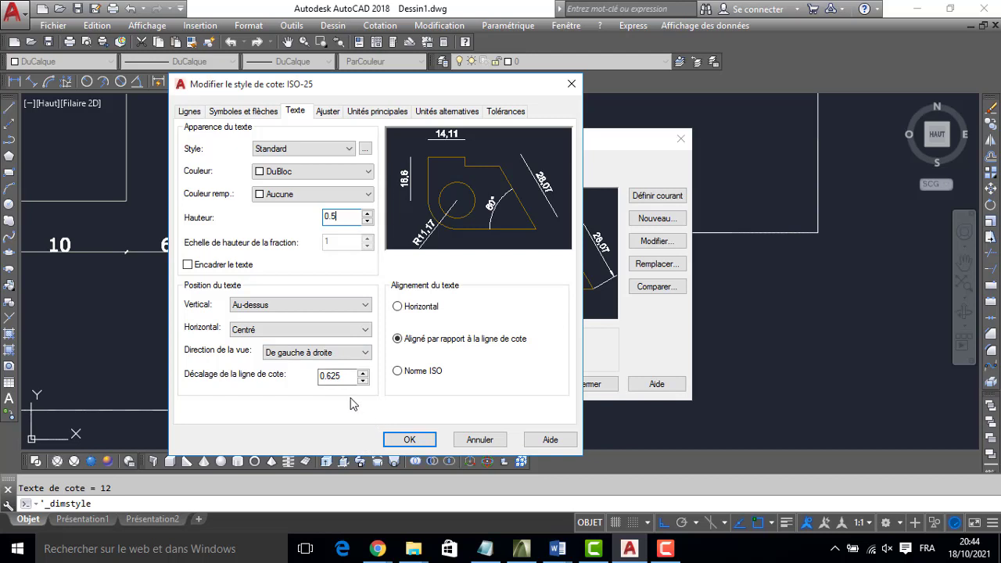
left_click_drag(341, 376, 220, 385)
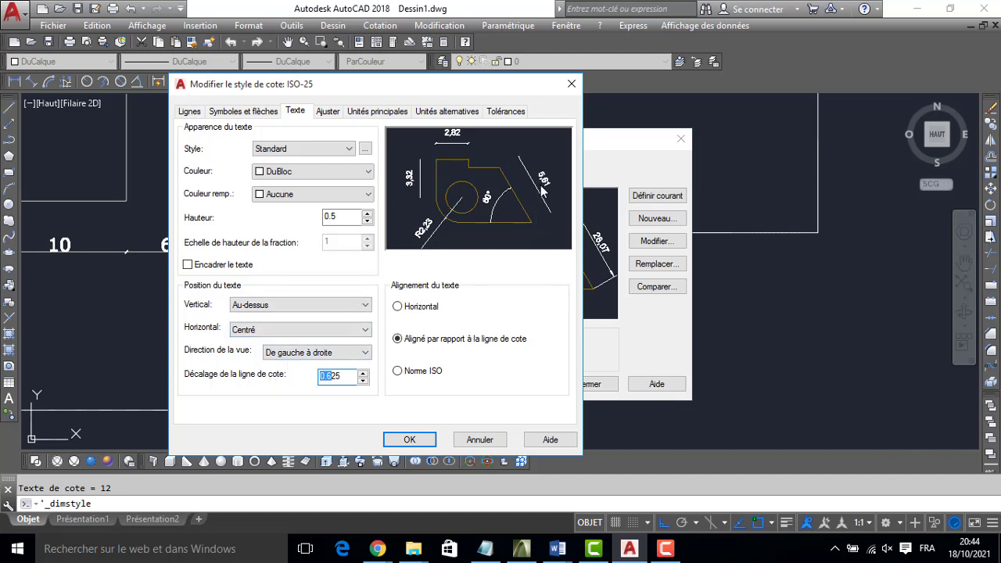
left_click(341, 378)
key("BackSpace")
key("BackSpace")
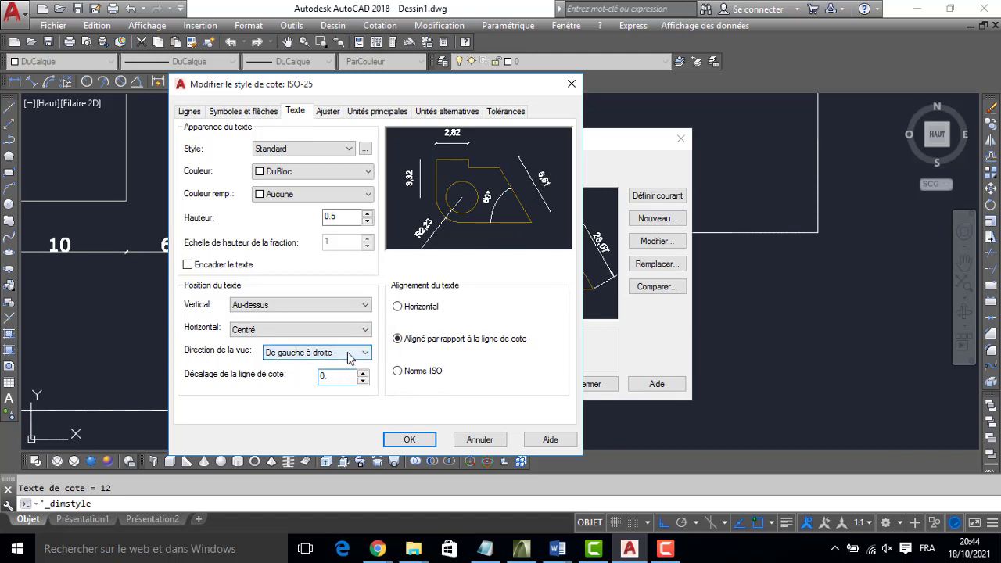
type("02")
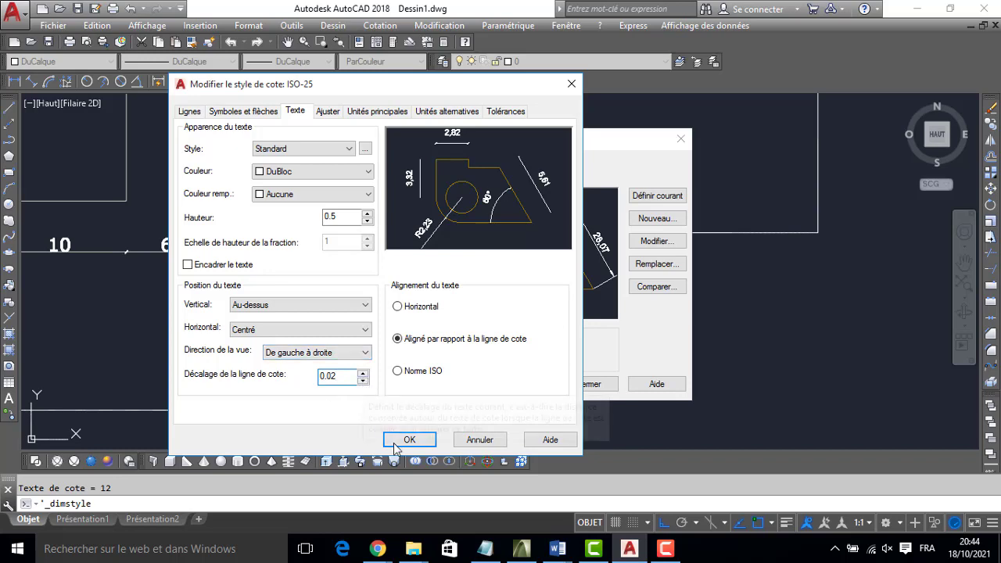
left_click(396, 440)
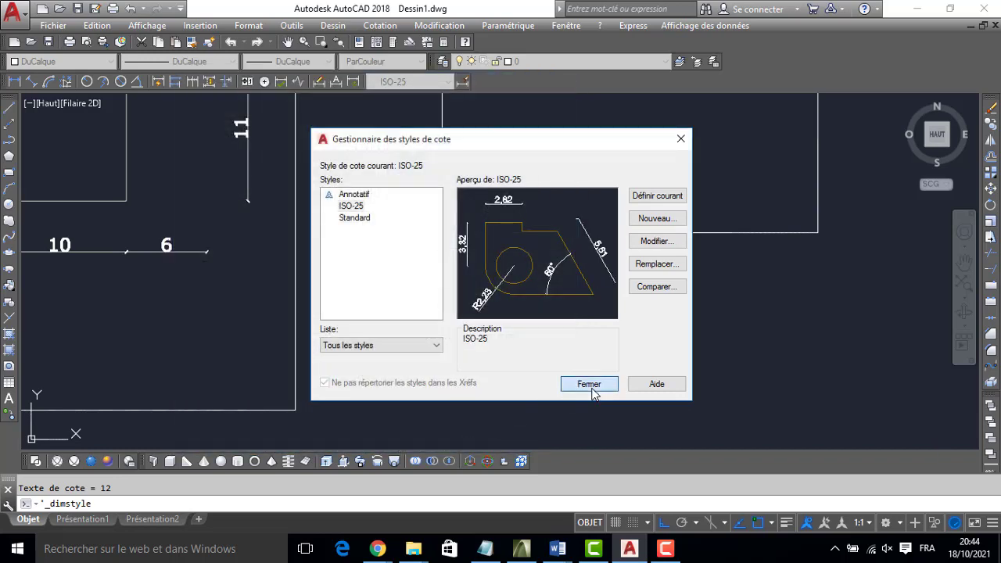
left_click(591, 384)
Continue the horizontal dimension chain below the outline across the bottom edge to the far right corner
mouse_move(602, 316)
middle_mouse_down()
mouse_move(608, 322)
mouse_move(489, 320)
mouse_move(500, 320)
middle_mouse_up()
middle_click_drag(522, 253, 481, 259)
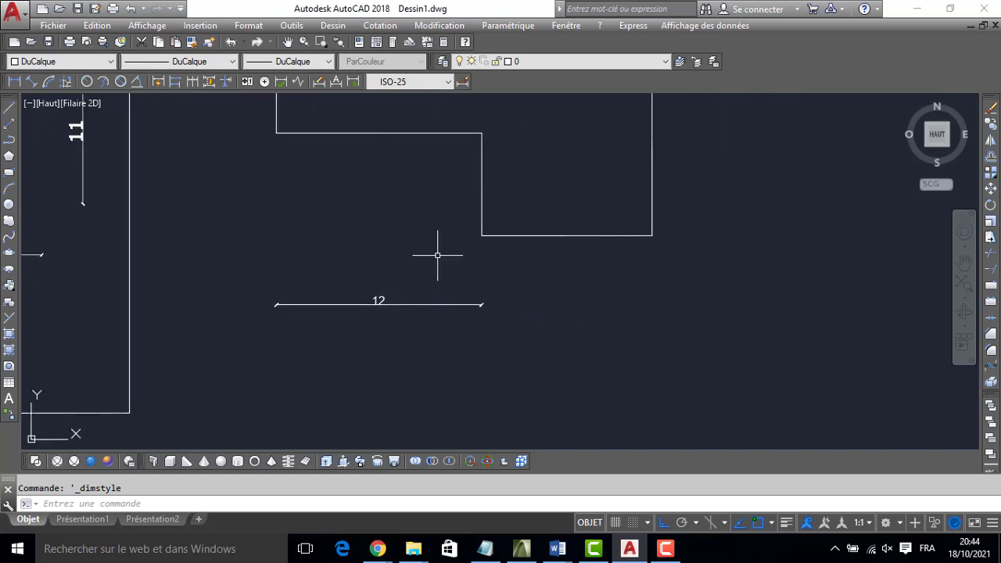
left_click(193, 85)
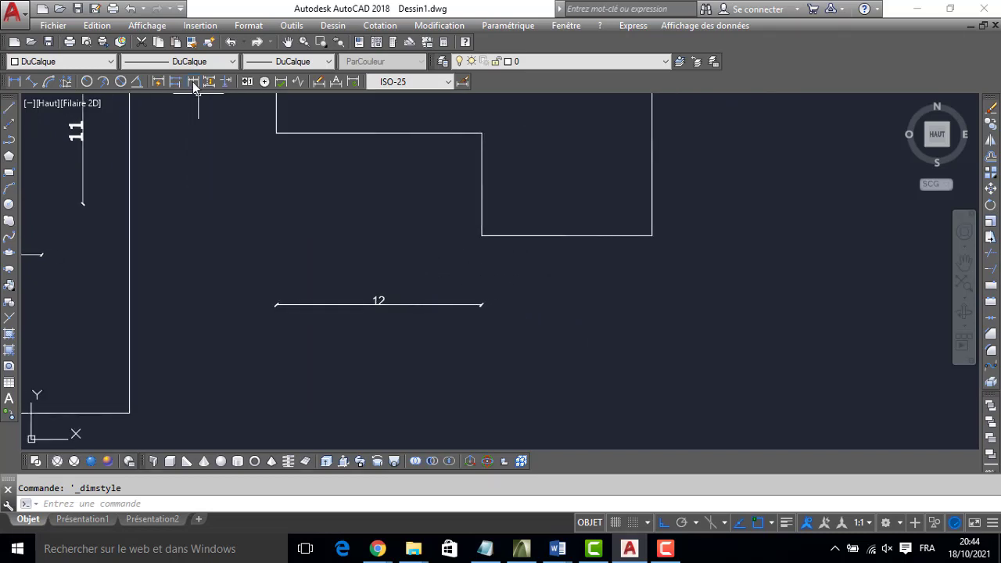
left_click(652, 235)
scroll(652, 231, "down", 3)
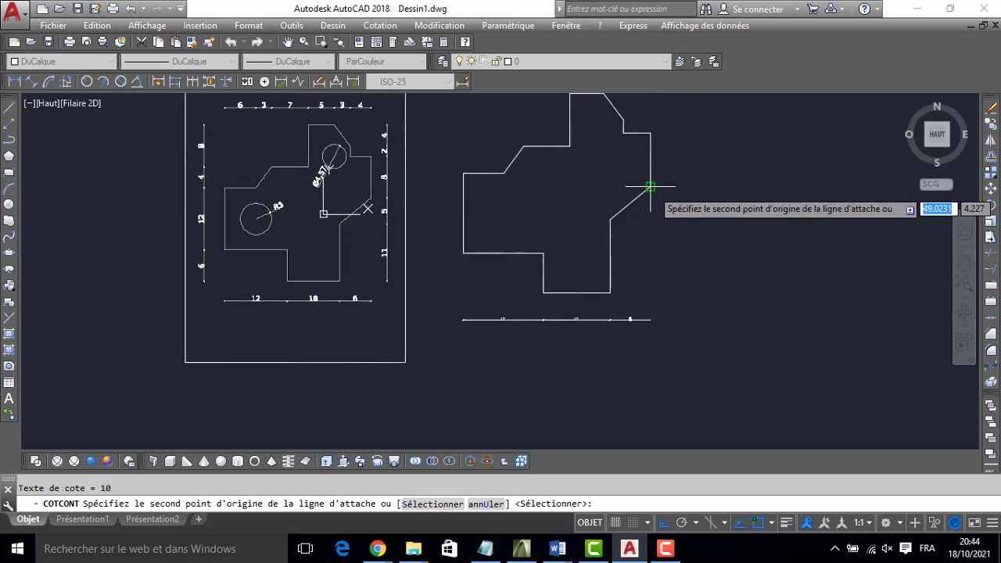
left_click(648, 190)
key("Escape")
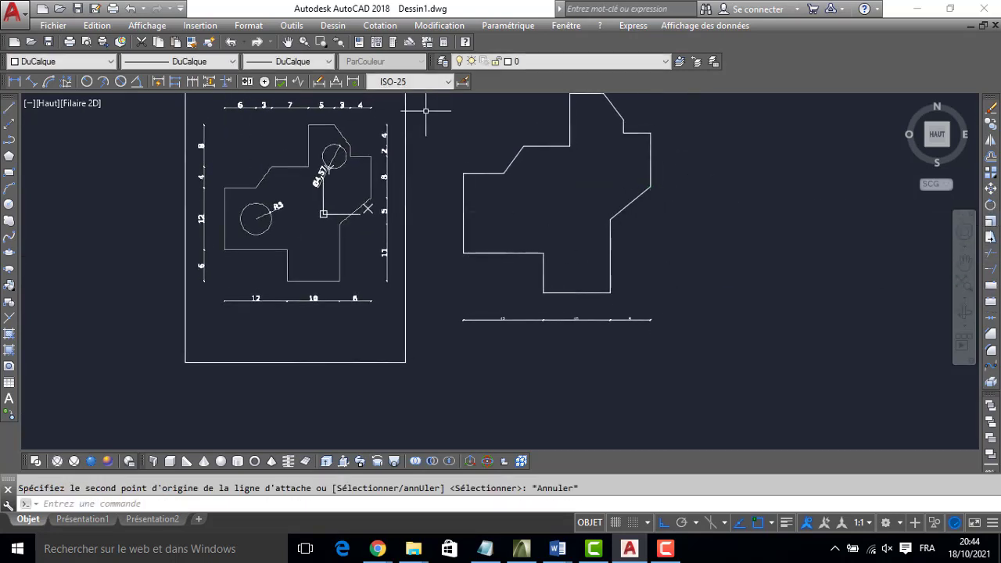
Modify the ISO-25 dimension style to set the arrow size to 0.5
left_click(462, 81)
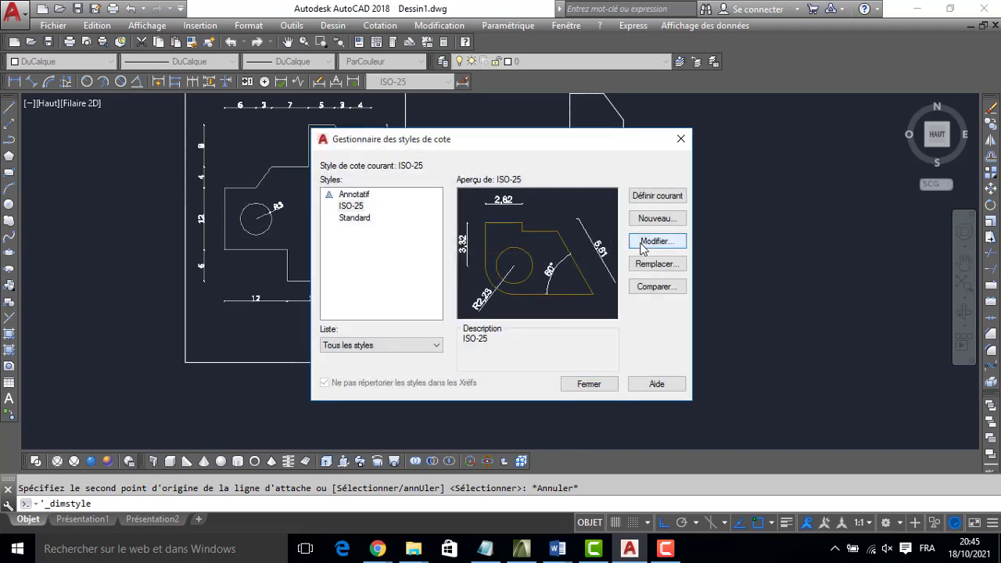
left_click(657, 241)
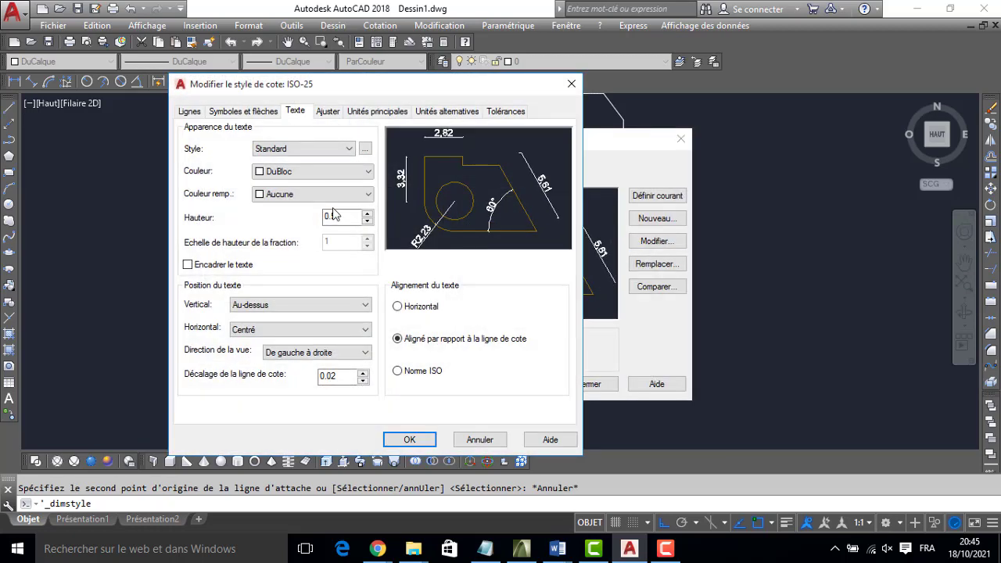
left_click(232, 113)
left_click(221, 258)
type("0.")
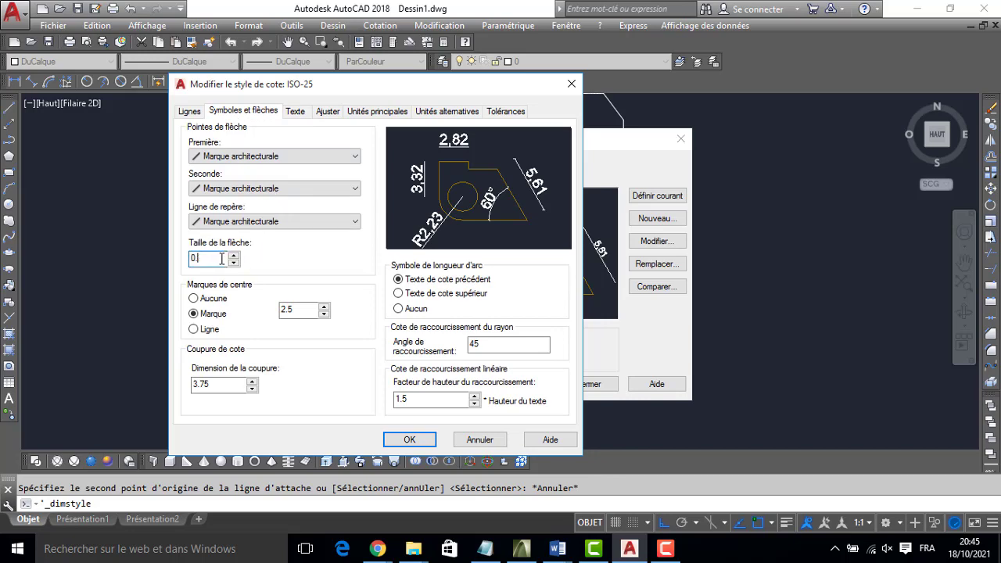
type("5")
left_click(404, 439)
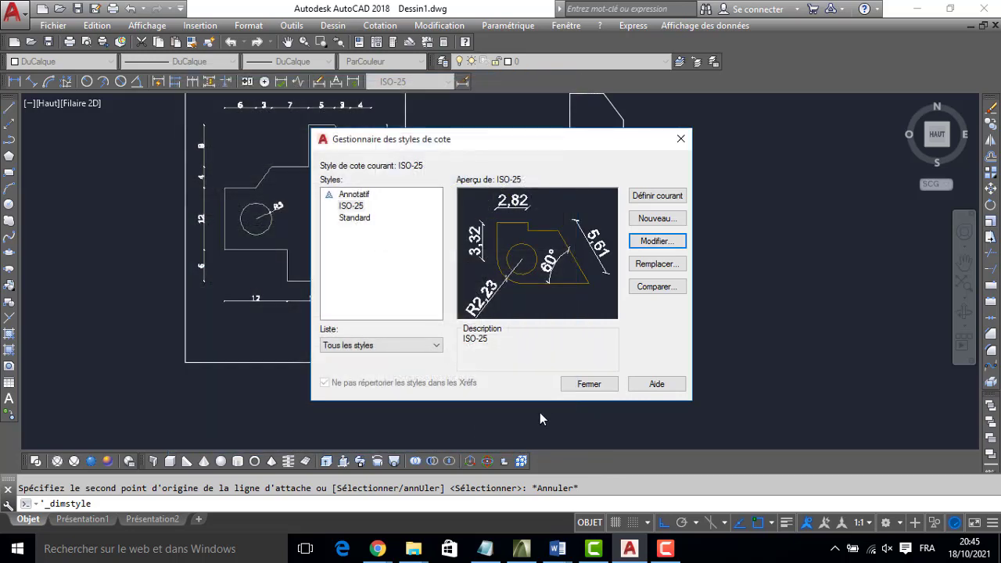
left_click(590, 383)
Add a vertical linear dimension for the outline's lower-right vertical edge, placing it to the right of the shape
middle_click_drag(599, 346, 518, 370)
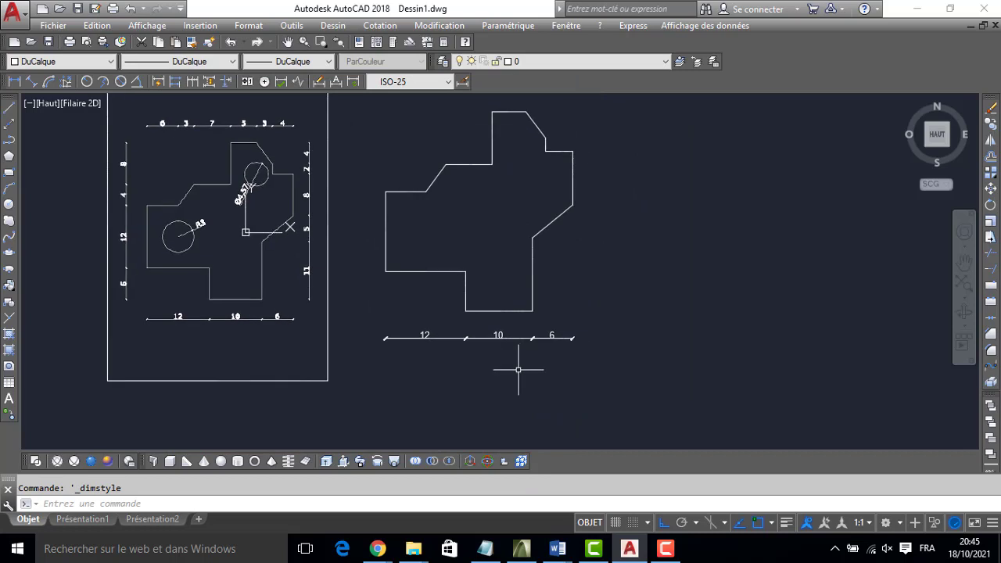
left_click(14, 81)
left_click(533, 312)
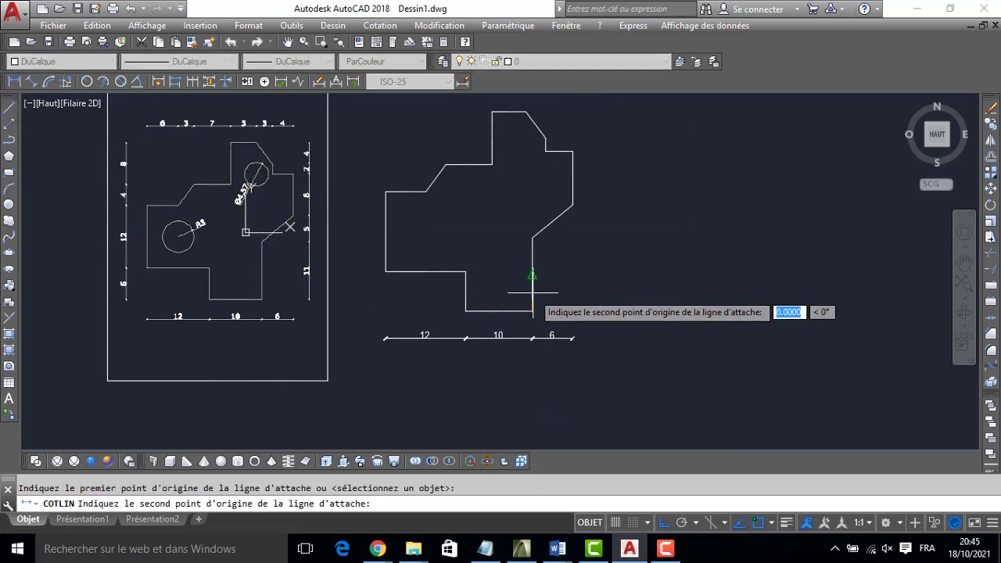
left_click(532, 238)
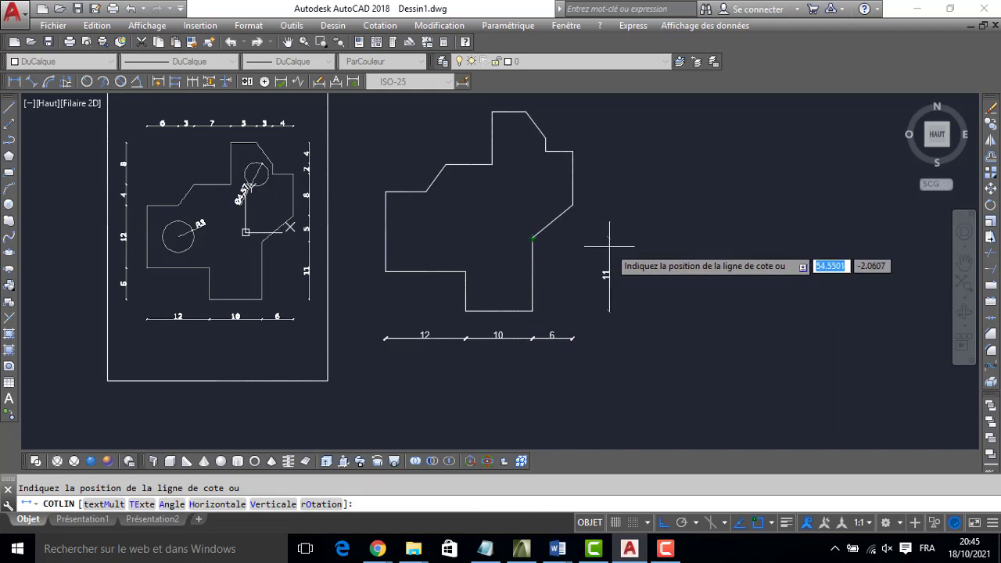
left_click(599, 247)
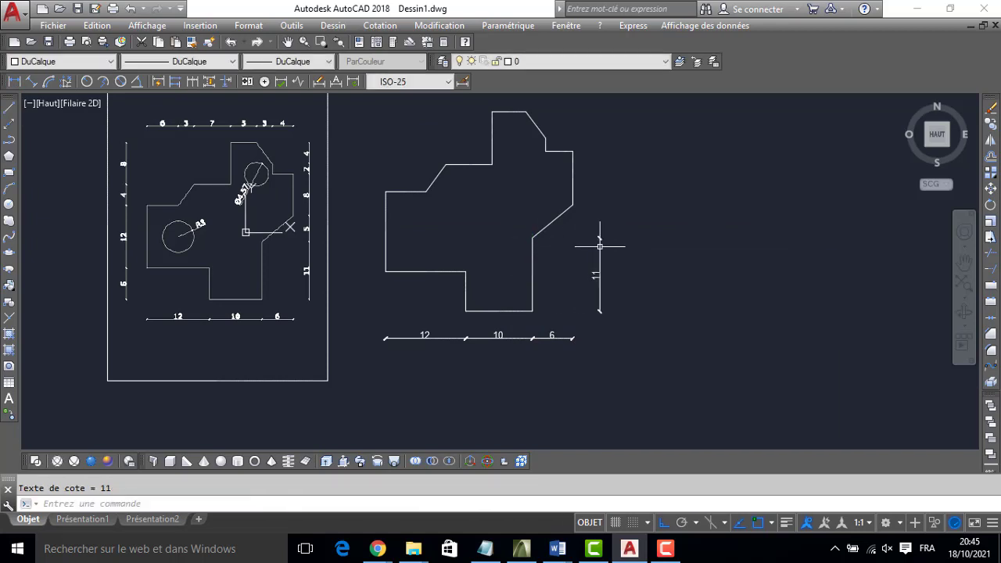
Continue the right-hand vertical dimension chain through each remaining corner up to the outline's top edge
left_click(193, 79)
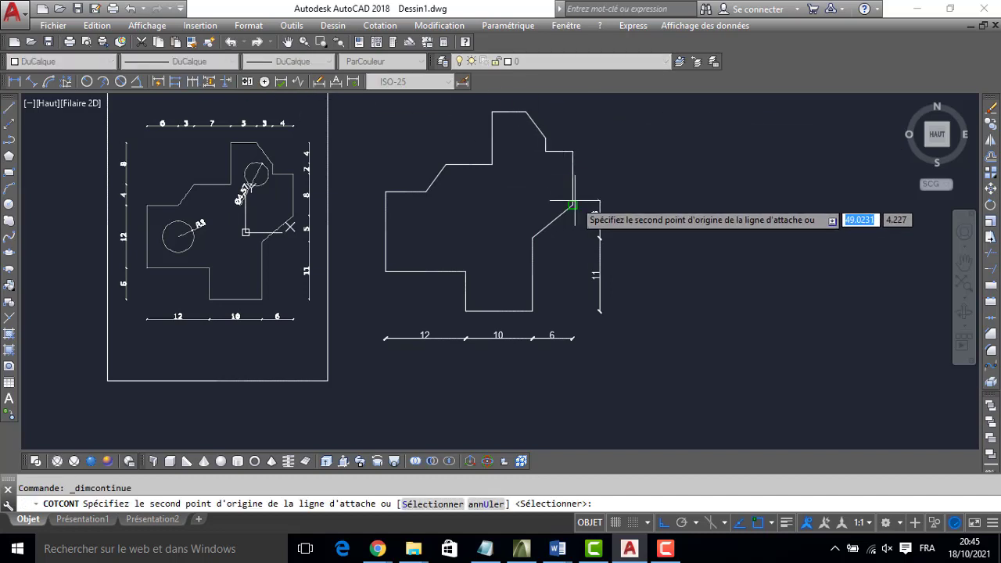
left_click(574, 151)
left_click(545, 140)
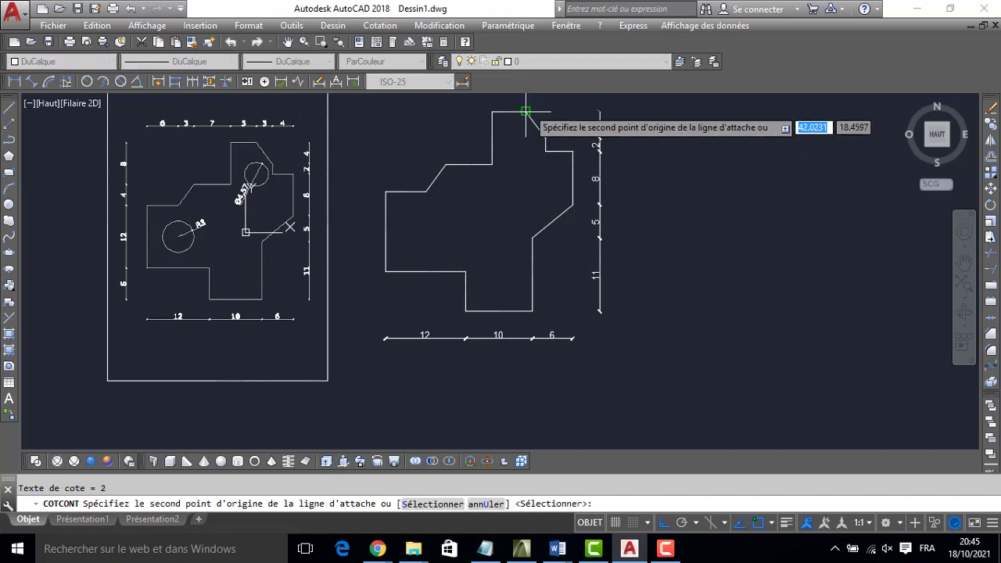
left_click(525, 111)
key("Escape")
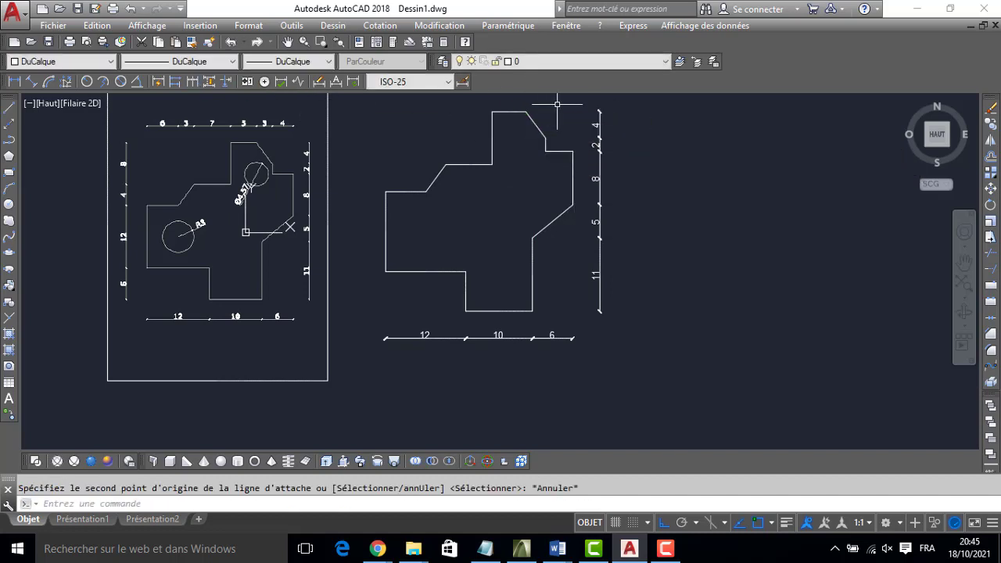
Add a vertical linear dimension for the lower-left step of the outline, placing it to the left of the shape
left_click(14, 82)
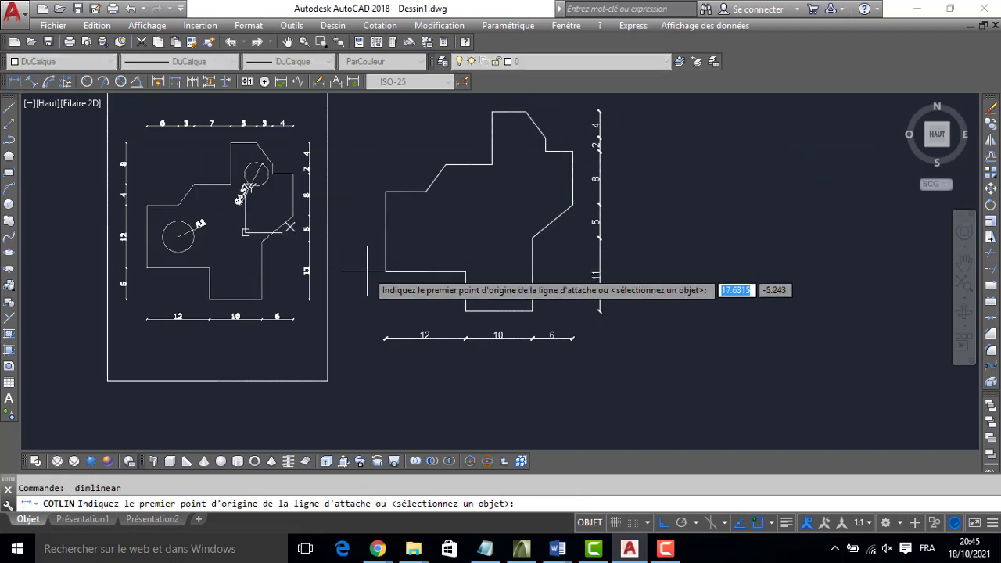
left_click(466, 312)
left_click(465, 273)
left_click(370, 283)
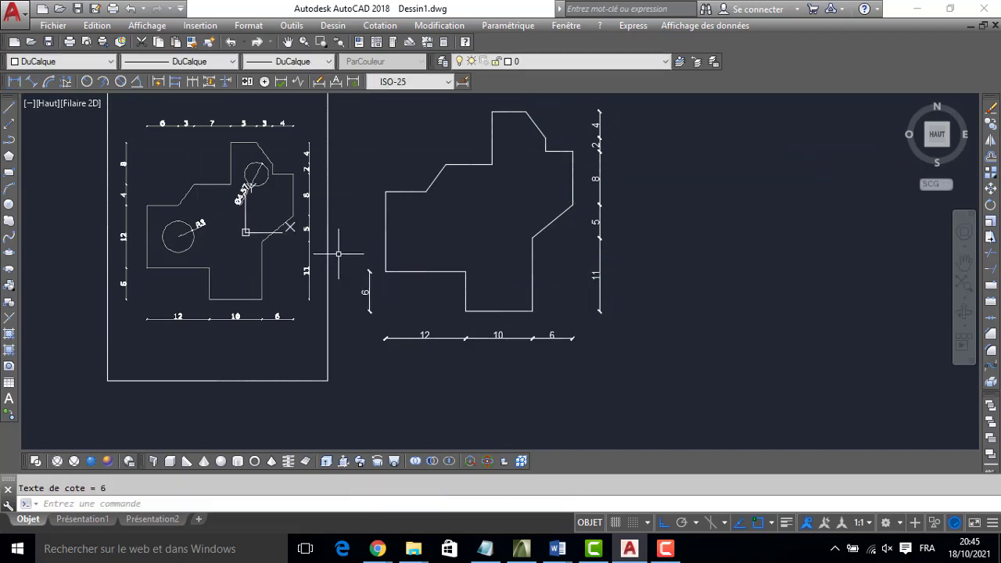
Continue the left-hand vertical dimension chain through the upper-left corners to the outline's top edge
left_click(193, 81)
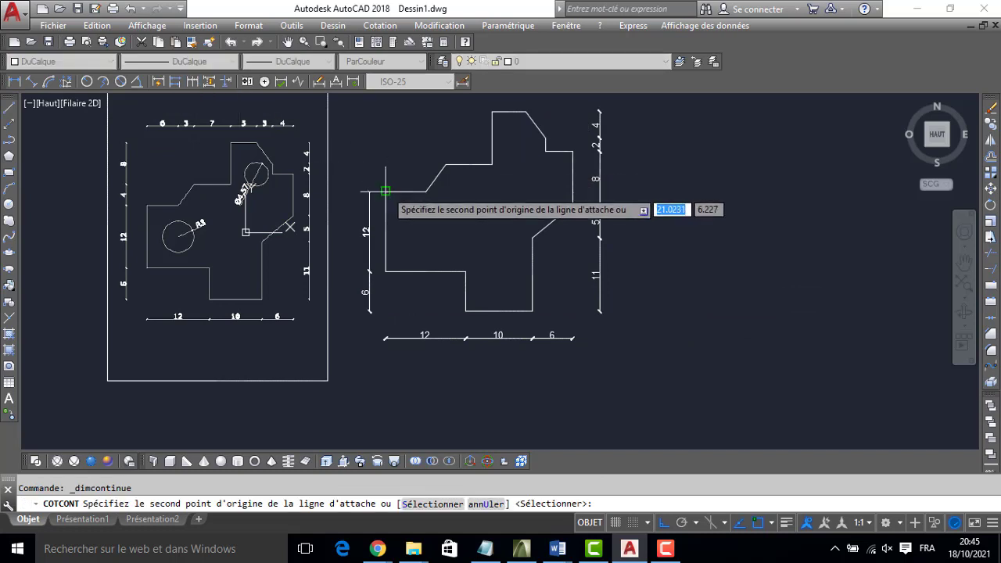
left_click(386, 192)
left_click(446, 164)
left_click(492, 112)
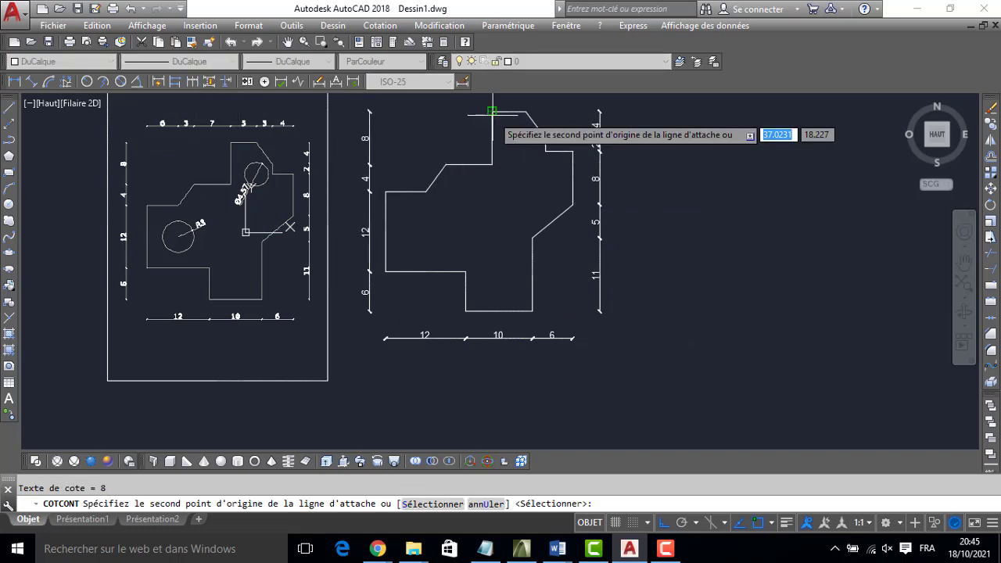
key("Escape")
Add a horizontal linear dimension for the outline's upper-left edge, placing it above the whole shape
left_click(14, 81)
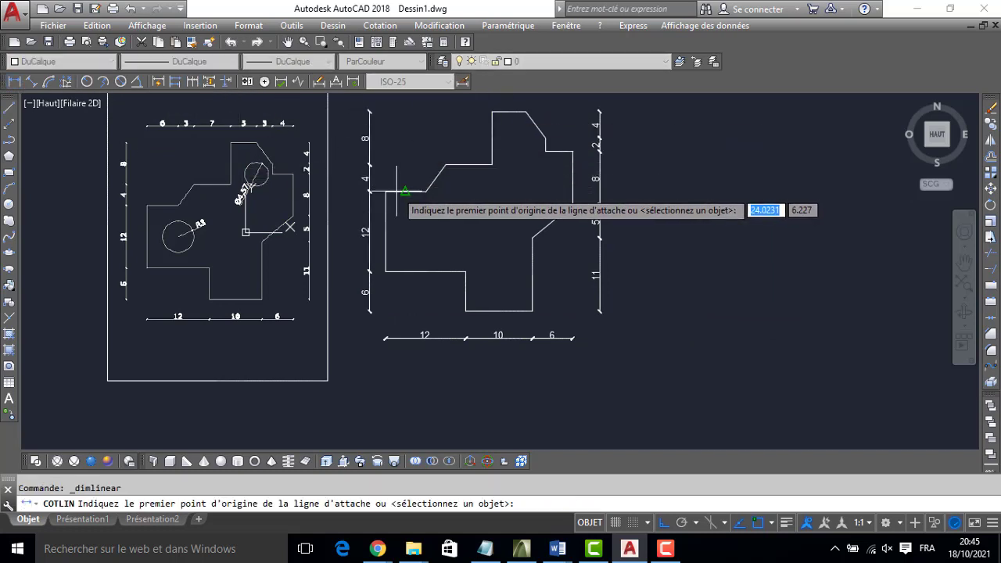
left_click(392, 181)
left_click(422, 189)
middle_click_drag(422, 150, 424, 211)
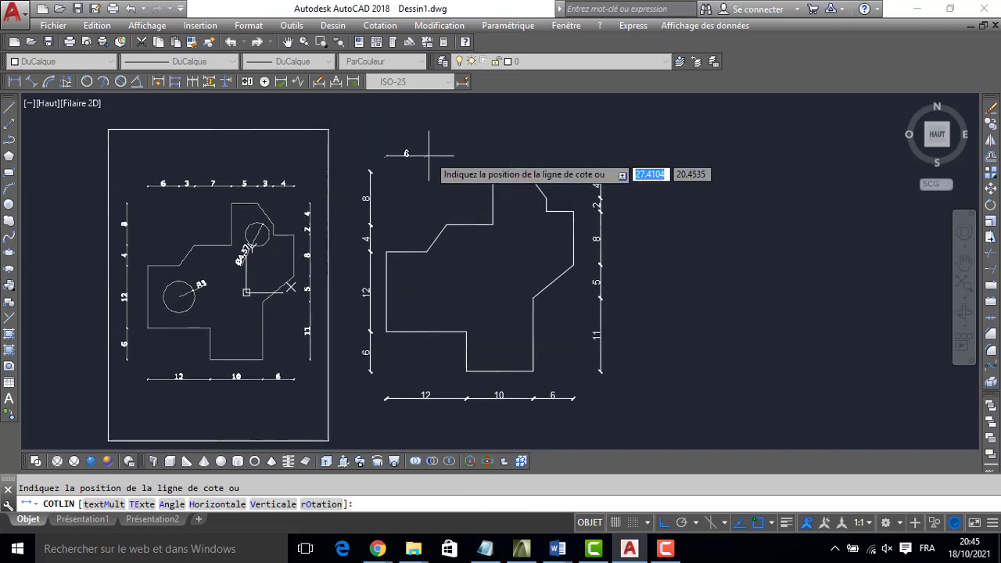
left_click(408, 151)
Continue the top dimension chain from the upper-left edge through the inner step and top corners to the right edge
left_click(193, 81)
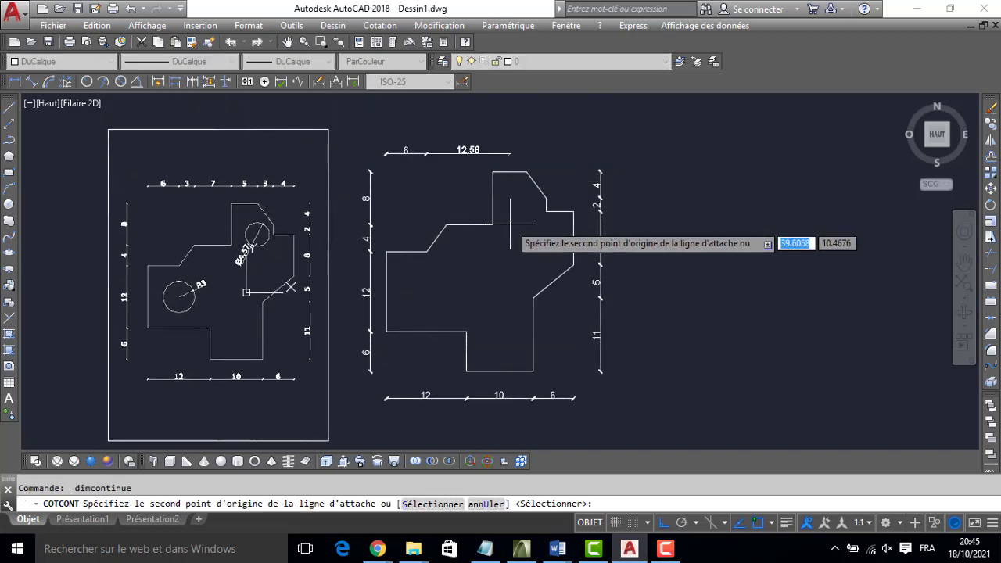
left_click(492, 225)
left_click(528, 172)
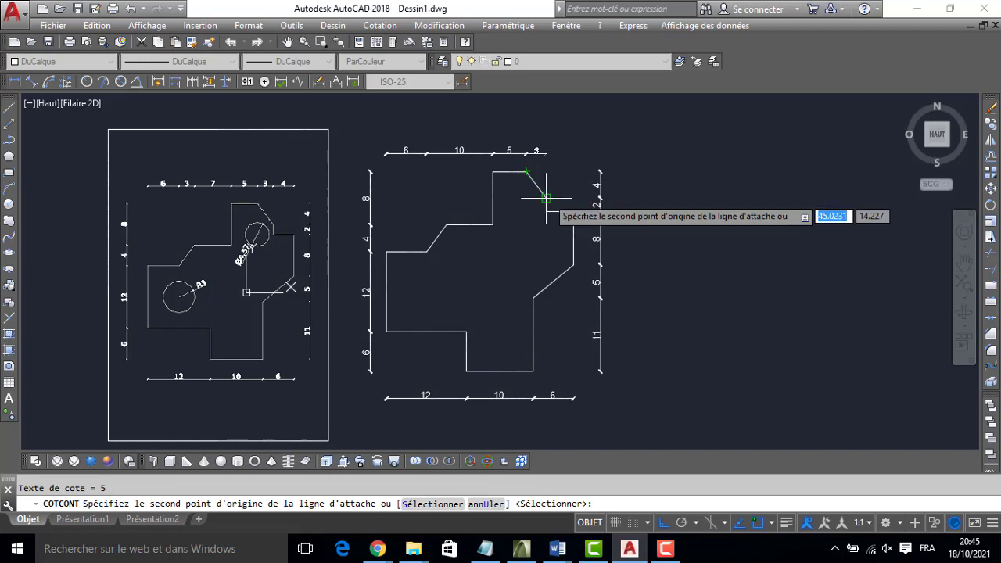
left_click(546, 210)
left_click(573, 212)
key("Escape")
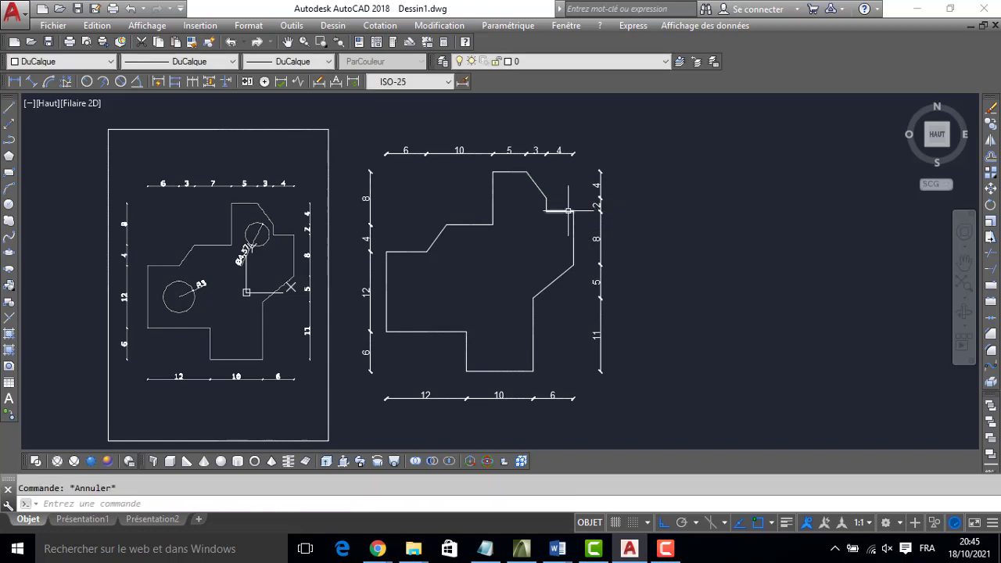
middle_click_drag(534, 388, 578, 383)
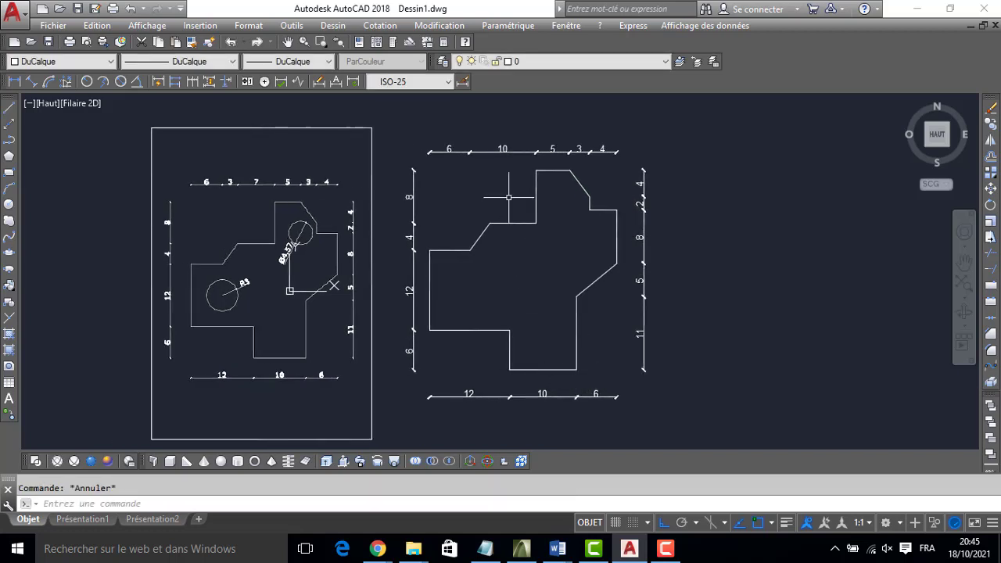
scroll(216, 305, "up", 2)
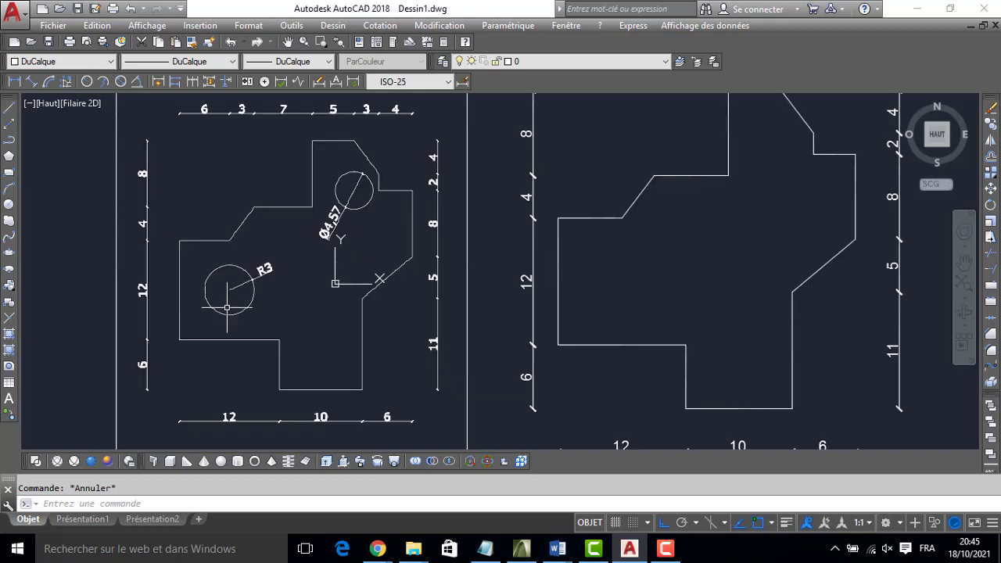
left_click(10, 107)
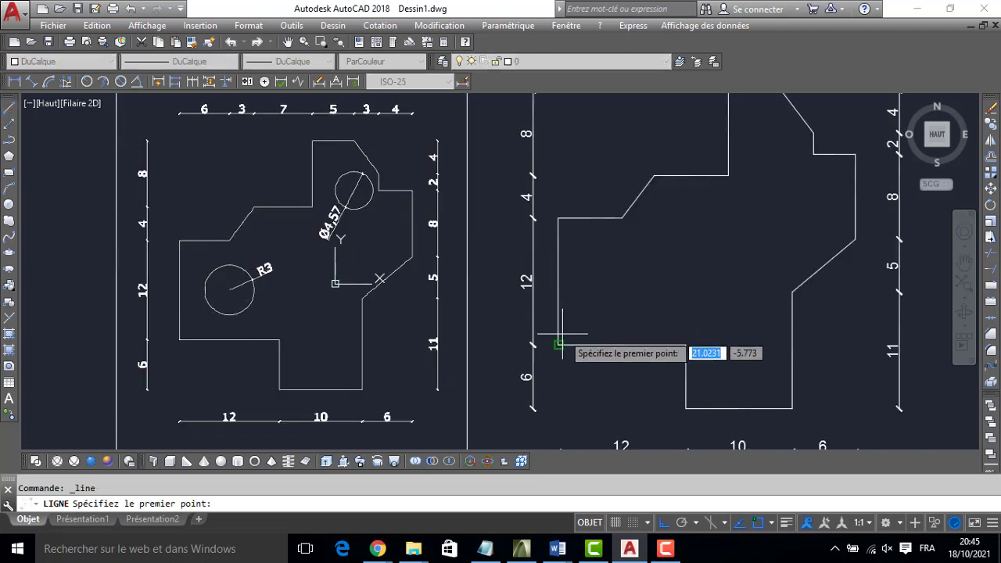
left_click(230, 289)
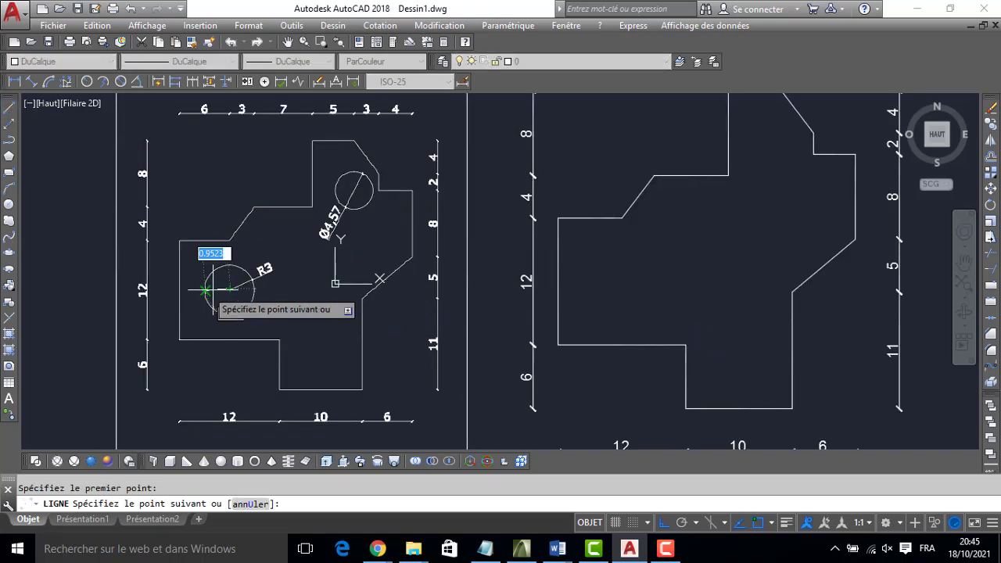
key("Escape")
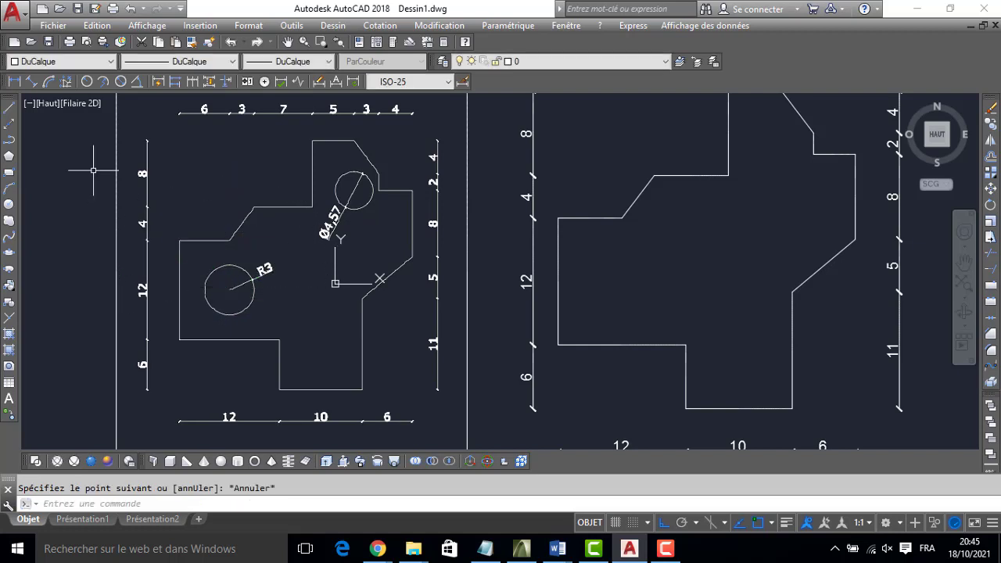
left_click(12, 83)
key("Escape")
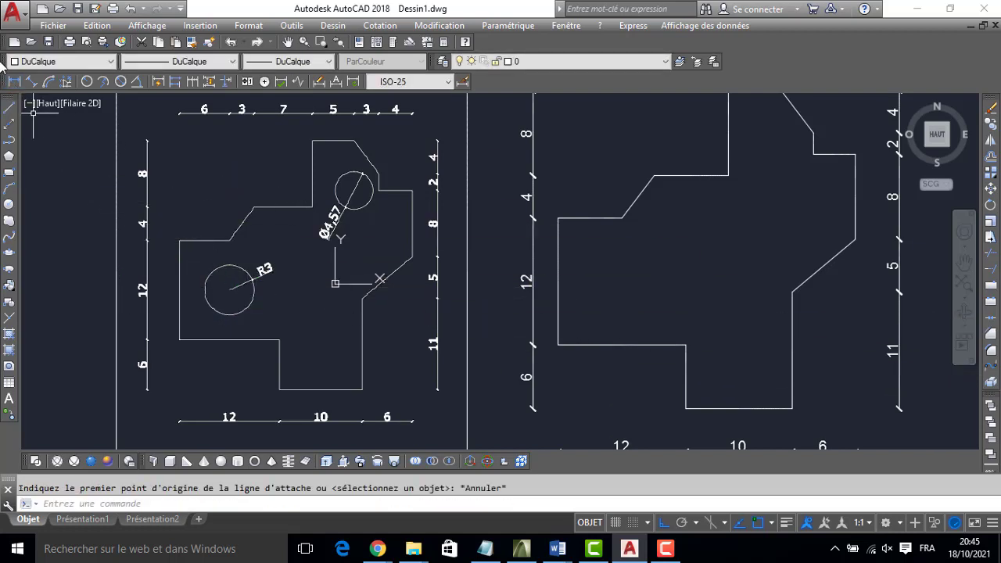
Draw construction lines from the new outline's left-hand bottom corner, 6 units right along the edge and 6 units up
left_click(12, 114)
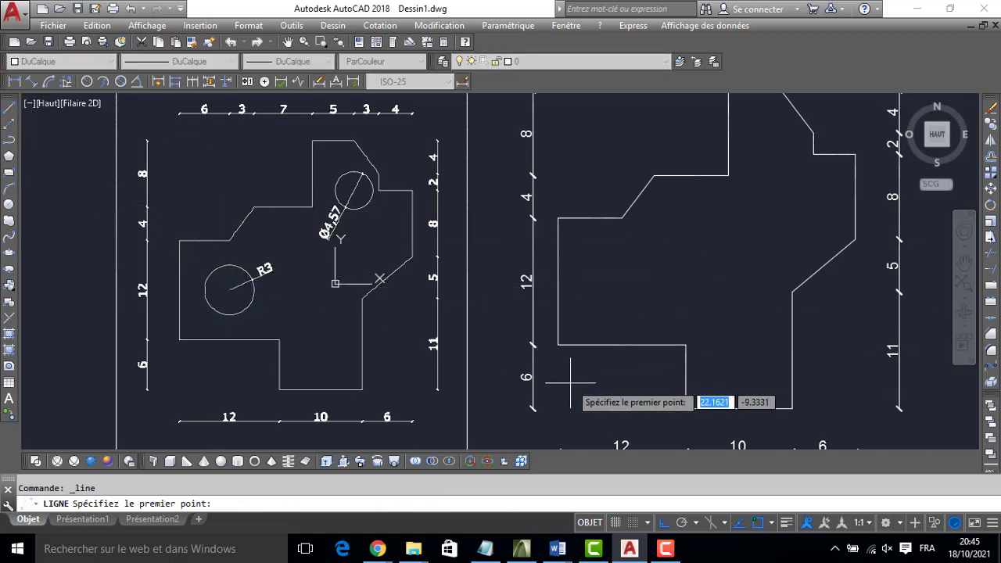
left_click(557, 344)
type("6")
key("Return")
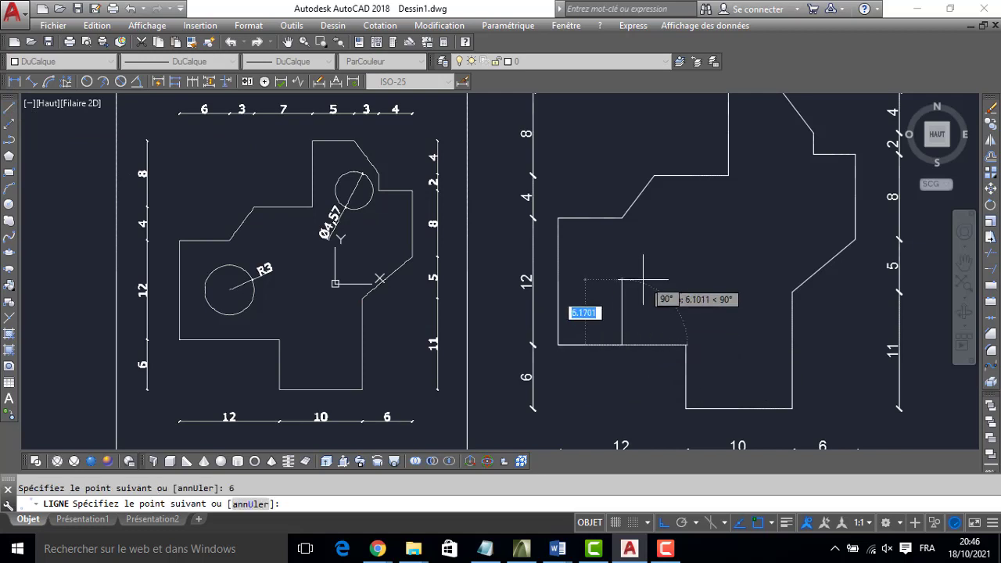
type("6")
key("Return")
key("Return")
key("Return")
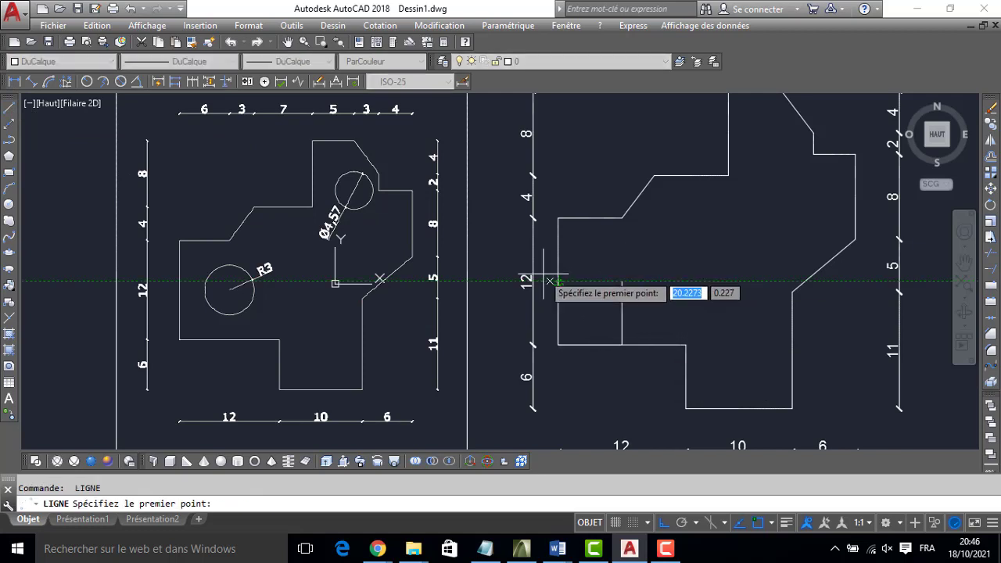
key("Escape")
Draw a circle of radius 3 centred on the vertical construction line's upper end, and erase both construction lines
left_click(8, 206)
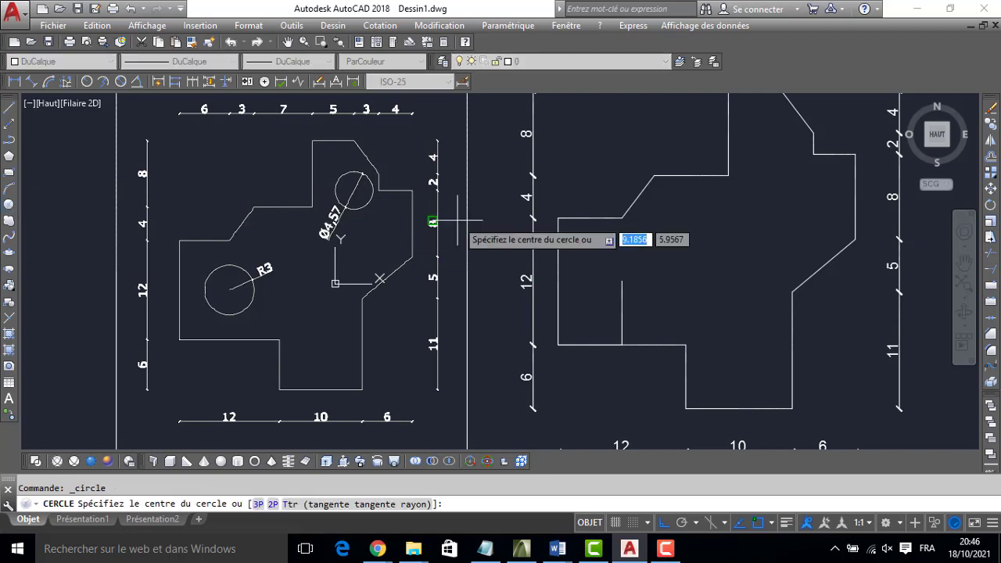
left_click(622, 281)
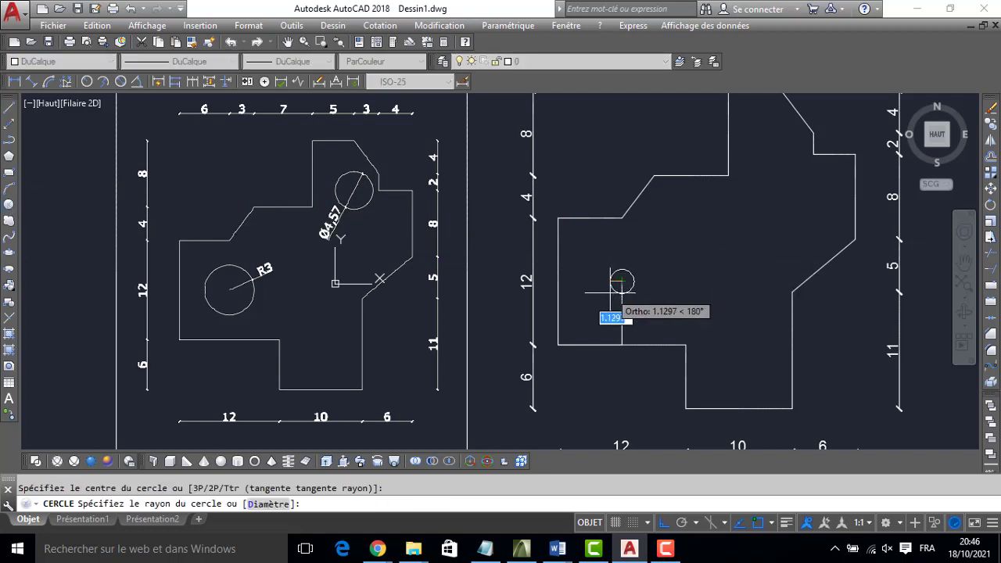
type("3")
key("Return")
left_click(630, 352)
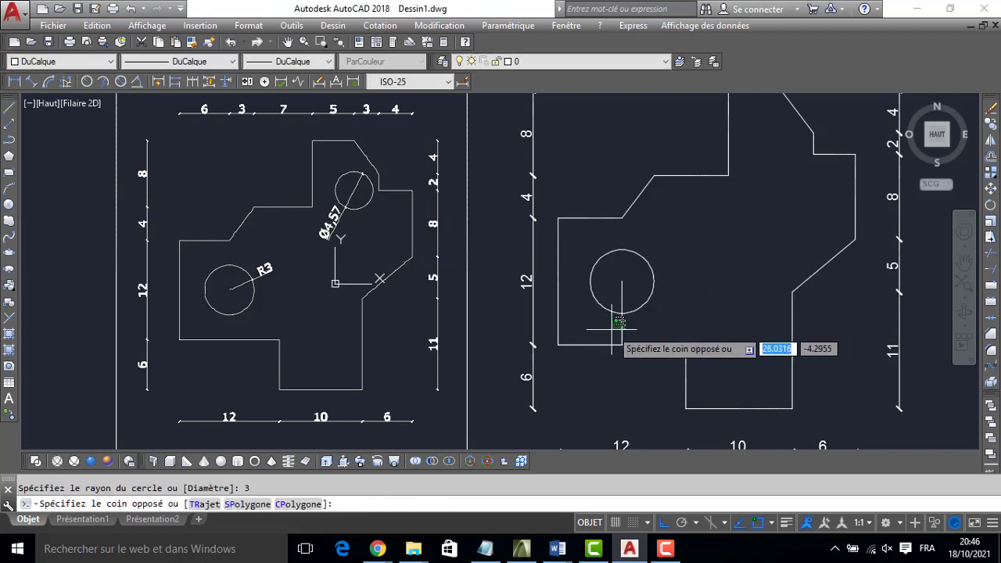
left_click(596, 341)
key("Delete")
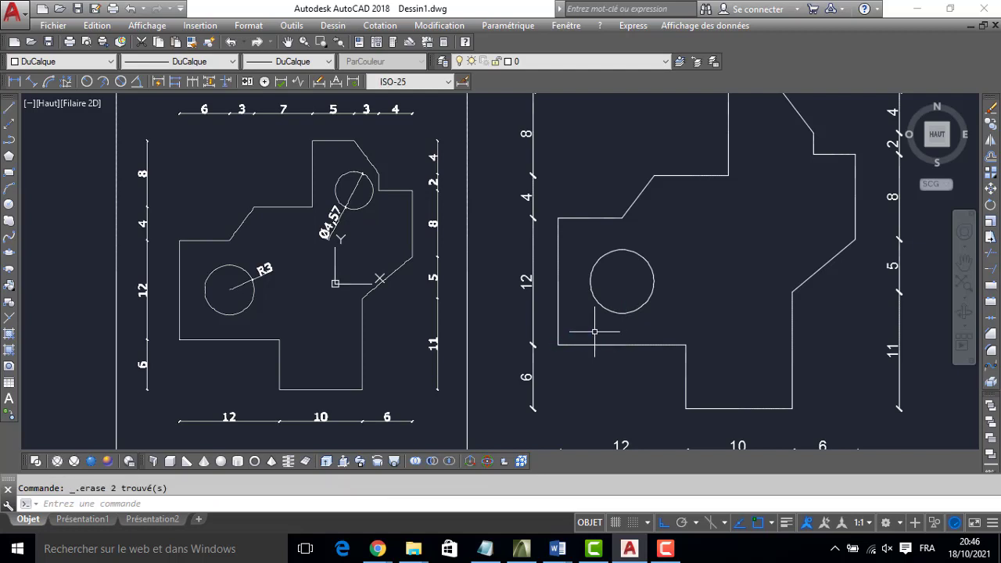
Draw a horizontal construction line 3 units to the left from the new outline's inner step corner at the upper right
middle_click_drag(657, 309, 574, 355)
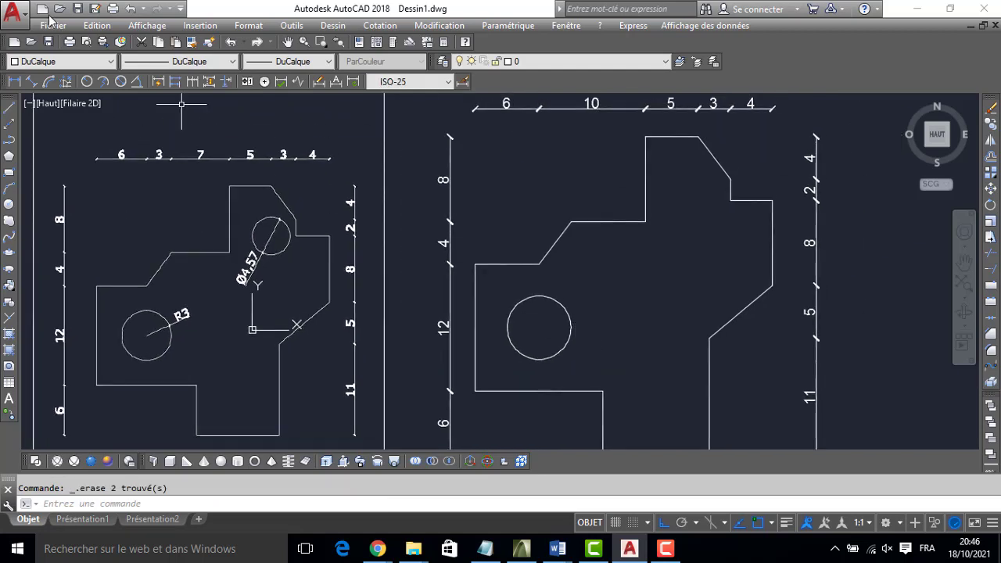
left_click(10, 112)
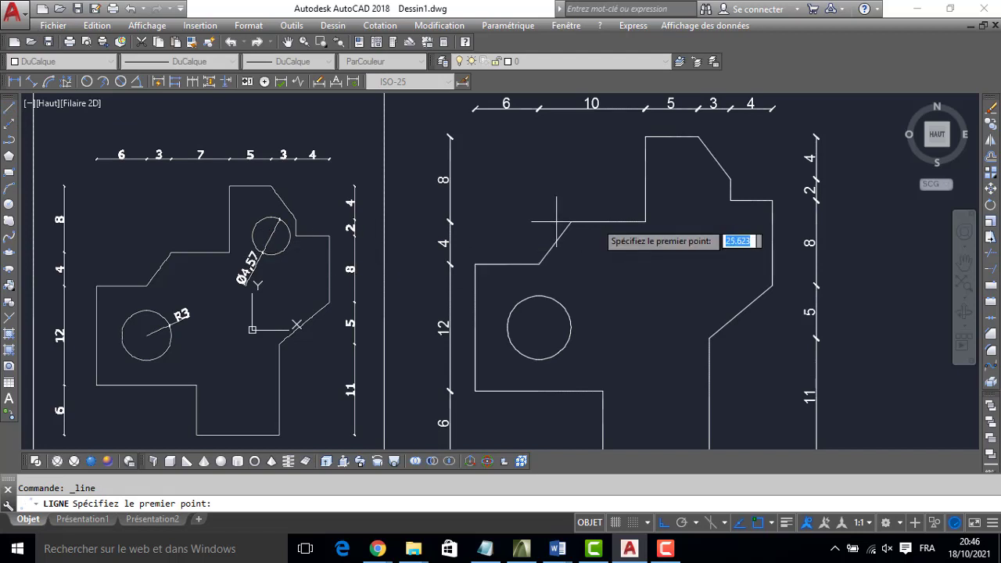
left_click(730, 201)
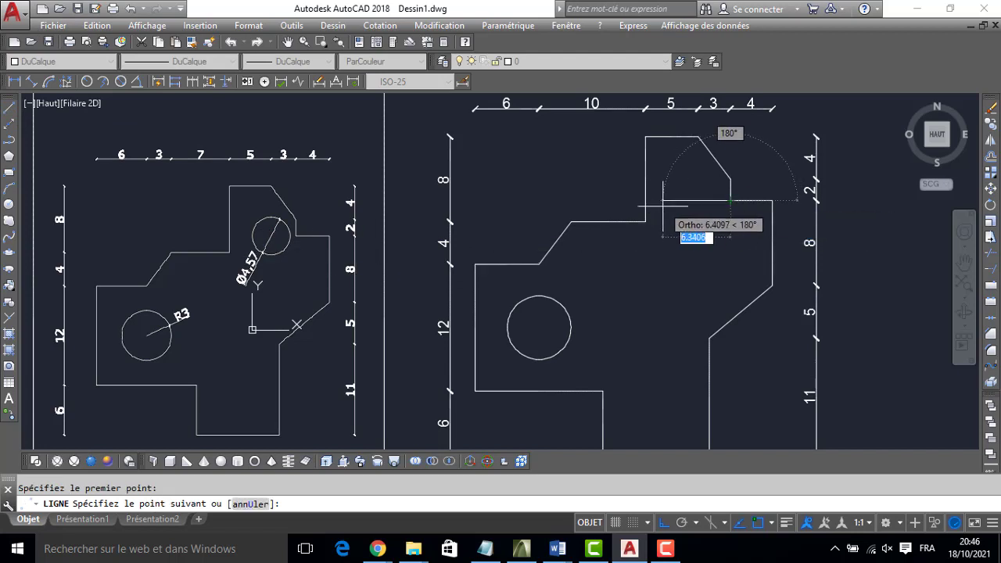
type("3")
key("Return")
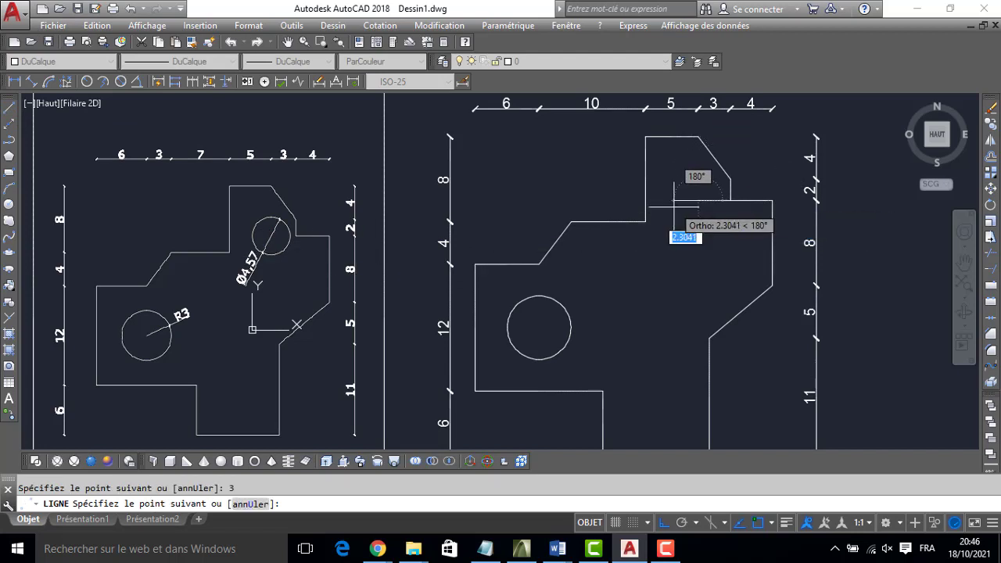
key("Return")
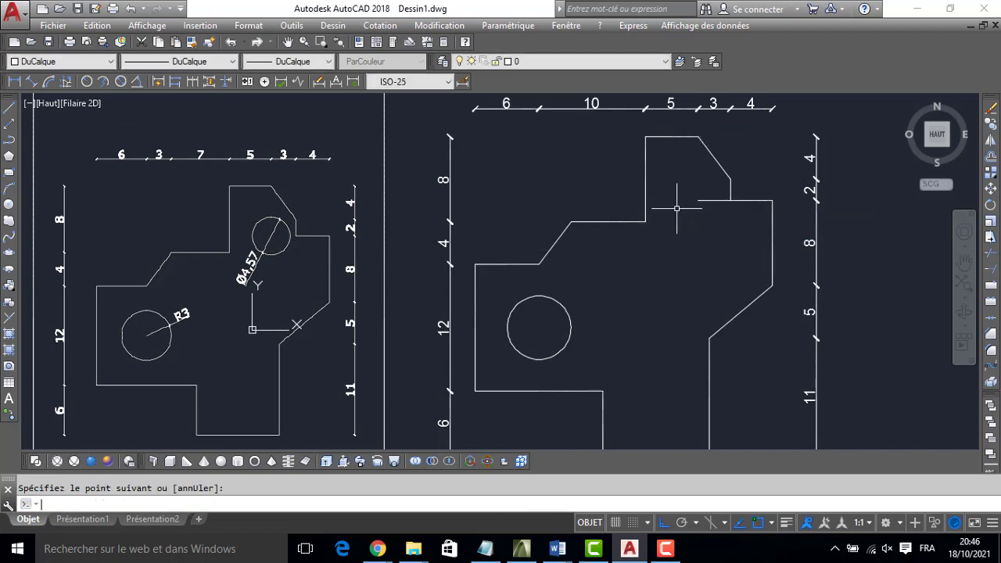
Draw a circle of diameter 4.57 centred on the construction line's free end, and erase that line
left_click(9, 205)
scroll(242, 269, "up", 2)
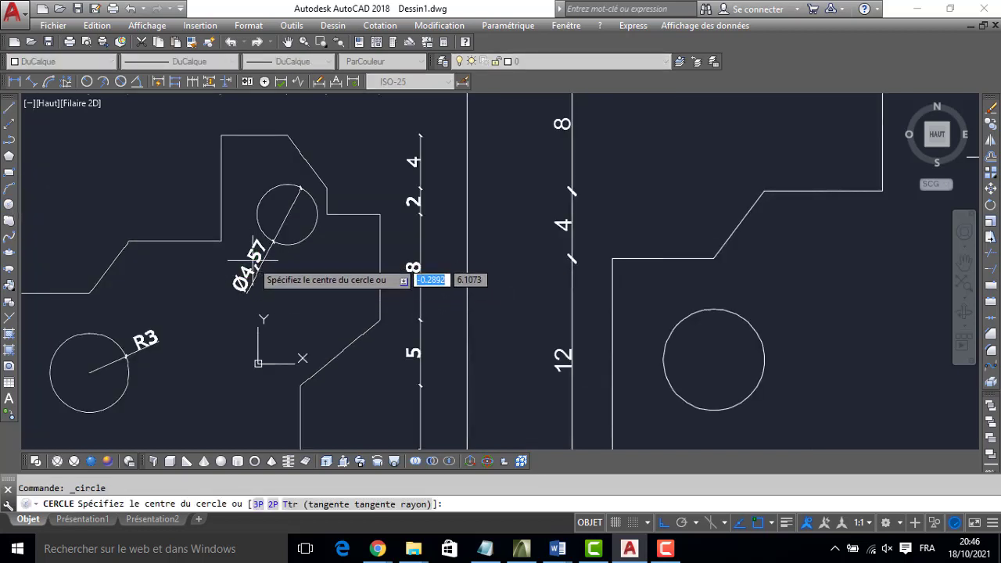
middle_click_drag(594, 238, 437, 244)
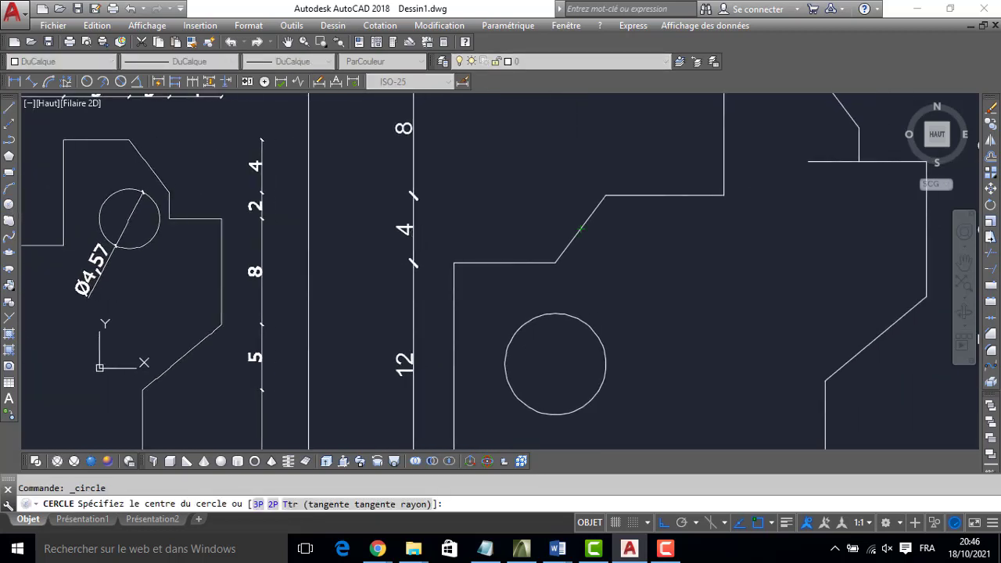
left_click(809, 162)
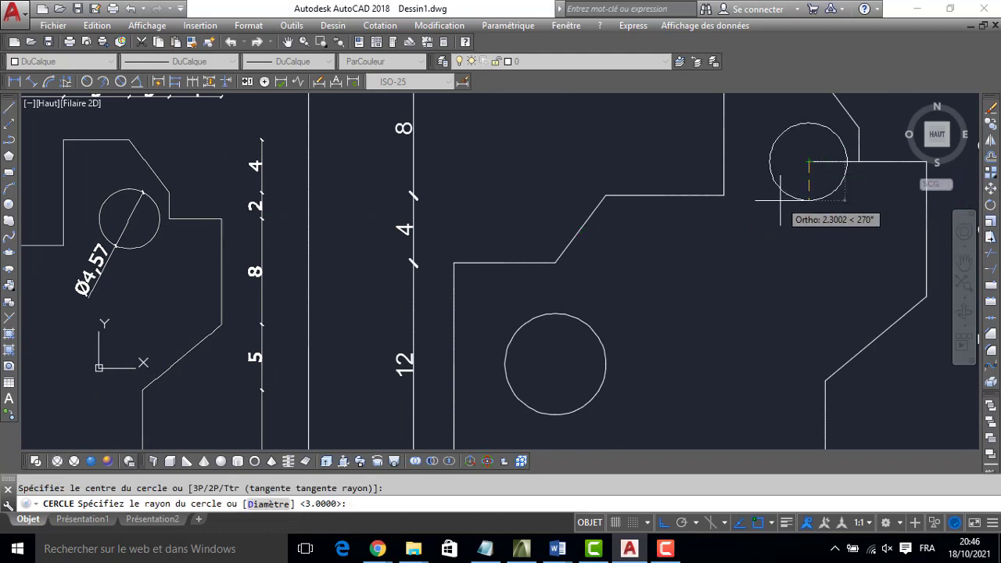
type("d")
key("Return")
type("4")
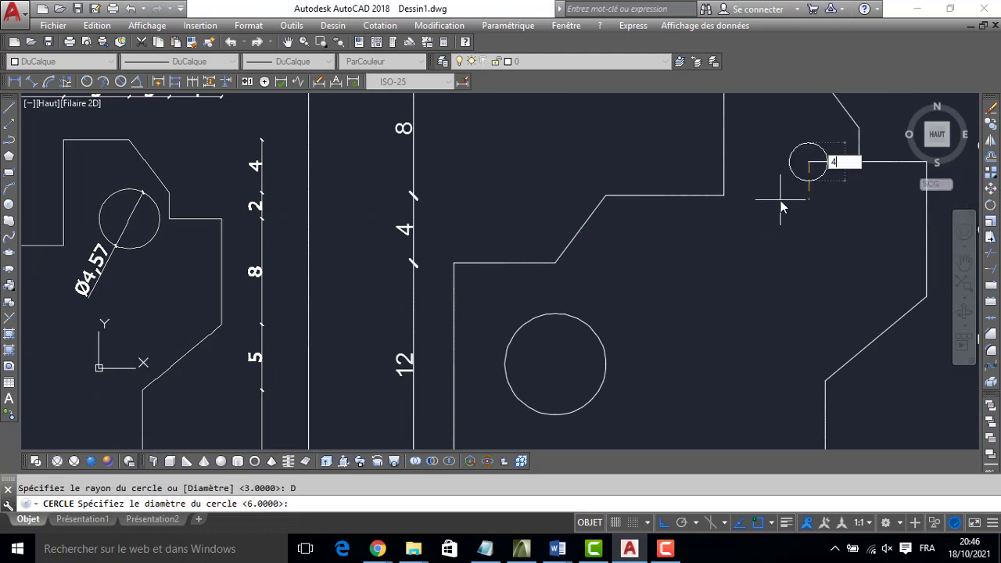
type(".57")
key("Return")
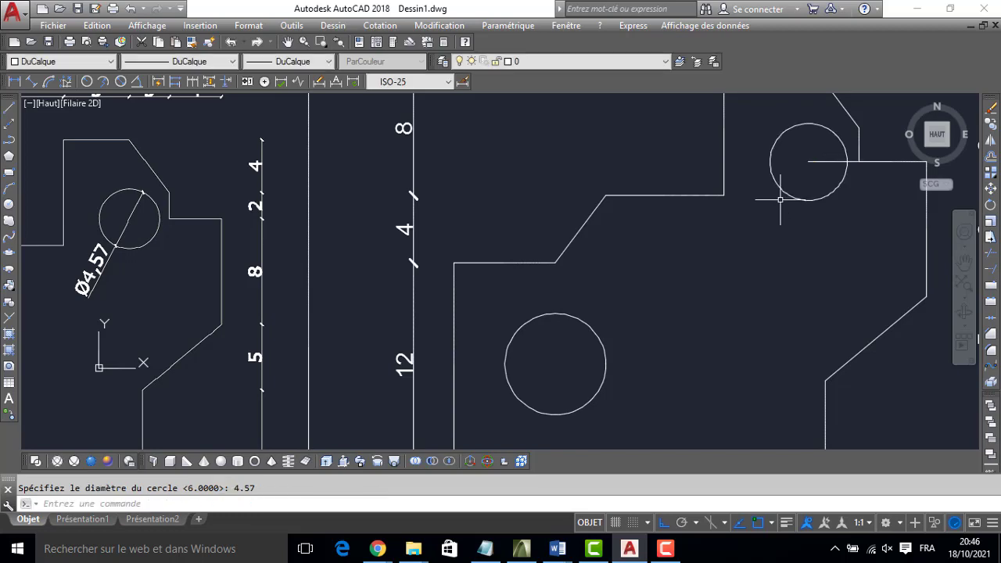
left_click(831, 162)
key("Delete")
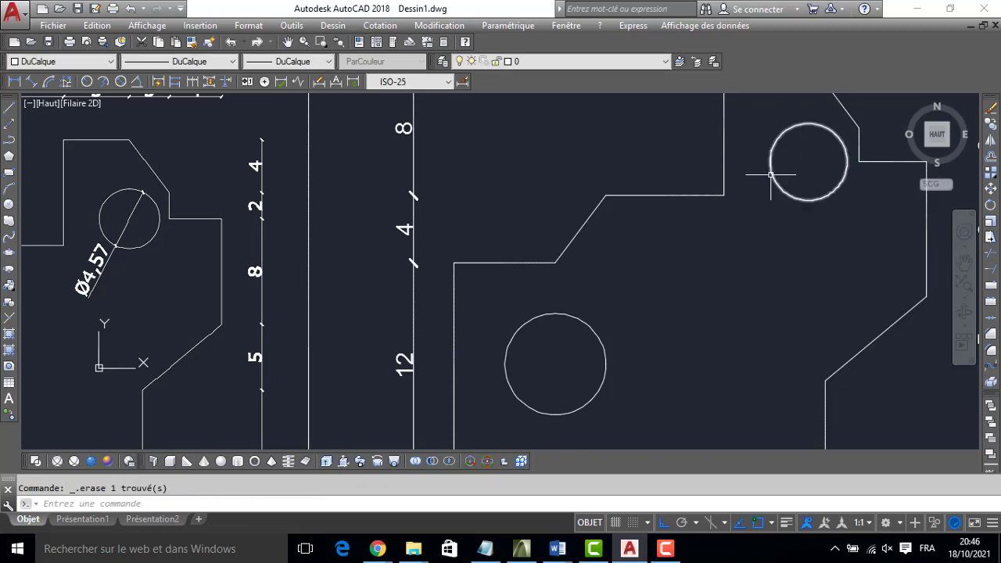
Add a radius dimension to the new outline's larger lower-left circle, placing its text outside the circle to the upper right
scroll(771, 177, "down", 4)
middle_click_drag(763, 229, 674, 245)
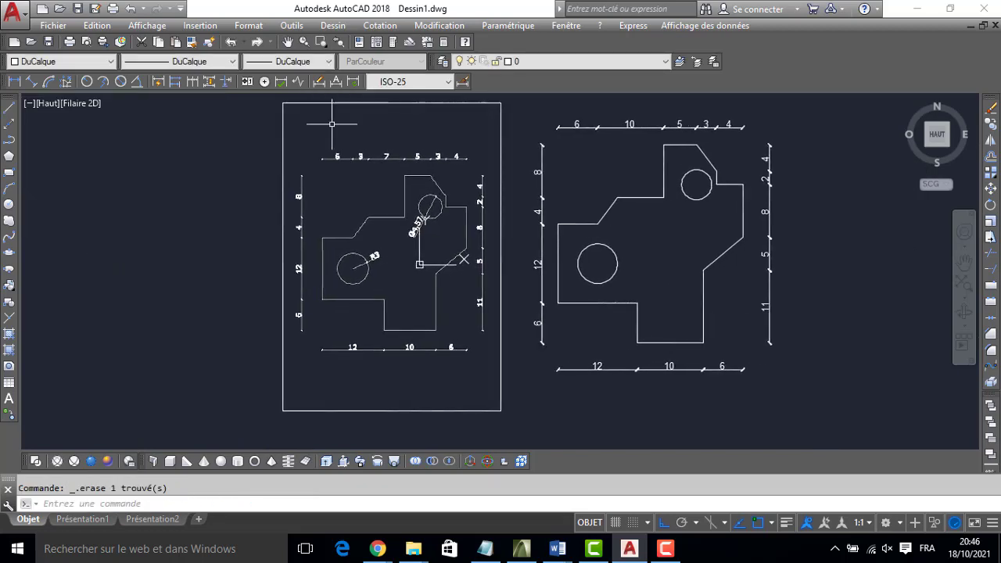
left_click(87, 81)
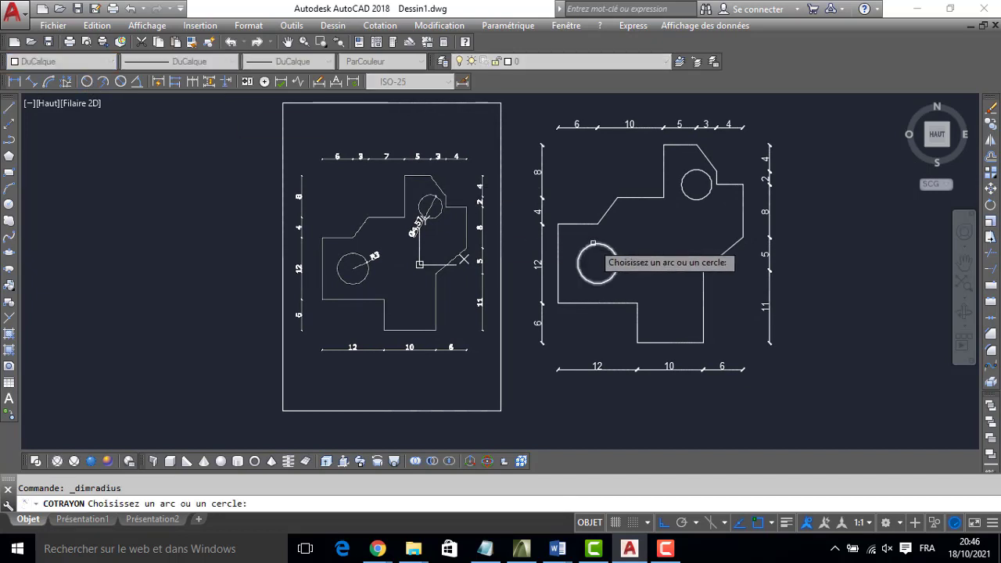
left_click(616, 256)
scroll(652, 252, "up", 3)
left_click(609, 257)
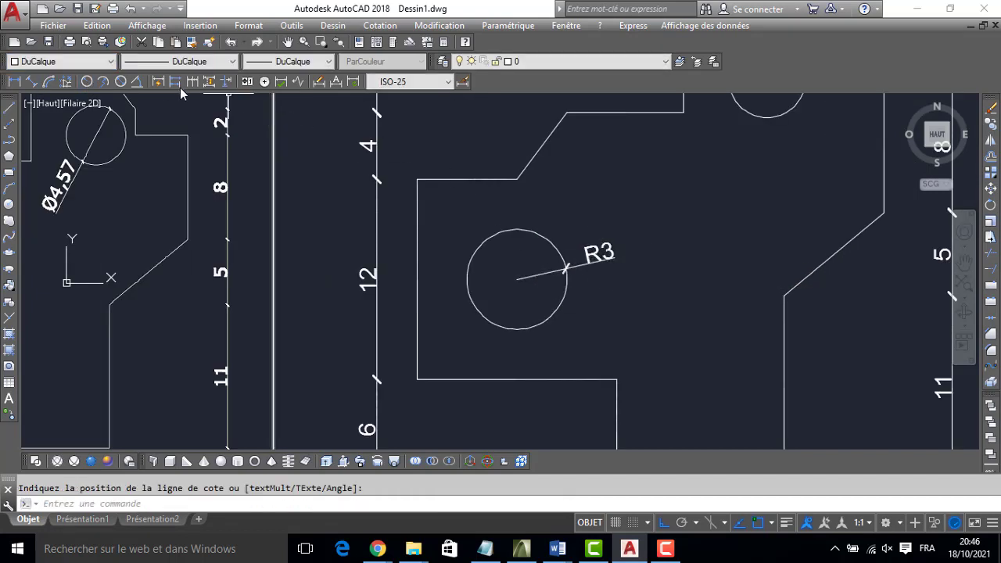
Add a diameter dimension to the new outline's smaller upper circle, placing its text outside the circle to the lower left
left_click(121, 83)
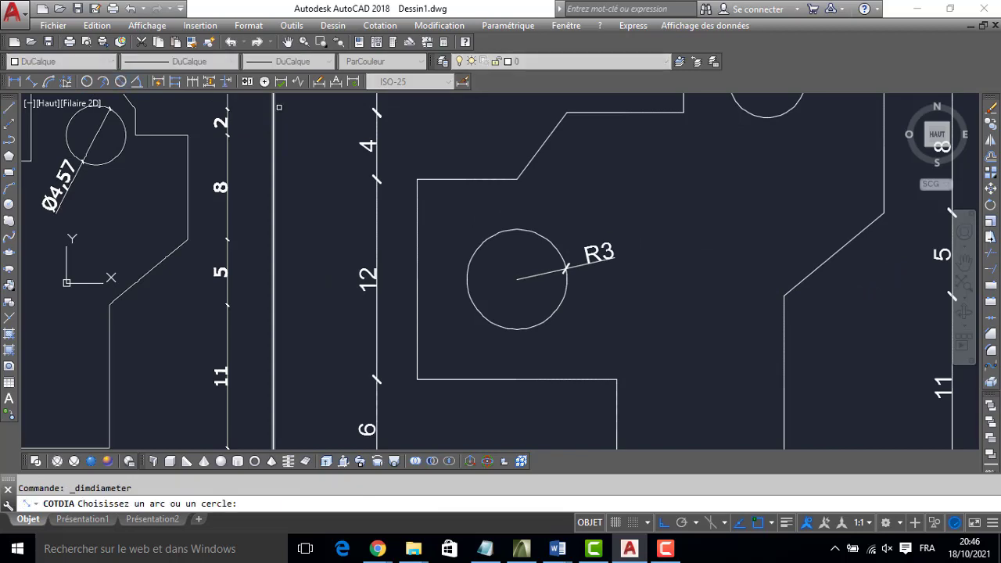
left_click(743, 110)
left_click(728, 135)
scroll(748, 213, "down", 5)
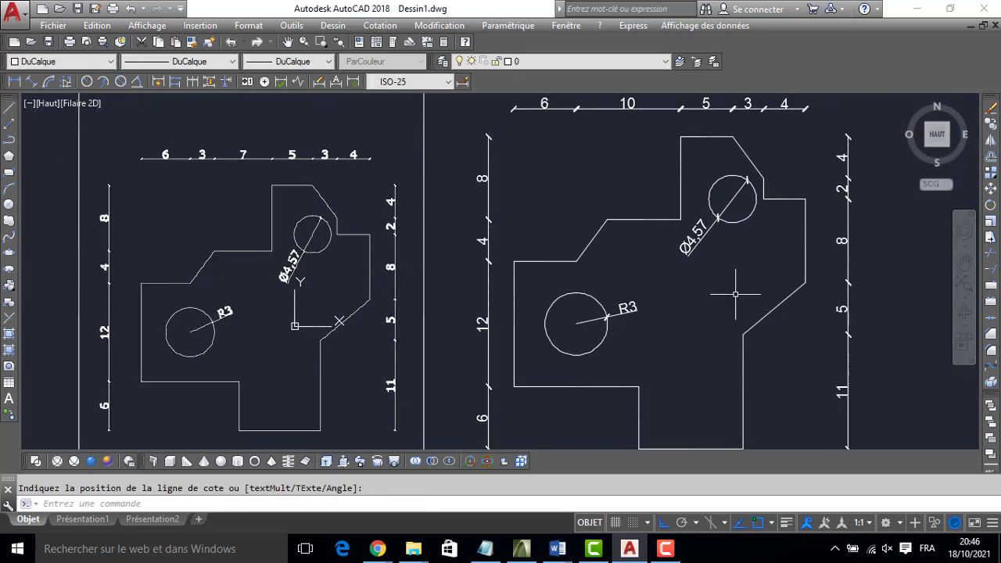
middle_click_drag(772, 298, 698, 271)
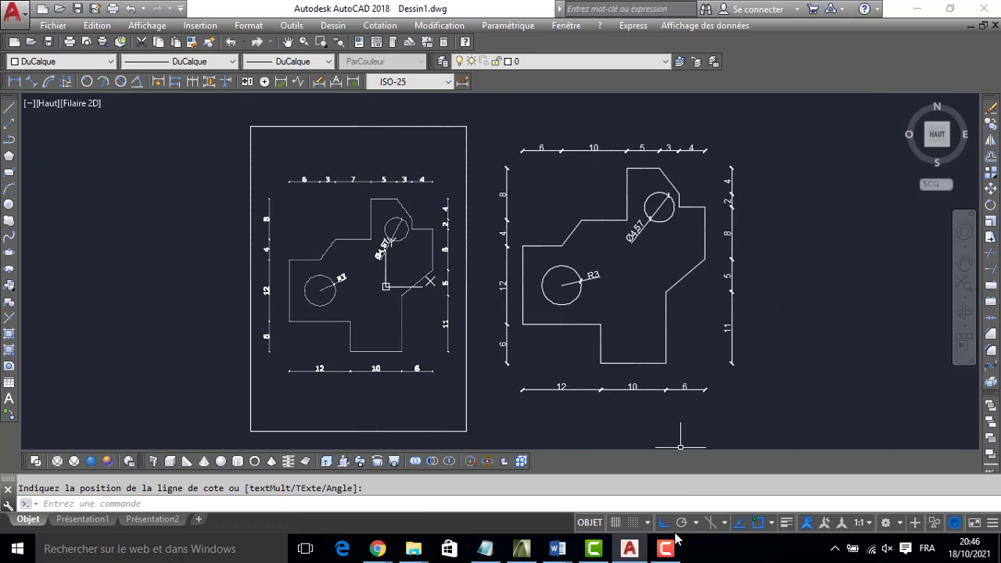